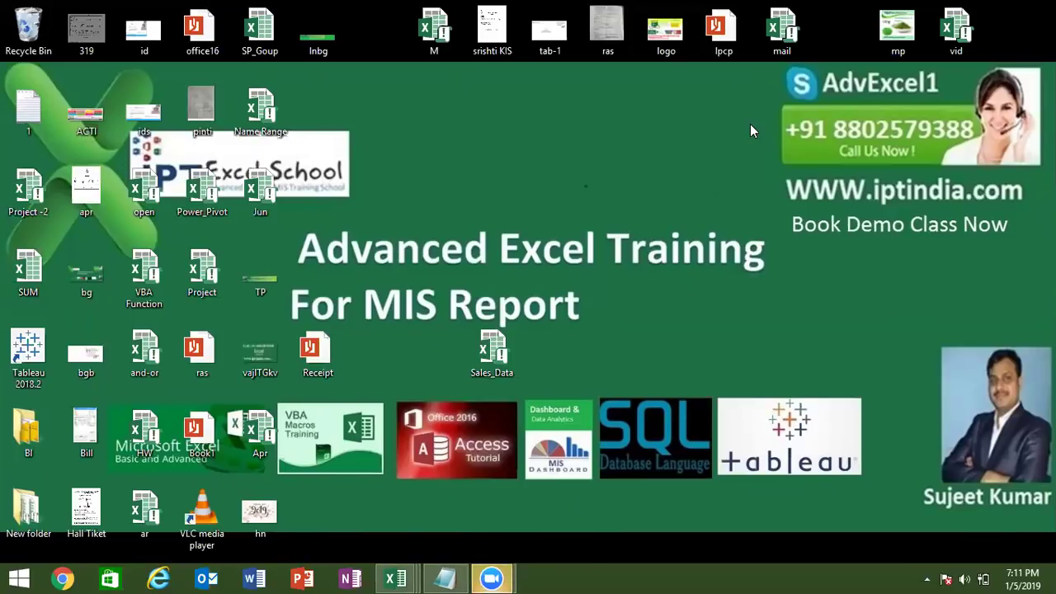
# Bring the blank Book2 workbook to the front from the Excel taskbar icon.
pyautogui.click(392, 577)
pyautogui.click(538, 506)
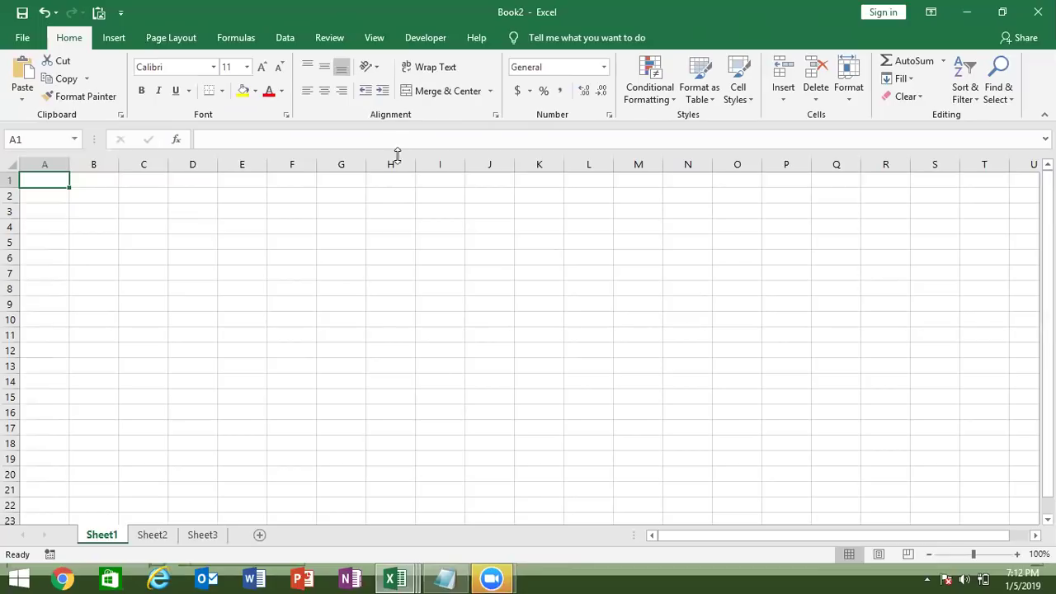
# Enter Analysis, Algorithm, Code and Test down cells H1:H4.
pyautogui.click(399, 181)
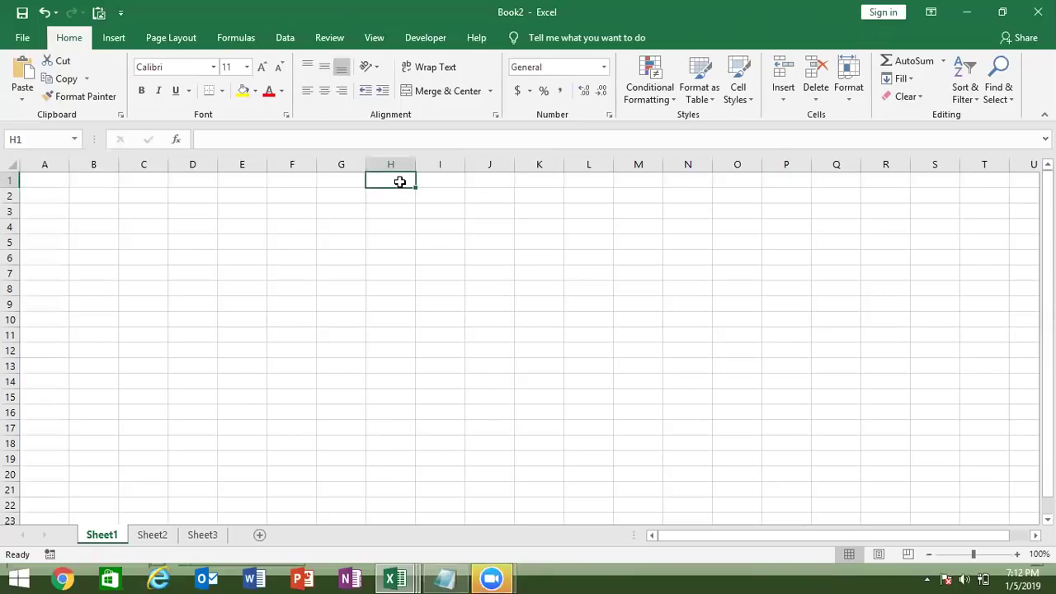
pyautogui.write('Anal')
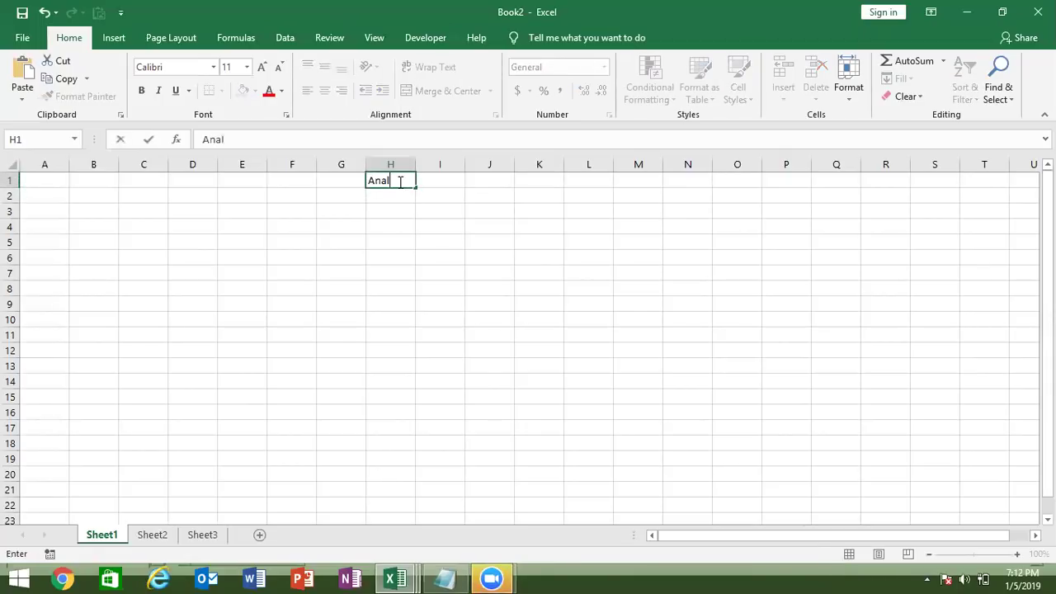
pyautogui.write('ysis')
pyautogui.press('Return')
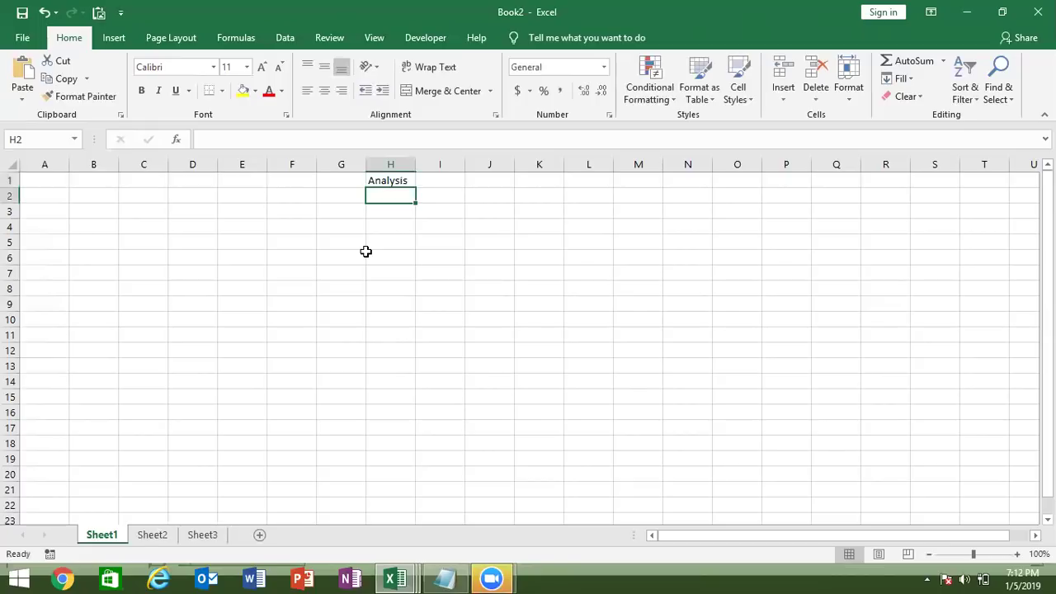
pyautogui.write('Al')
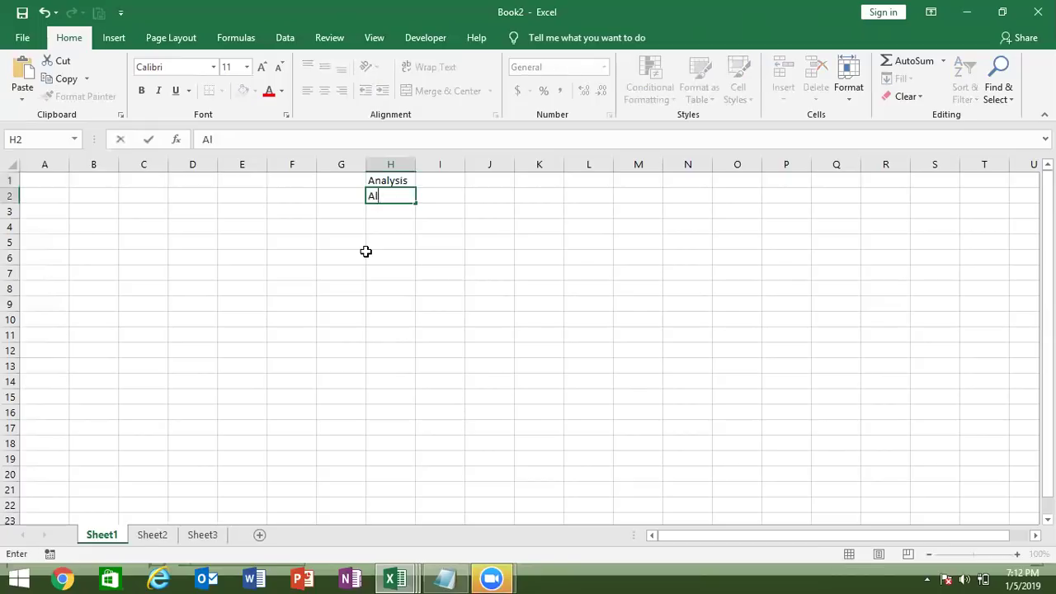
pyautogui.write('gorithm')
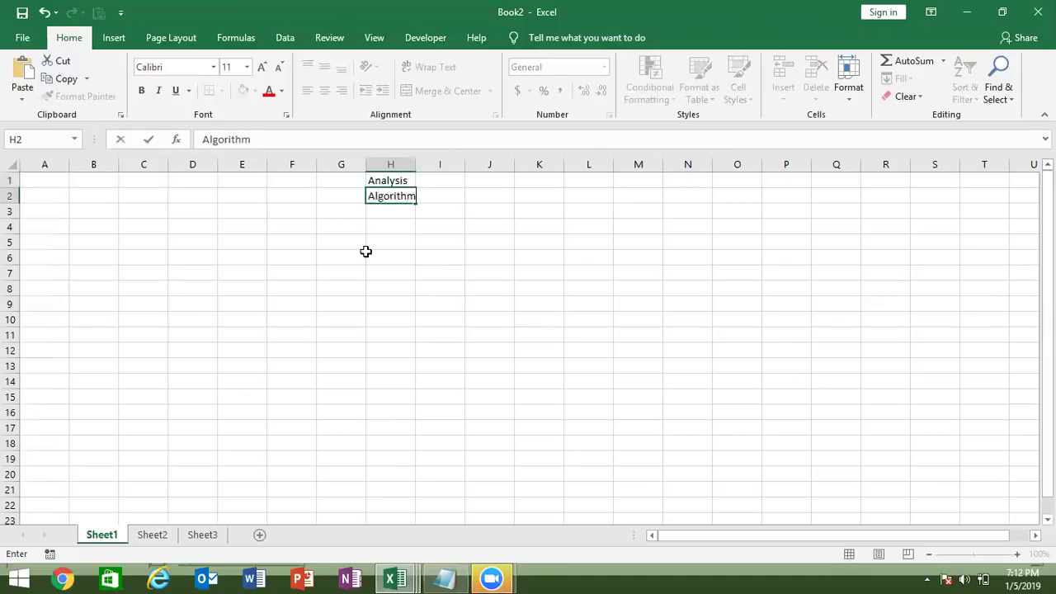
pyautogui.press('Return')
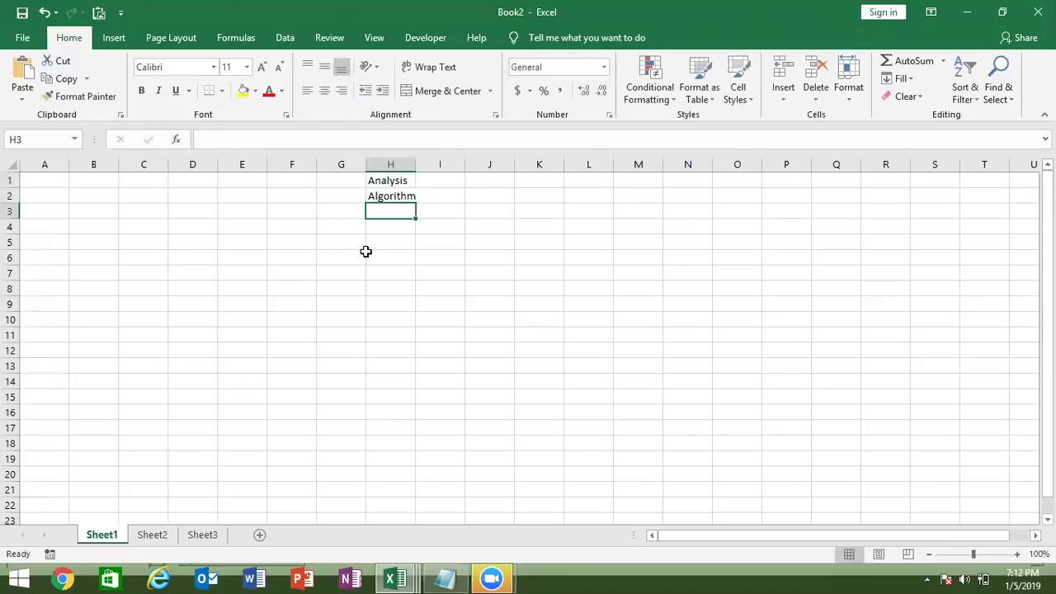
pyautogui.write('Code')
pyautogui.press('Return')
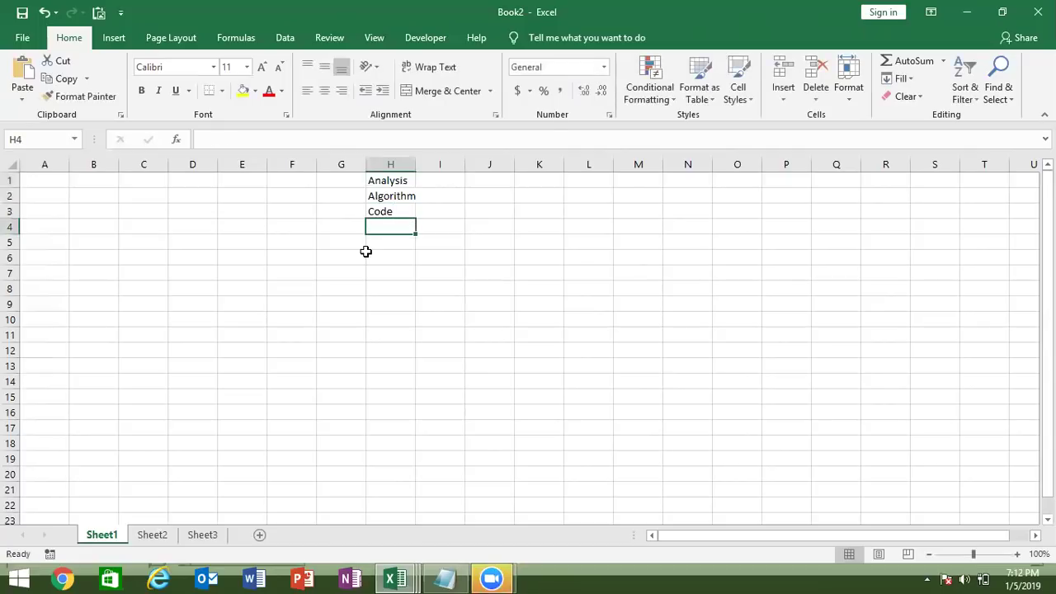
pyautogui.write('Test')
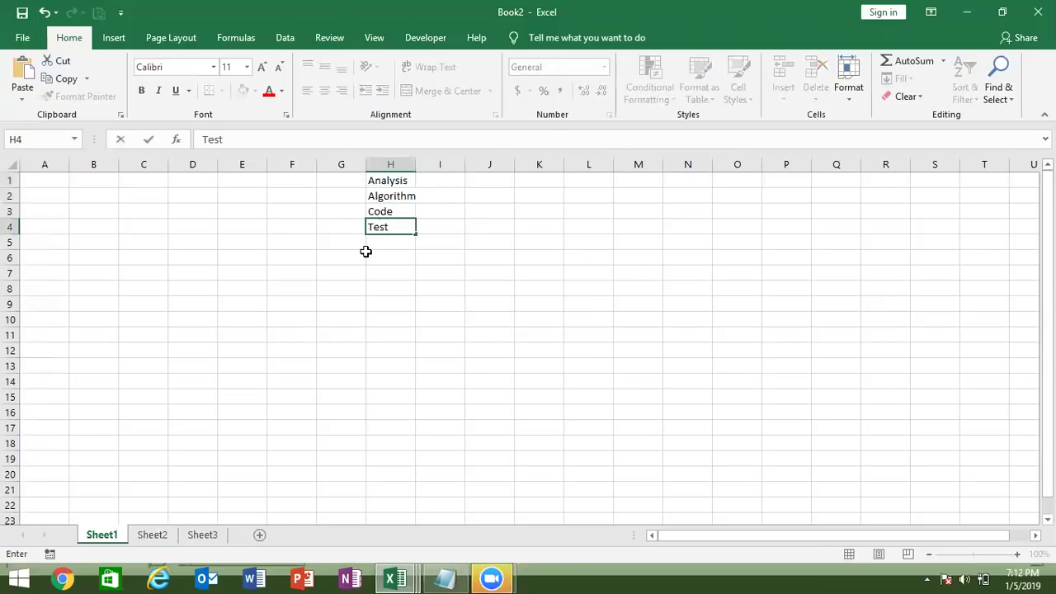
pyautogui.press('Return')
# Add Re-Code in I4 beside Test, and Apply in H5.
pyautogui.press('Up')
pyautogui.press('Right')
pyautogui.write('Re-Code')
pyautogui.press('Return')
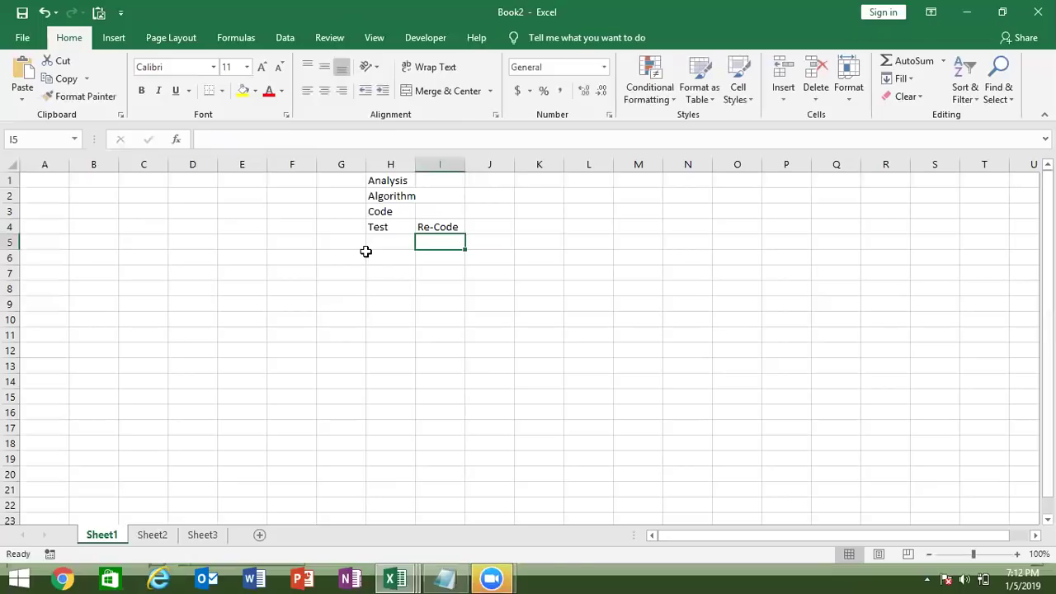
pyautogui.press('Left')
pyautogui.write('Appl')
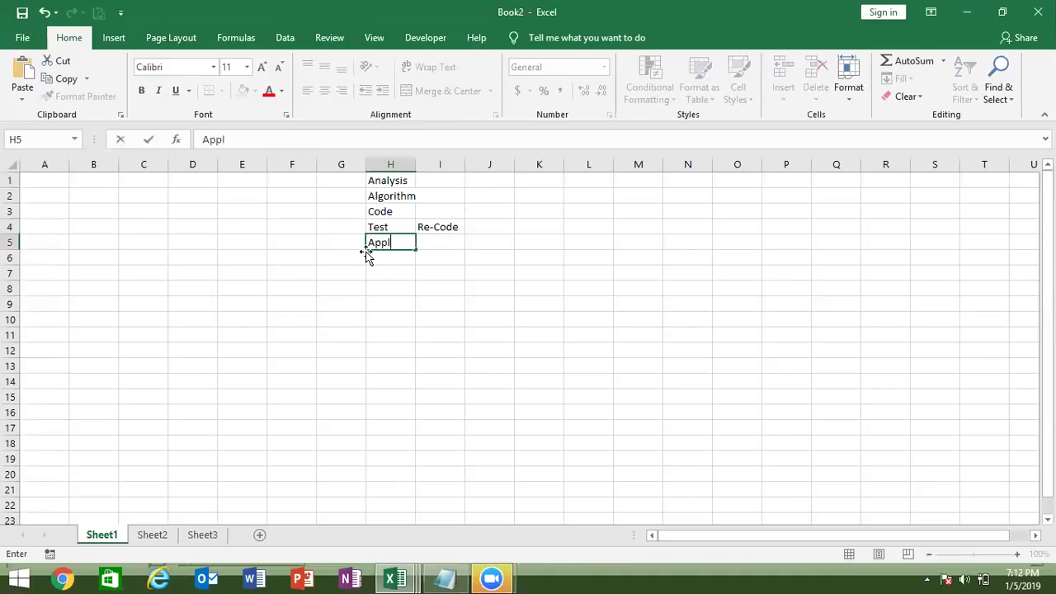
pyautogui.write('y')
pyautogui.click(327, 259)
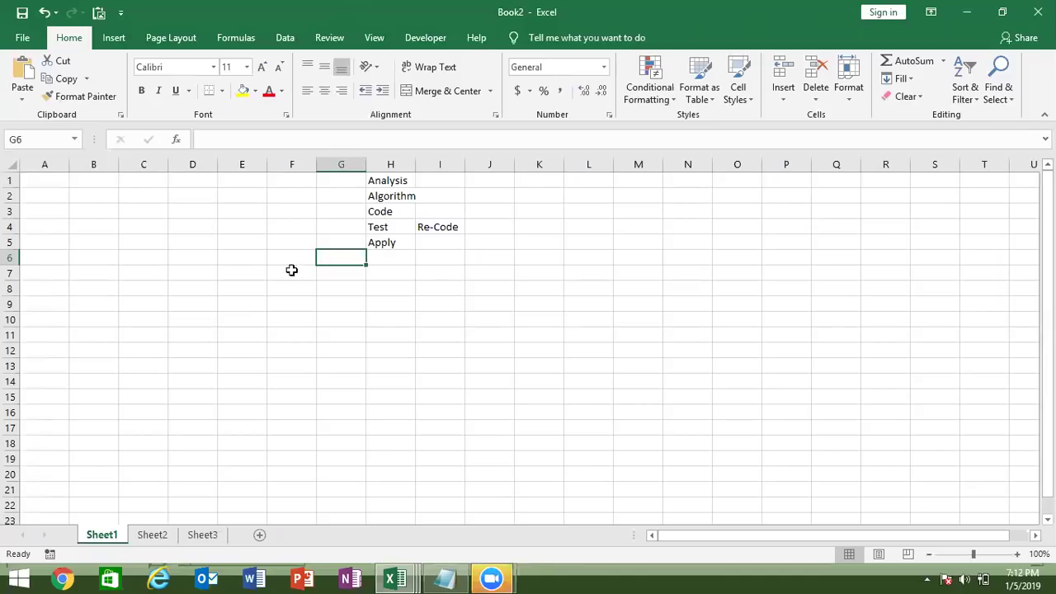
pyautogui.moveTo(52, 180)
pyautogui.mouseDown()
pyautogui.moveTo(114, 180)
pyautogui.moveTo(147, 272)
pyautogui.mouseUp()
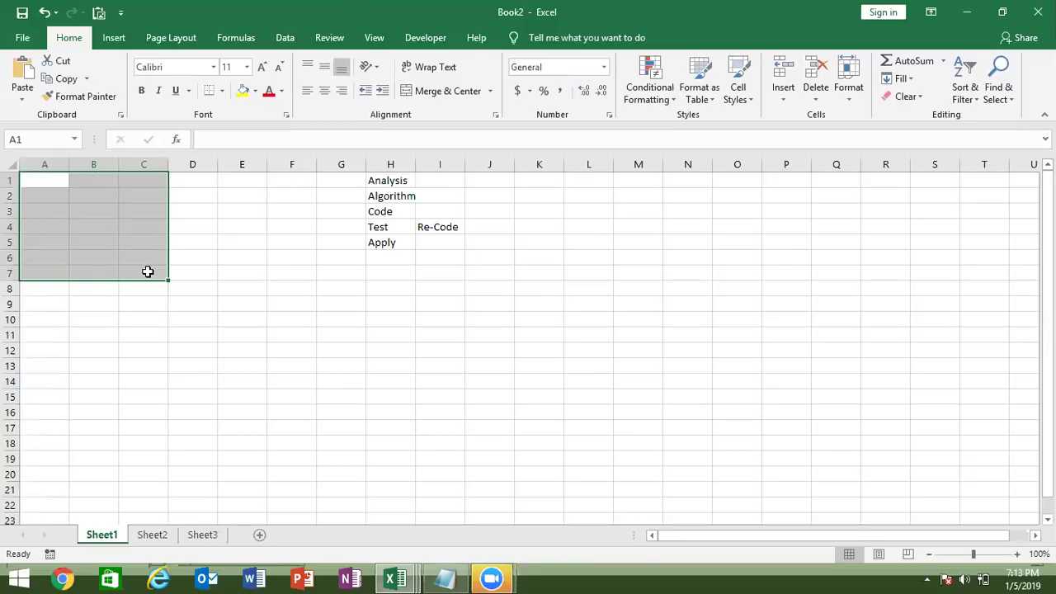
pyautogui.moveTo(49, 185)
pyautogui.mouseDown()
pyautogui.moveTo(165, 267)
pyautogui.moveTo(165, 283)
pyautogui.mouseUp()
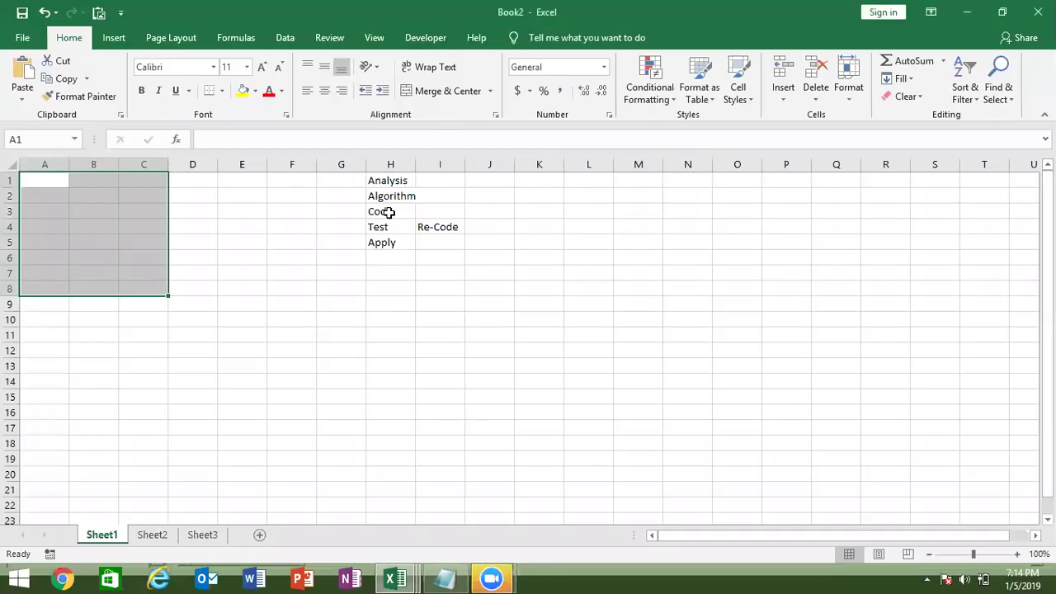
pyautogui.click(382, 178)
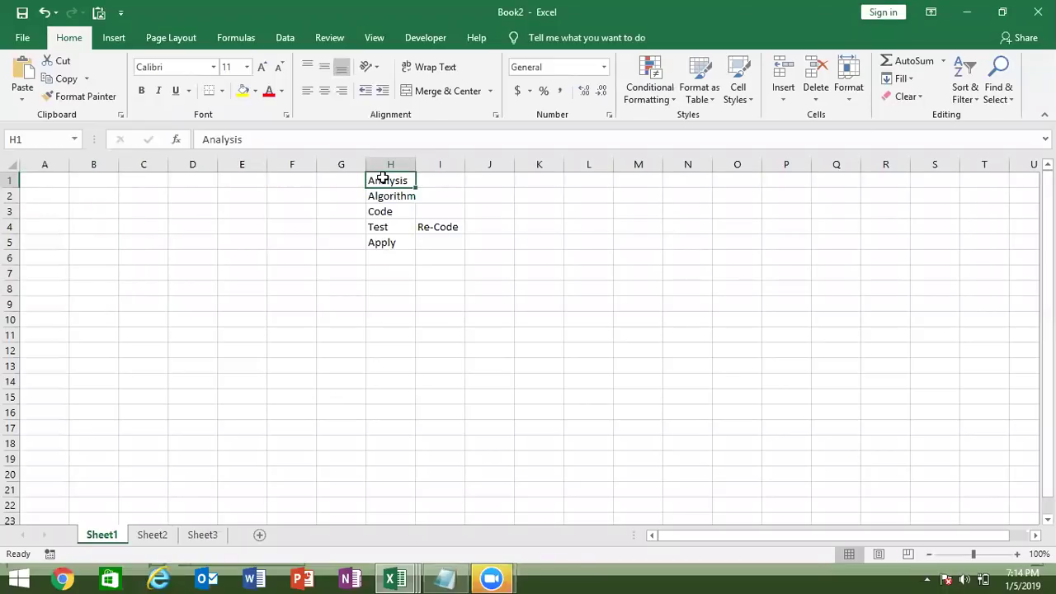
pyautogui.hotkey('ctrl', 'shift', 'Down')
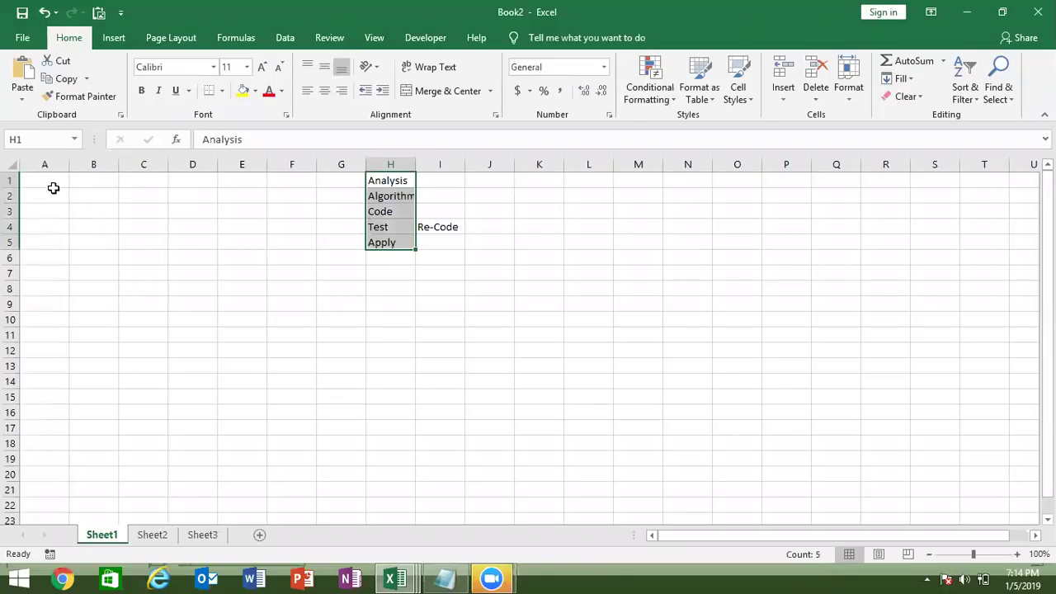
pyautogui.moveTo(48, 181); pyautogui.dragTo(137, 255)
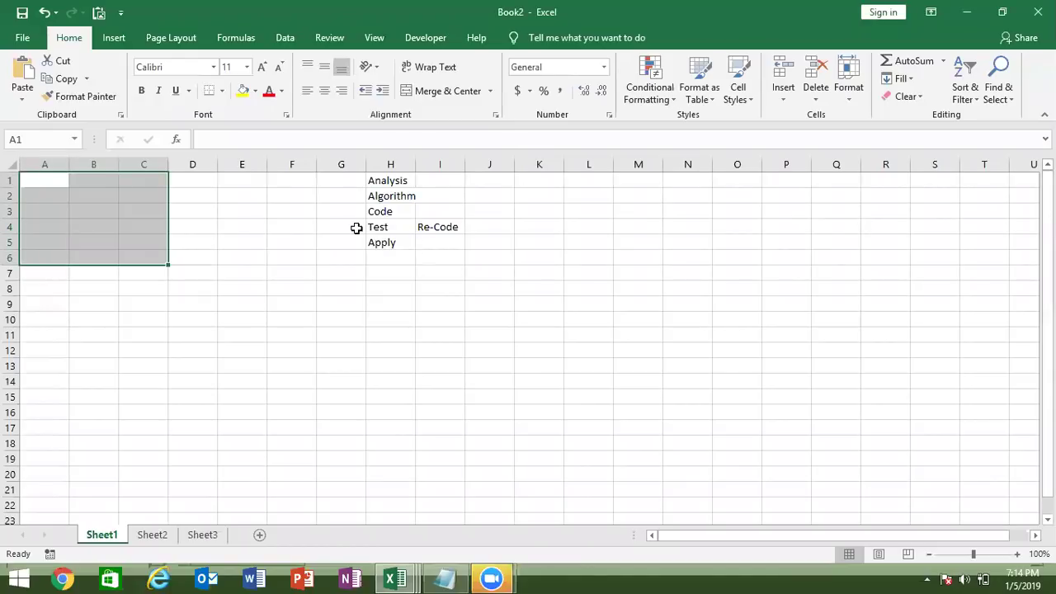
# Enter Start, Select A1, Enter Name, Select B1 and Enter Roll down K1:K5.
pyautogui.click(543, 179)
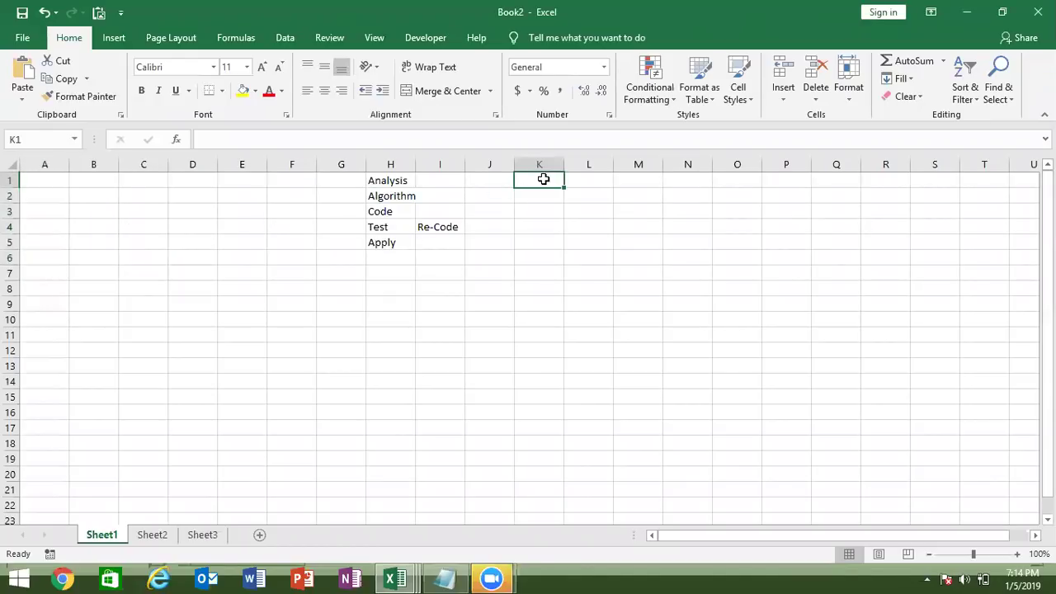
pyautogui.write('Start')
pyautogui.press('Return')
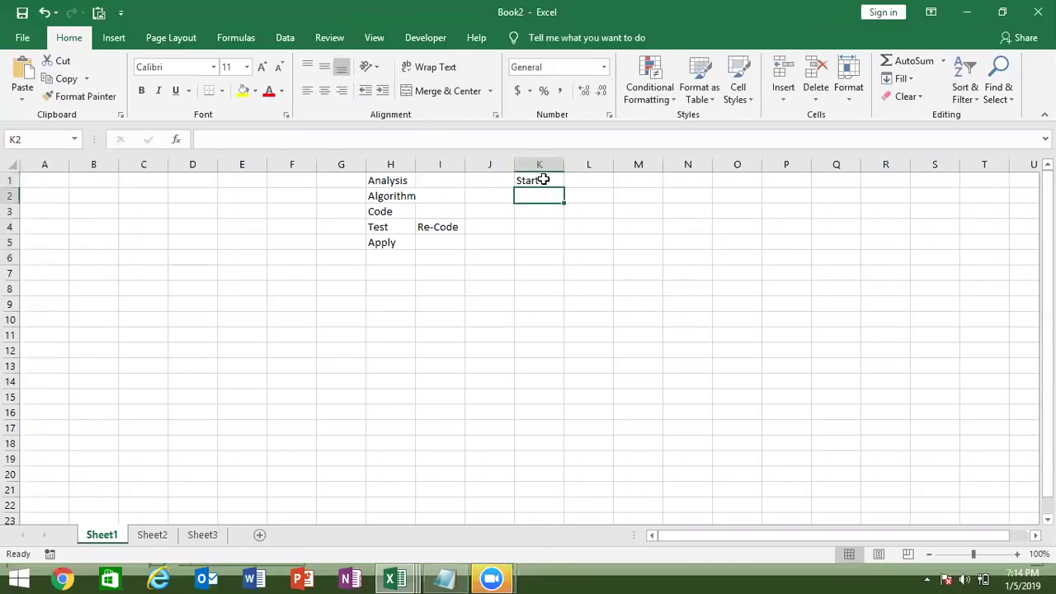
pyautogui.write('Sele')
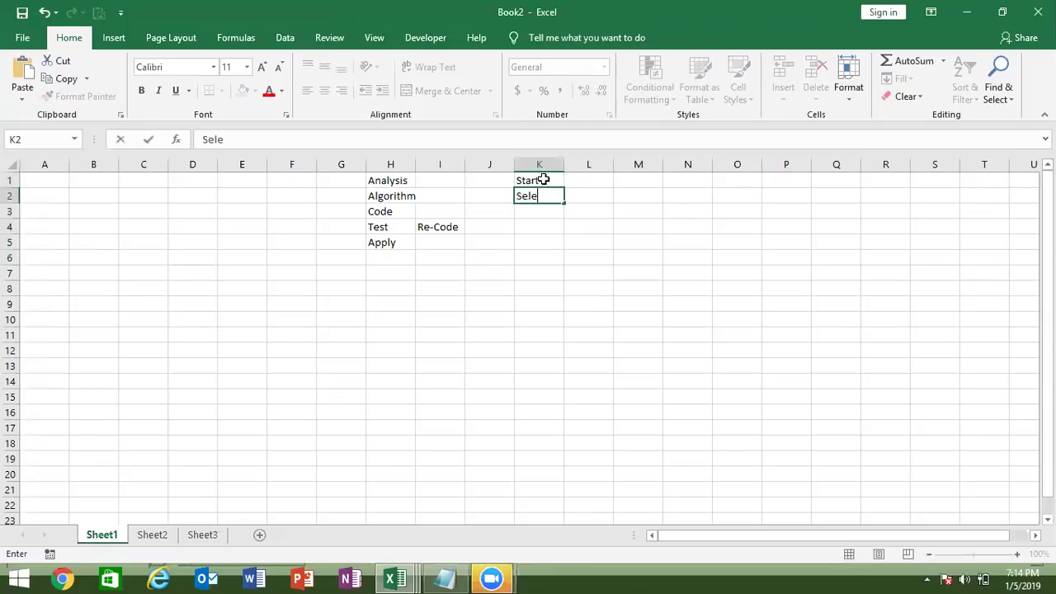
pyautogui.write('ct A1')
pyautogui.press('Return')
pyautogui.write('Enter Name')
pyautogui.press('Return')
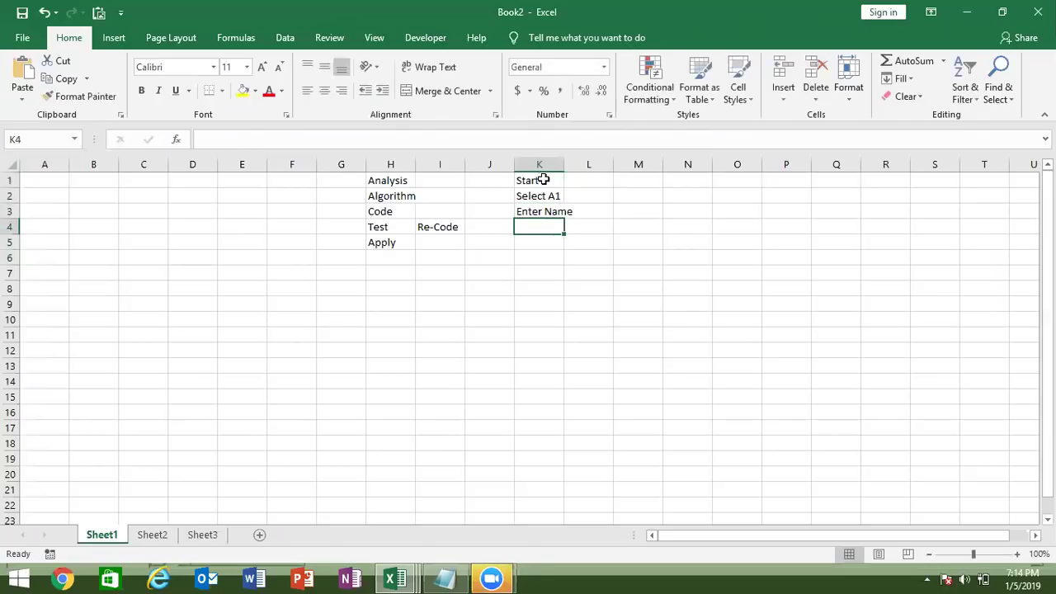
pyautogui.write('Select ')
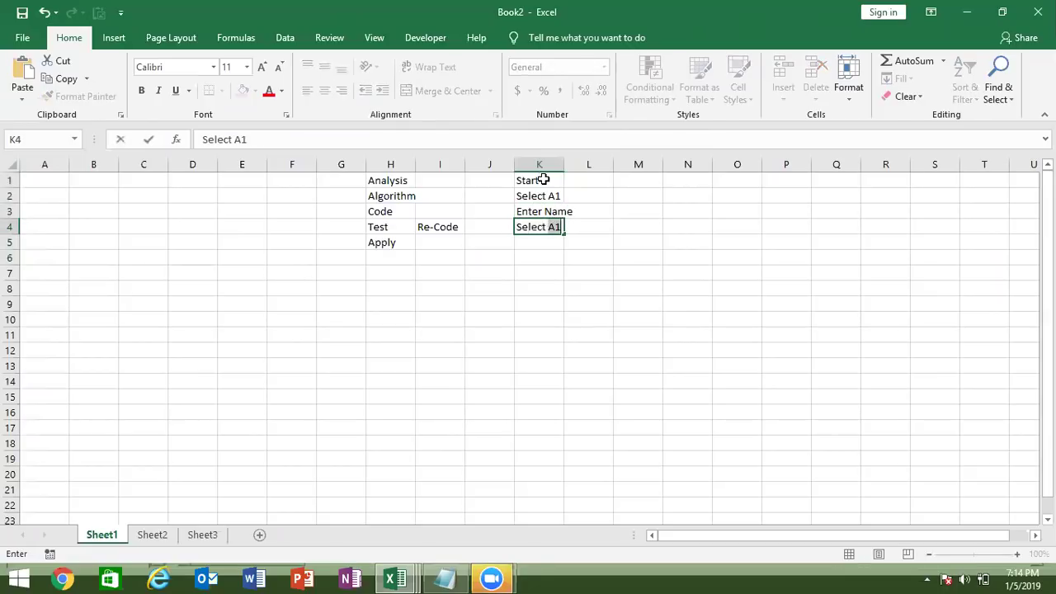
pyautogui.write('B1')
pyautogui.press('Return')
pyautogui.write('Enter Roll')
pyautogui.press('Return')
# Add Select C1, Enter Marks and Select A1:C6 in K6:K8, correcting typos.
pyautogui.write('Select C1')
pyautogui.press('Return')
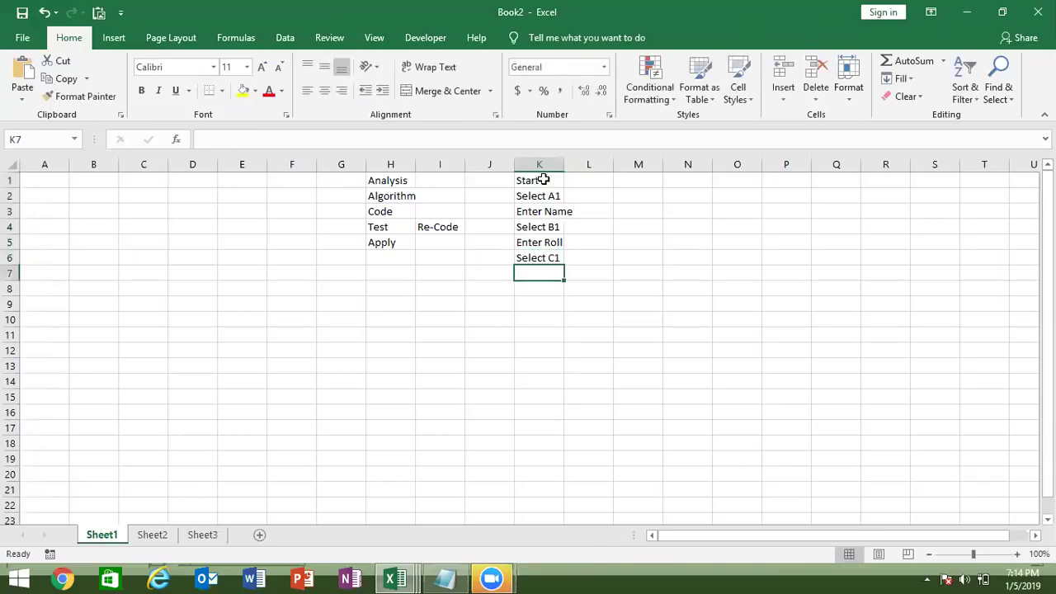
pyautogui.write('Enter Marks')
pyautogui.write('Select C1')
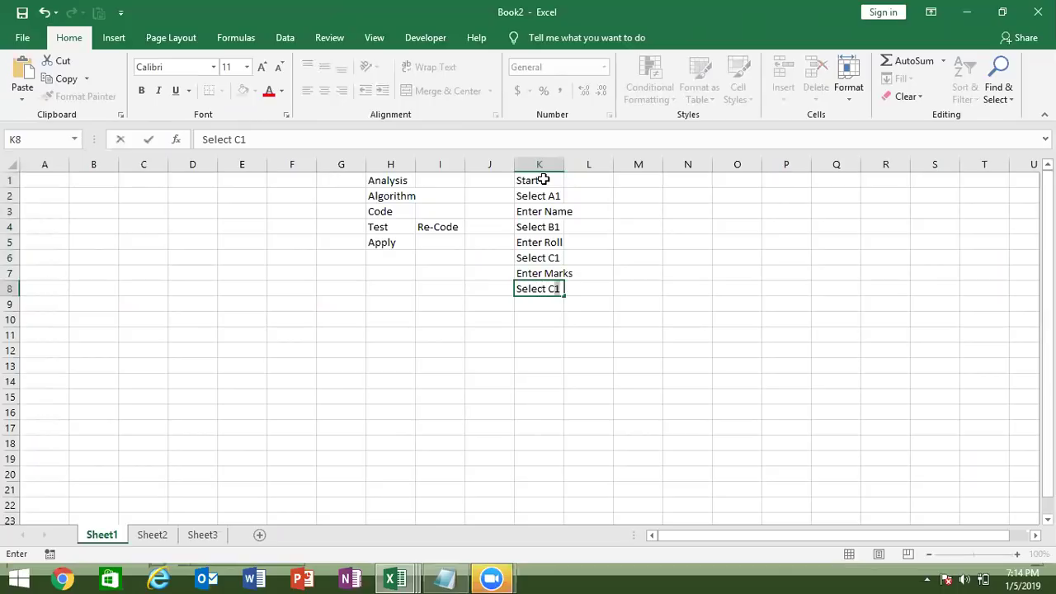
pyautogui.press('BackSpace')
pyautogui.press('BackSpace')
pyautogui.write('A1C6')
pyautogui.press('BackSpace')
pyautogui.press('BackSpace')
pyautogui.write('"')
pyautogui.press('BackSpace')
pyautogui.write(':C6')
pyautogui.press('Return')
# Finish with Apply Borders, Select A1:C1 and Apply Bols in K9:K11.
pyautogui.write('Apply Borders')
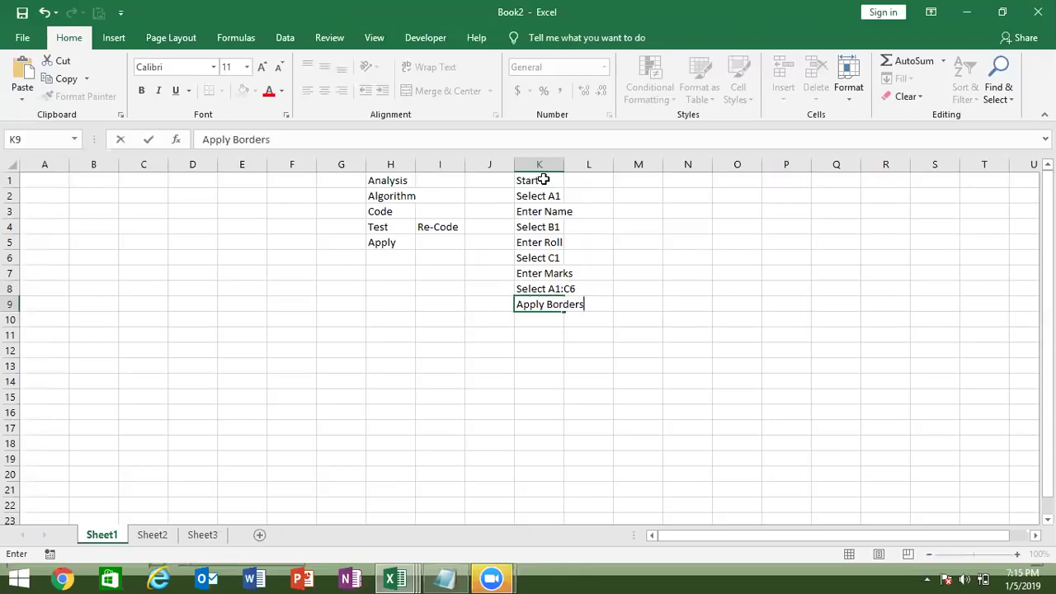
pyautogui.press('Return')
pyautogui.write('Select A1')
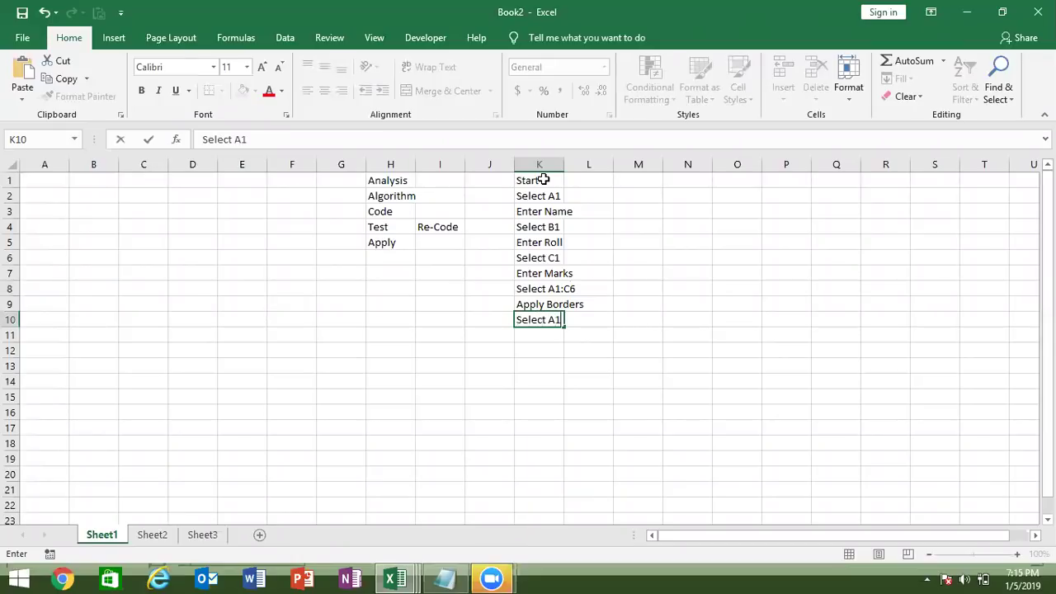
pyautogui.write(':C1')
pyautogui.press('Return')
pyautogui.write('Apply Bols')
pyautogui.press('Return')
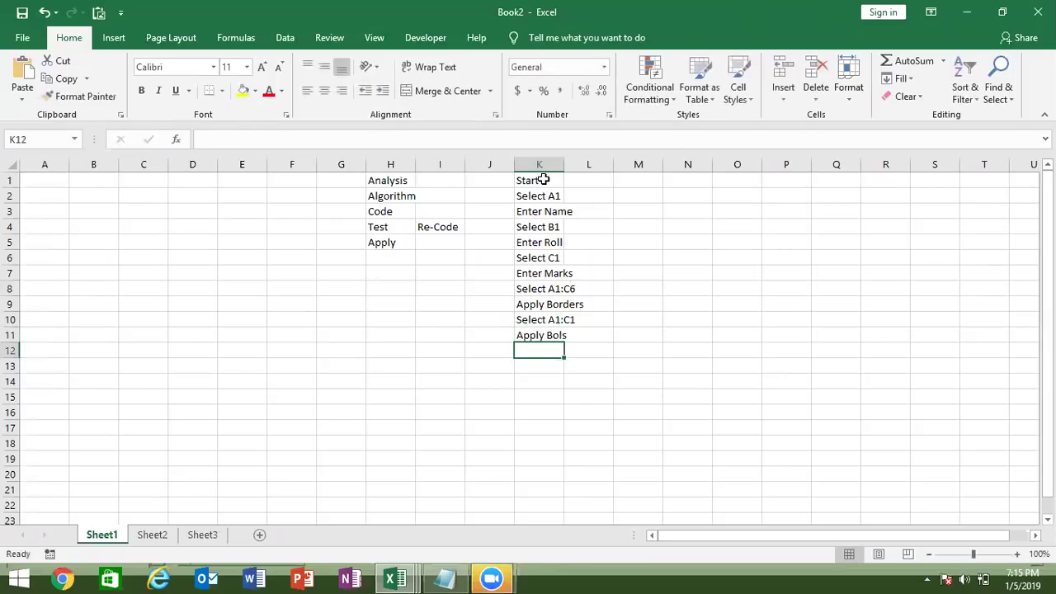
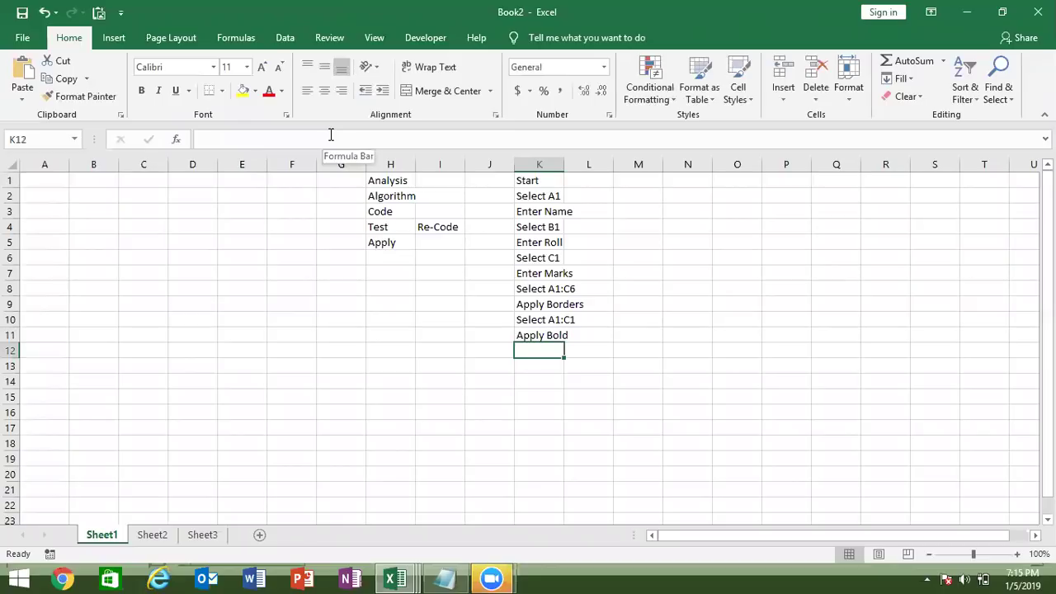
# Enter End in K12 below the Apply Bold step and return to the top of the list.
pyautogui.write('End')
pyautogui.press('Return')
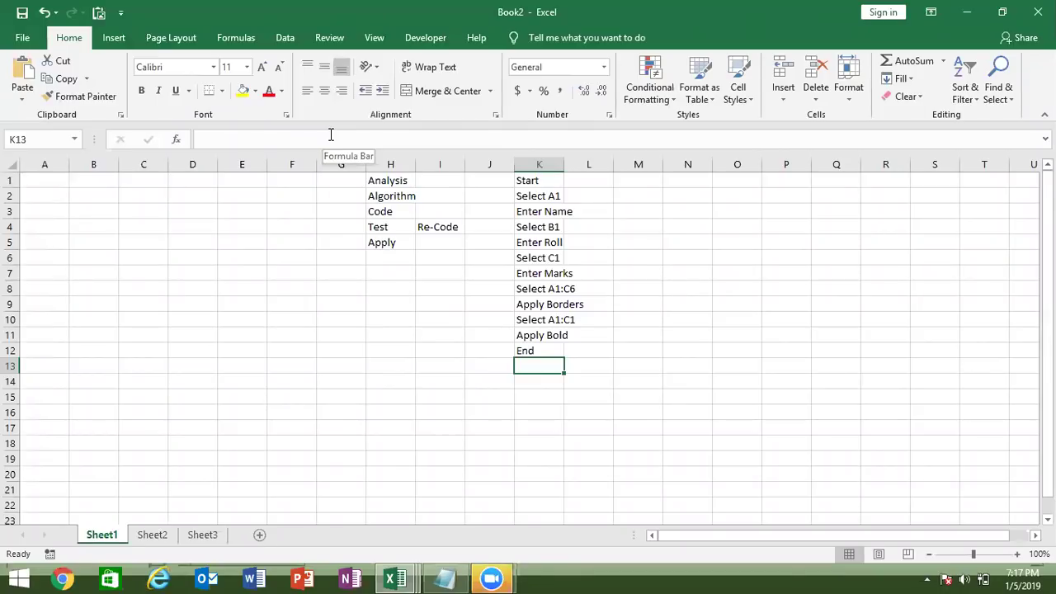
pyautogui.press('Up')
pyautogui.press('Up')
pyautogui.press('Up')
pyautogui.press('Up')
pyautogui.press('Up')
pyautogui.press('Up')
pyautogui.press('Up')
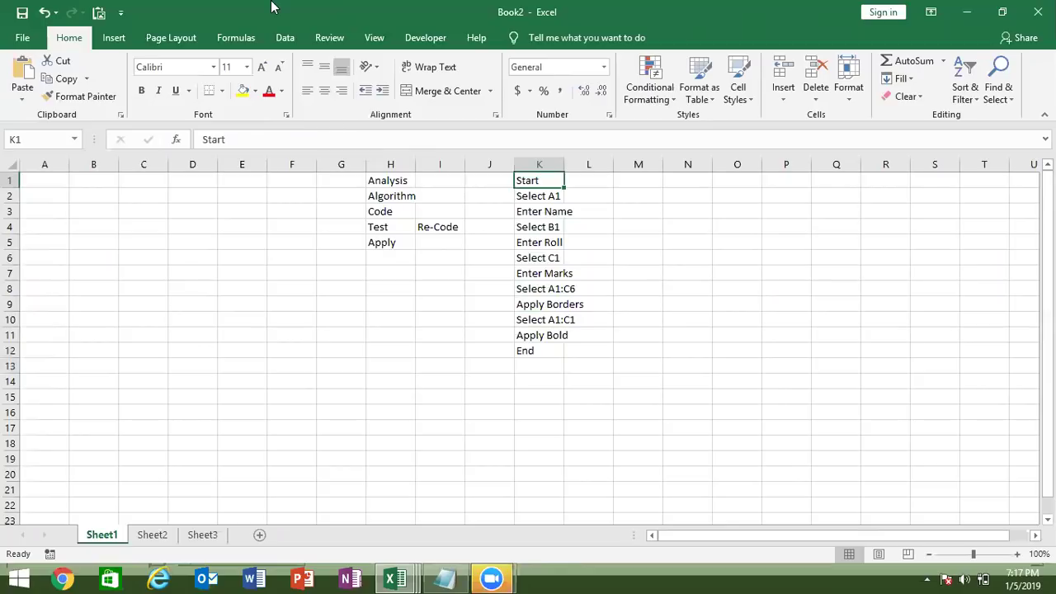
# Review the Analysis, Algorithm and Code stages in column H, then launch the VBA editor from Developer.
pyautogui.click(330, 36)
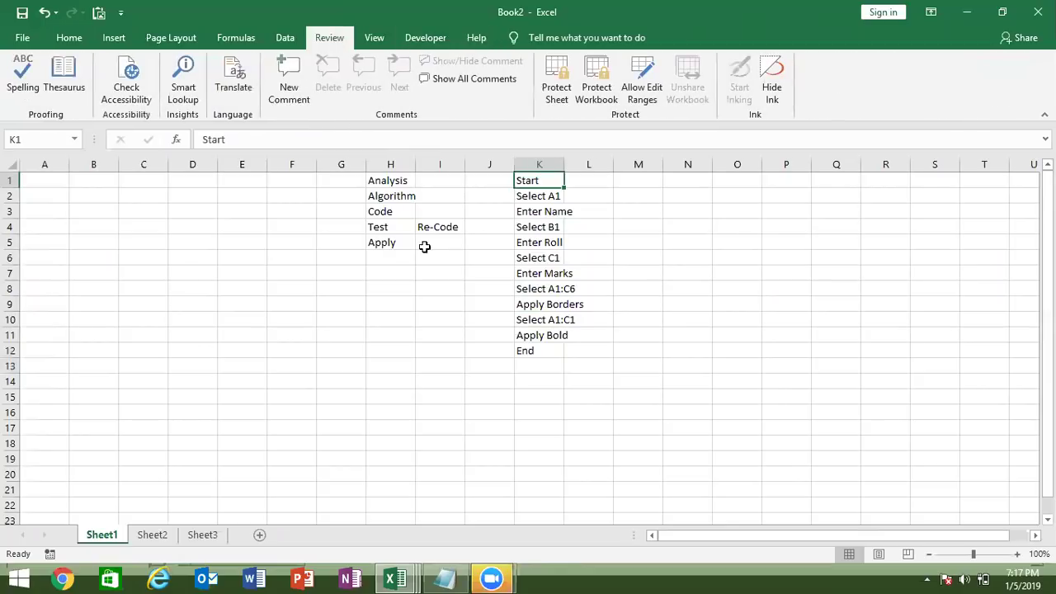
pyautogui.click(394, 180)
pyautogui.click(397, 195)
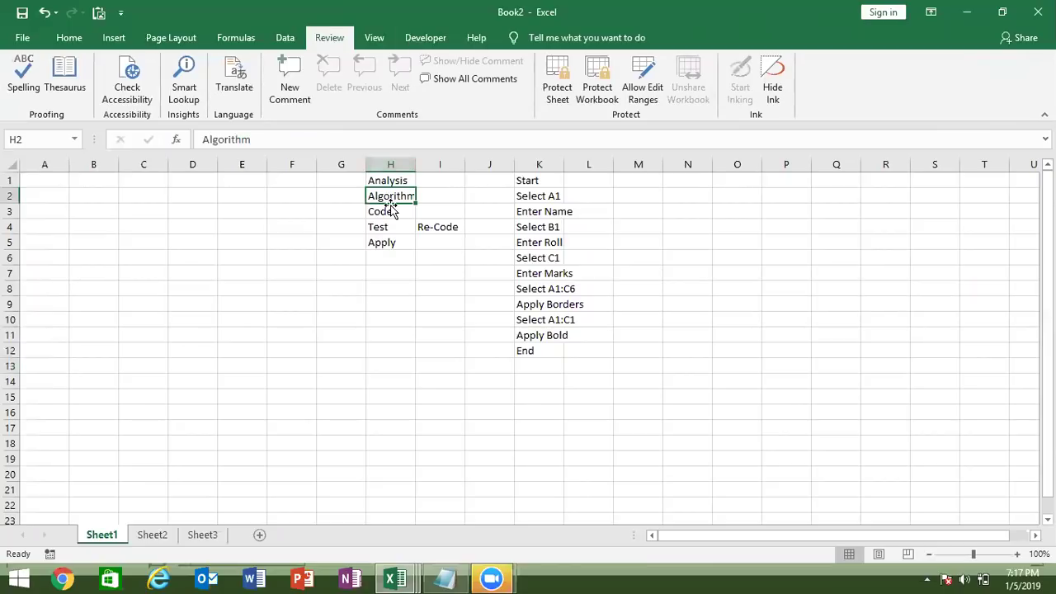
pyautogui.doubleClick(393, 211)
pyautogui.click(425, 38)
pyautogui.click(423, 43)
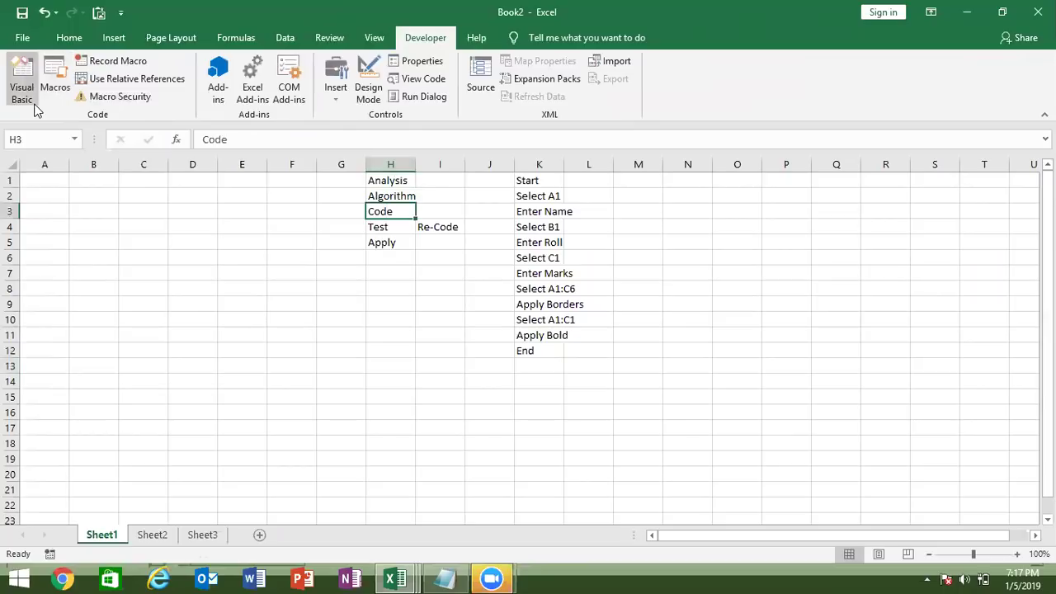
pyautogui.click(35, 105)
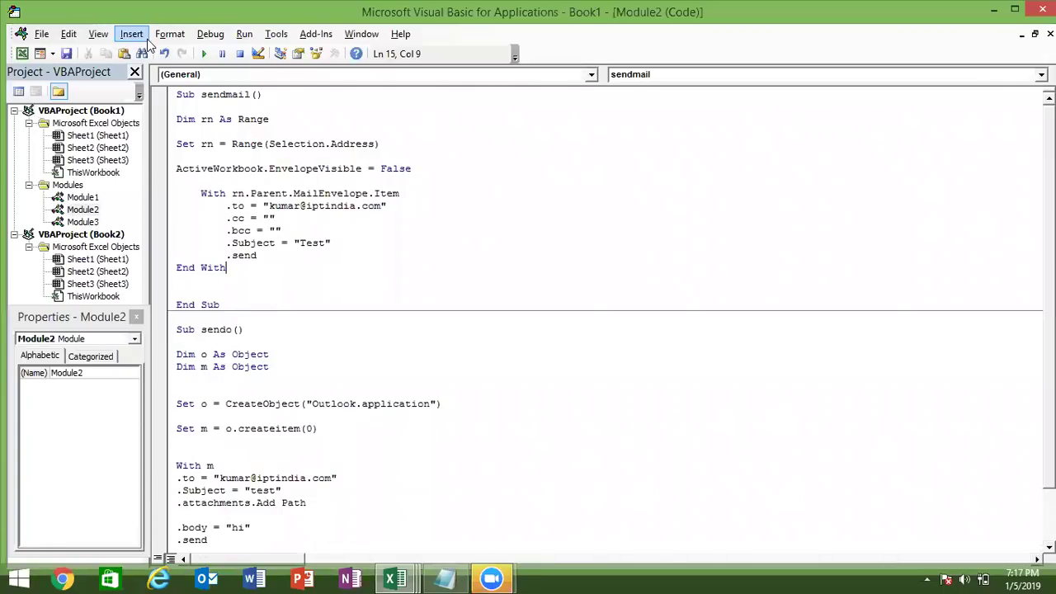
# Insert two new modules, Module1 and Module2, into VBAProject (Book2).
pyautogui.click(73, 237)
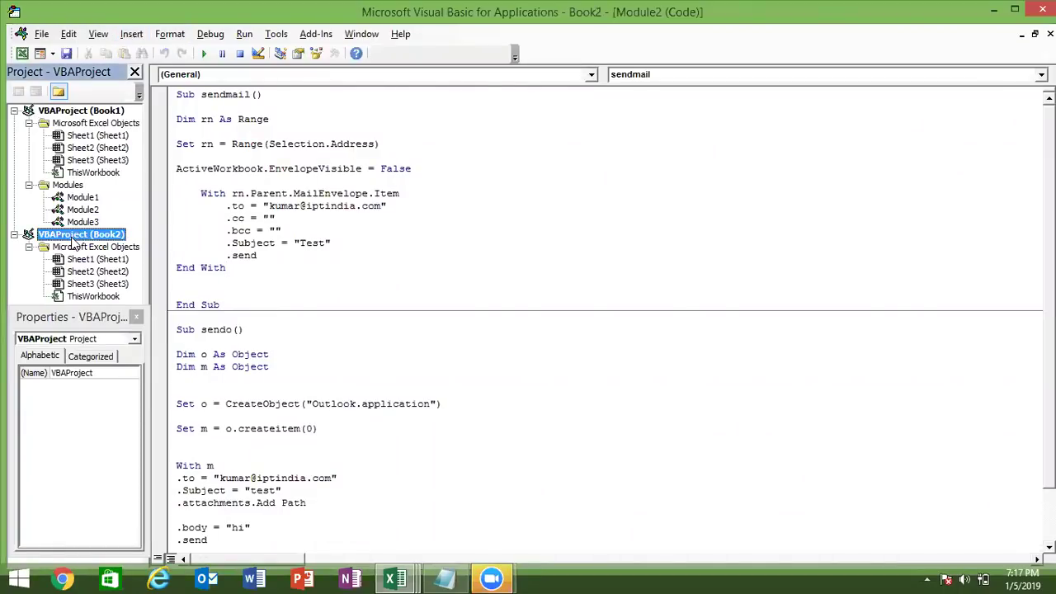
pyautogui.click(132, 34)
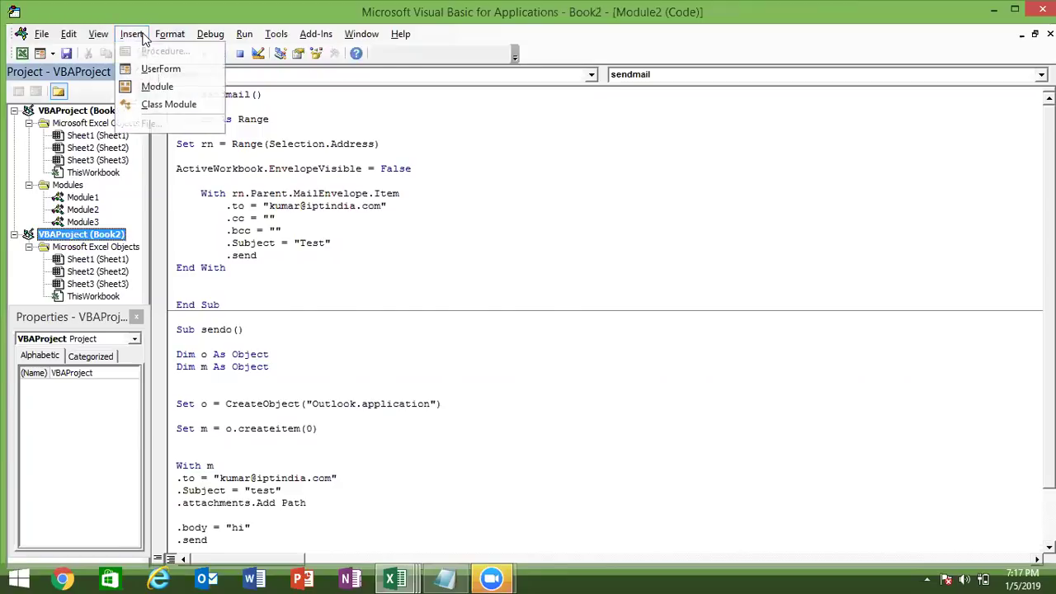
pyautogui.click(157, 87)
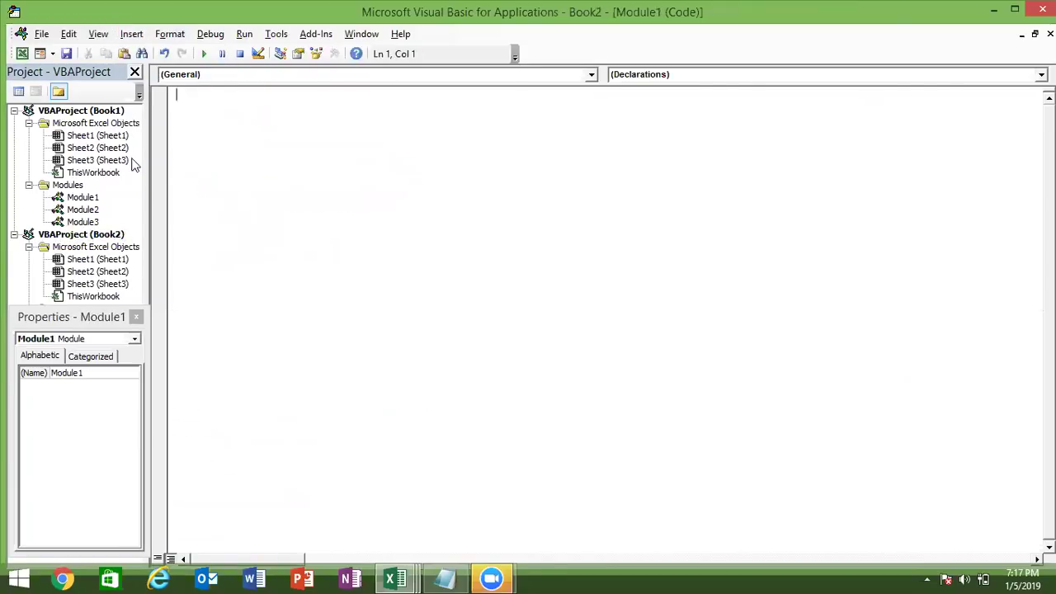
pyautogui.click(118, 296)
pyautogui.click(111, 239)
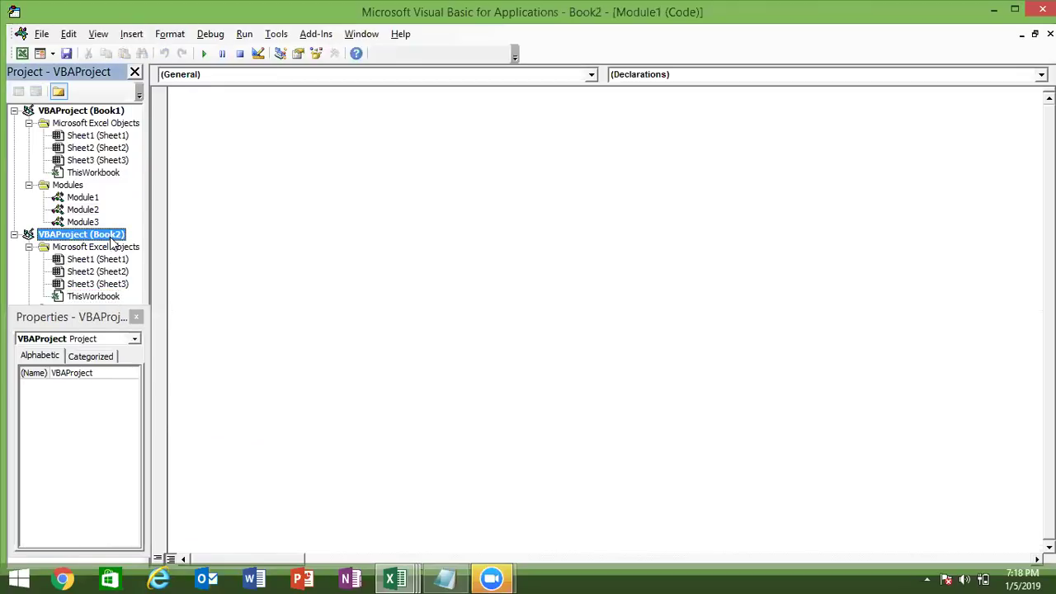
pyautogui.click(131, 34)
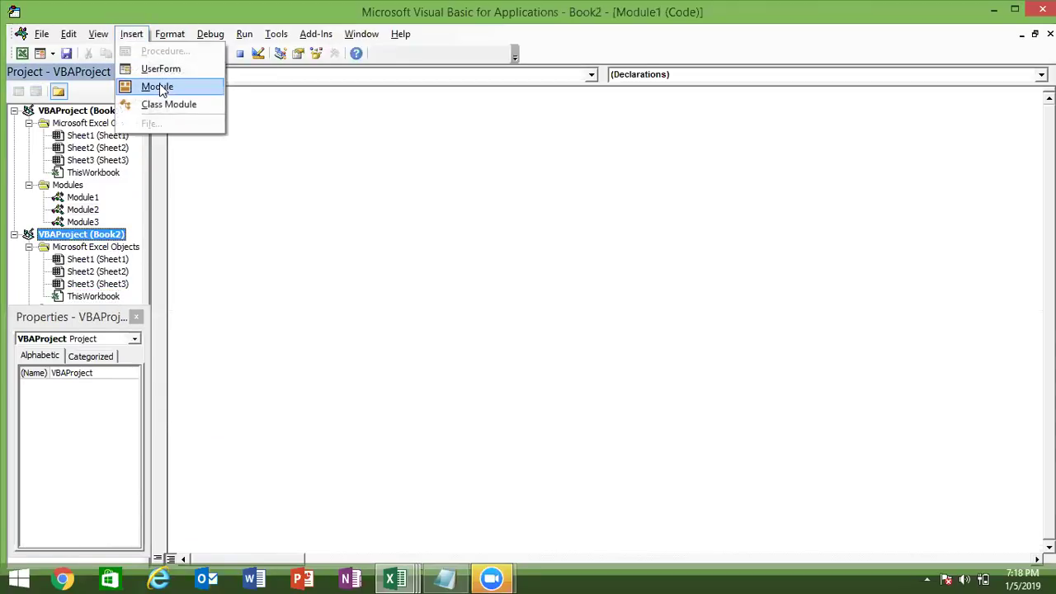
pyautogui.click(159, 87)
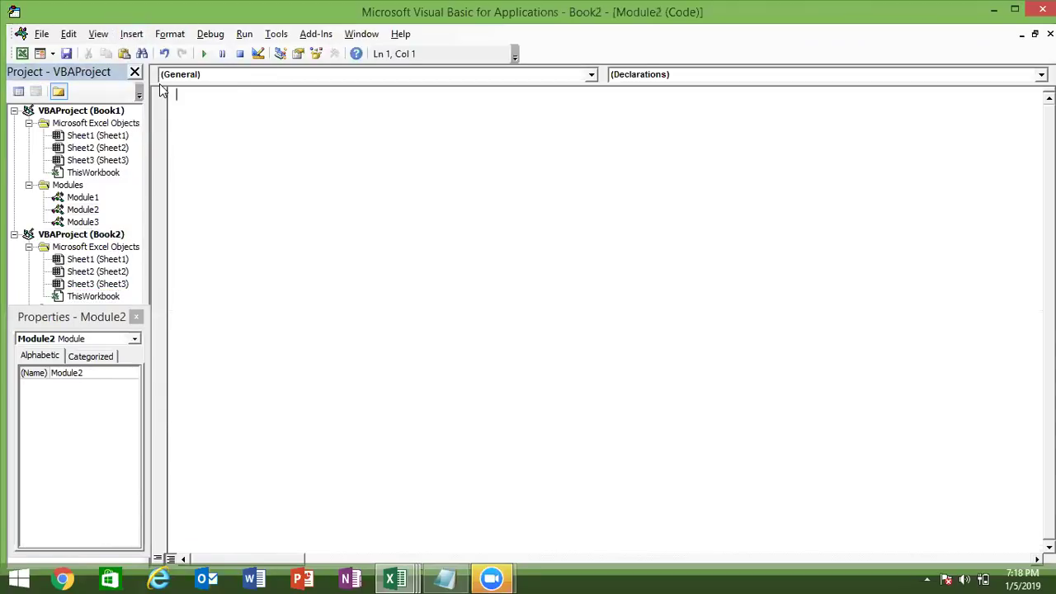
# Enlarge the project tree, collapse Book1 and open Module2's blank code window.
pyautogui.click(104, 312)
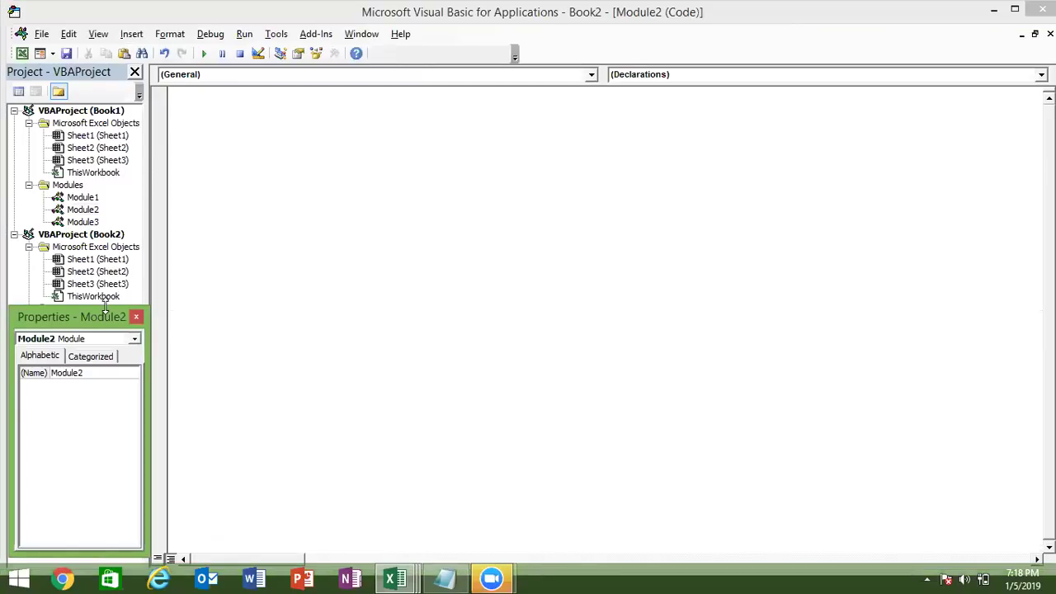
pyautogui.moveTo(105, 312); pyautogui.dragTo(101, 357)
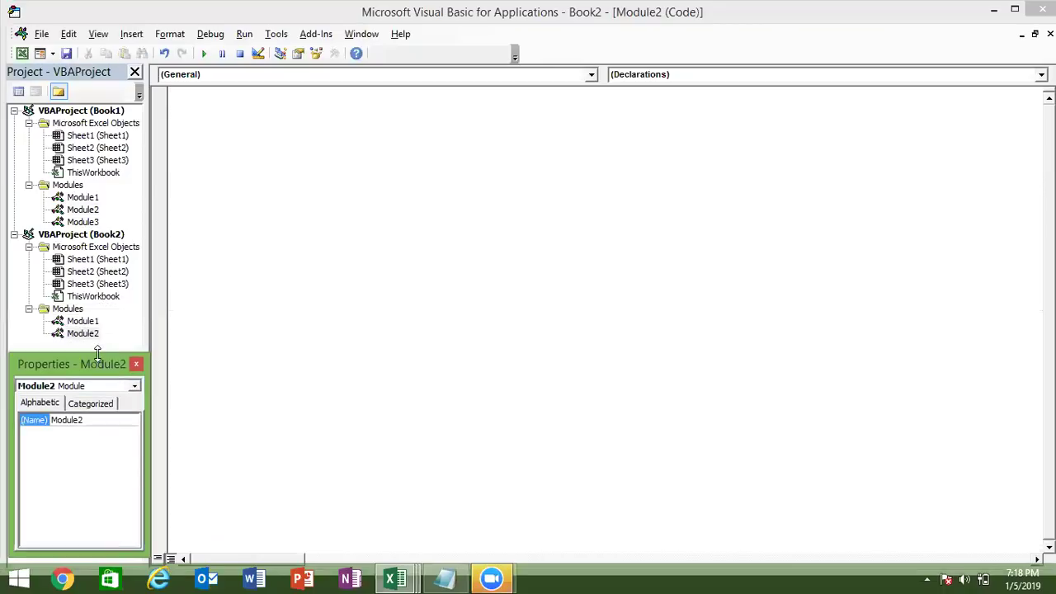
pyautogui.click(83, 324)
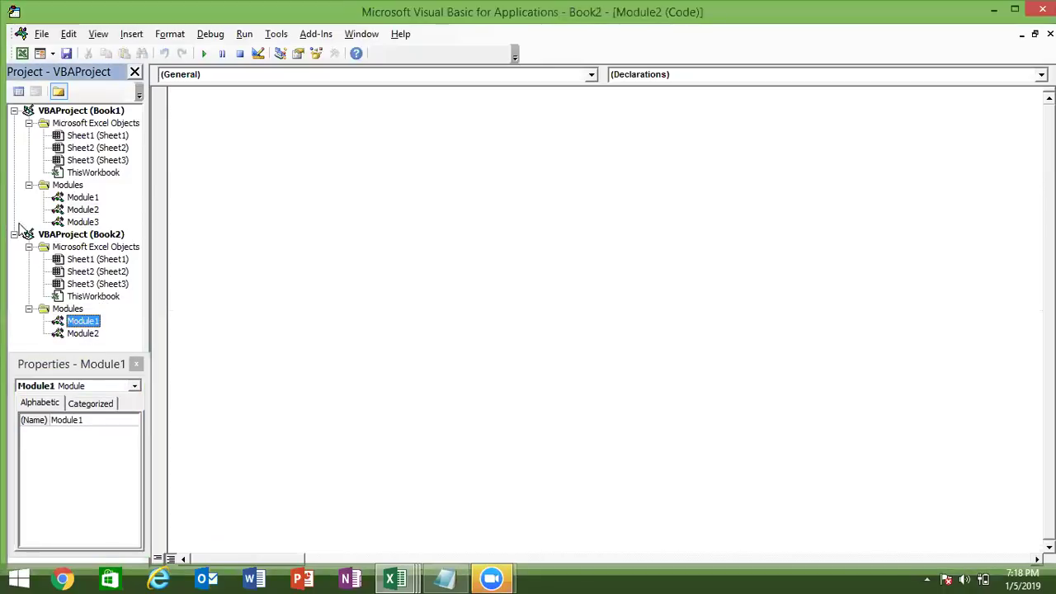
pyautogui.click(14, 112)
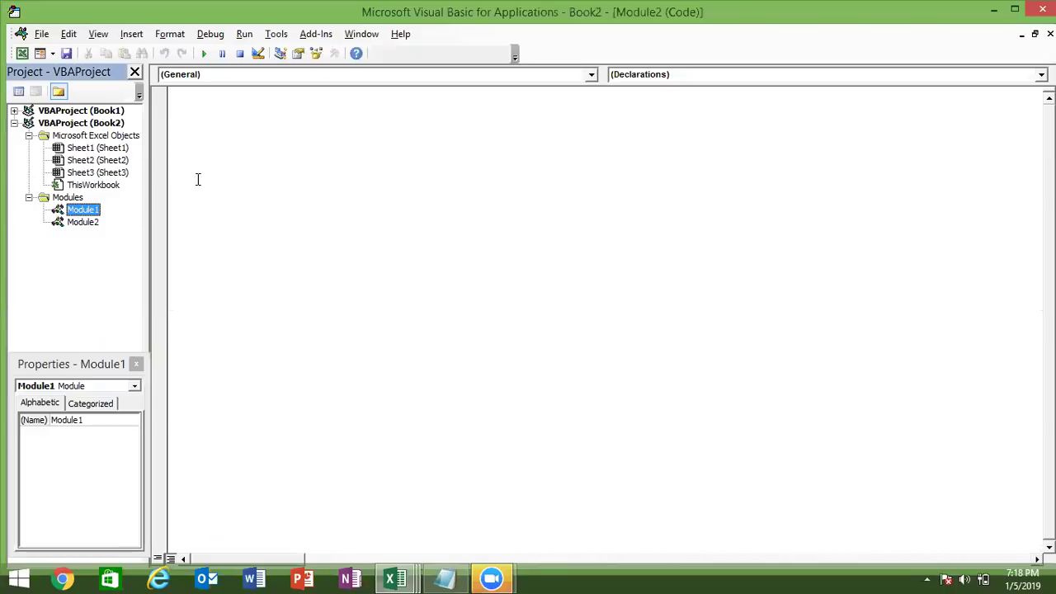
pyautogui.click(193, 125)
# Start macro rr with the header Sub rr(), checking the plan's Start and Select A1 steps.
pyautogui.write('sub rr()')
pyautogui.press('Return')
pyautogui.hotkey('alt', 'Tab')
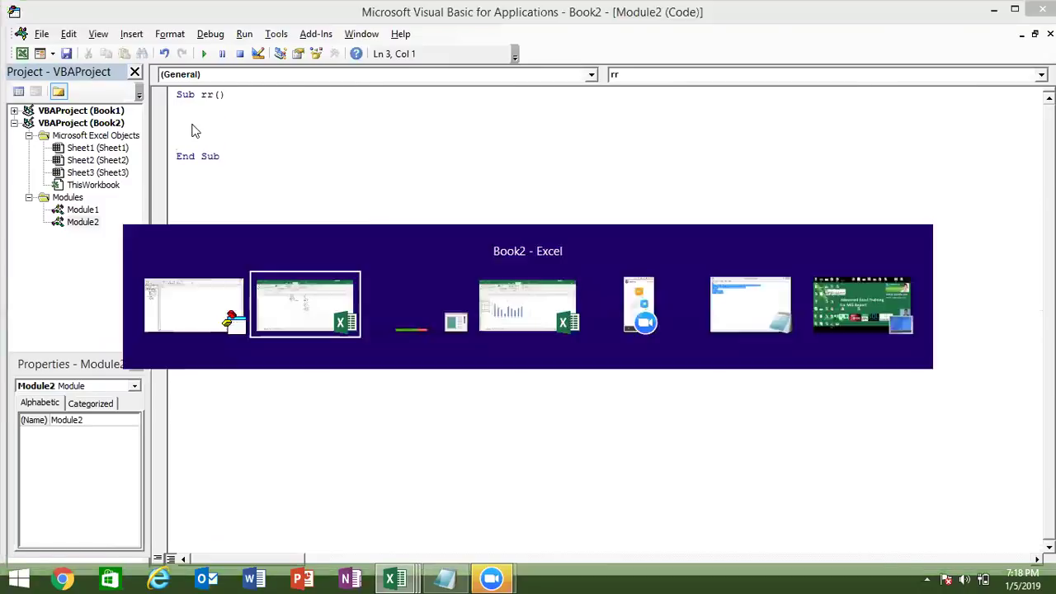
pyautogui.press('Up')
pyautogui.press('Right')
pyautogui.press('Right')
pyautogui.press('Right')
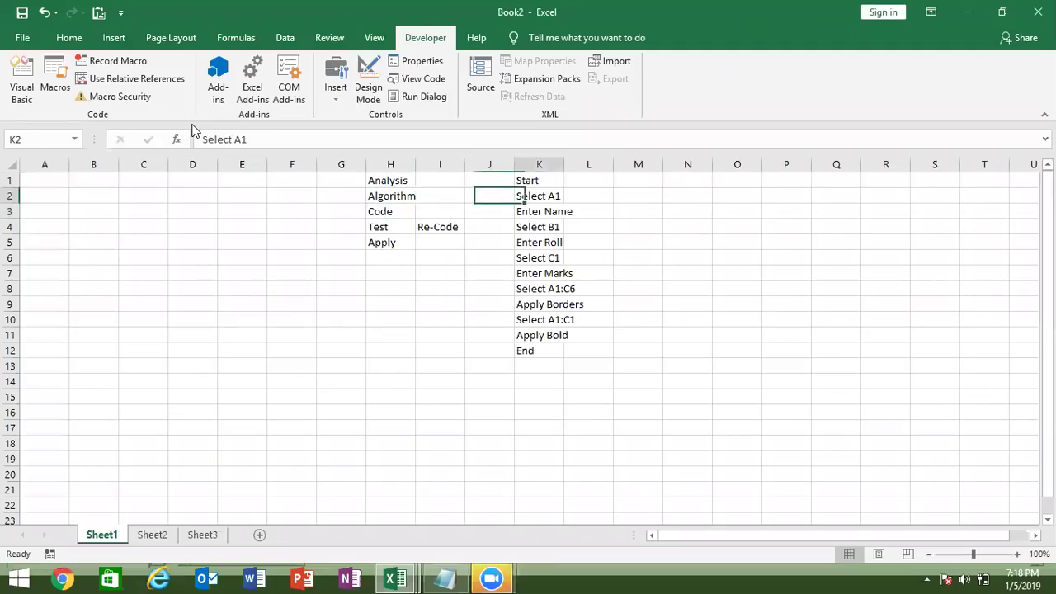
pyautogui.press('Up')
pyautogui.press('Down')
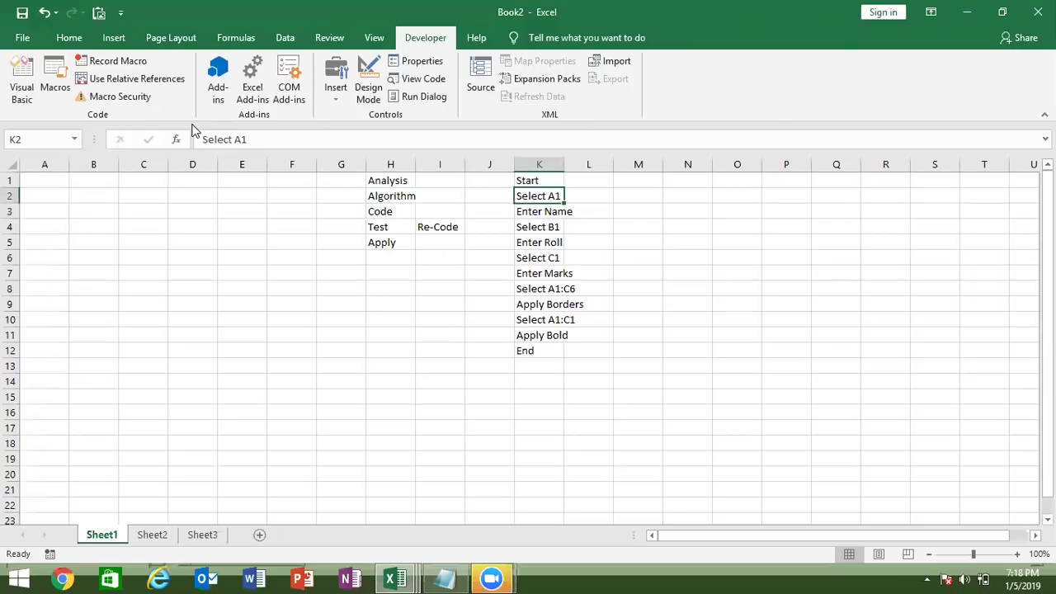
pyautogui.hotkey('alt', 'Tab')
# Add Range("A1").Select and Selection.Value = "Name" to write Name into A1.
pyautogui.write('range("A1")')
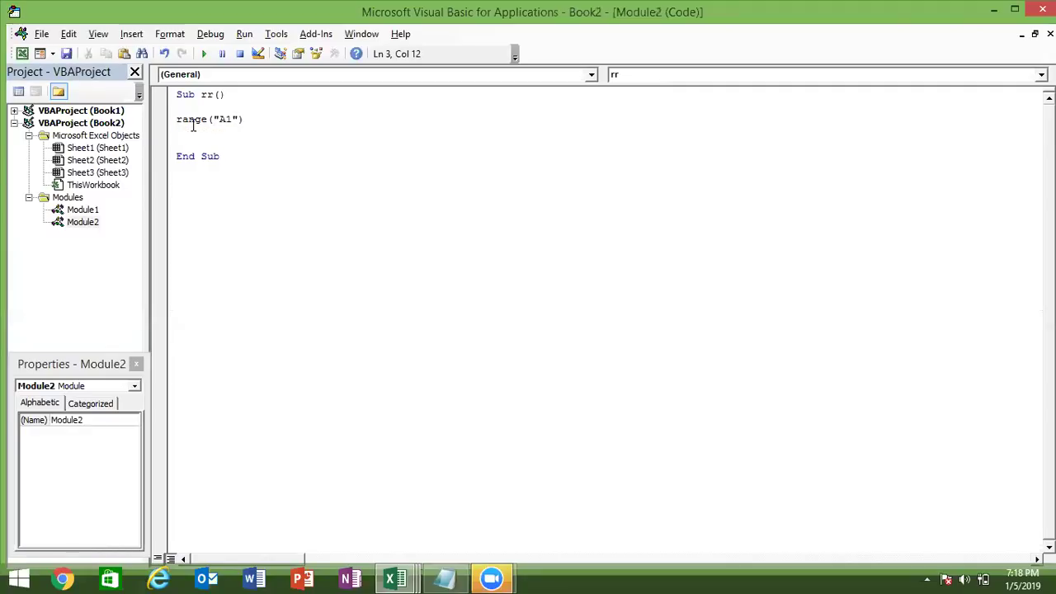
pyautogui.write('.sel')
pyautogui.press('Return')
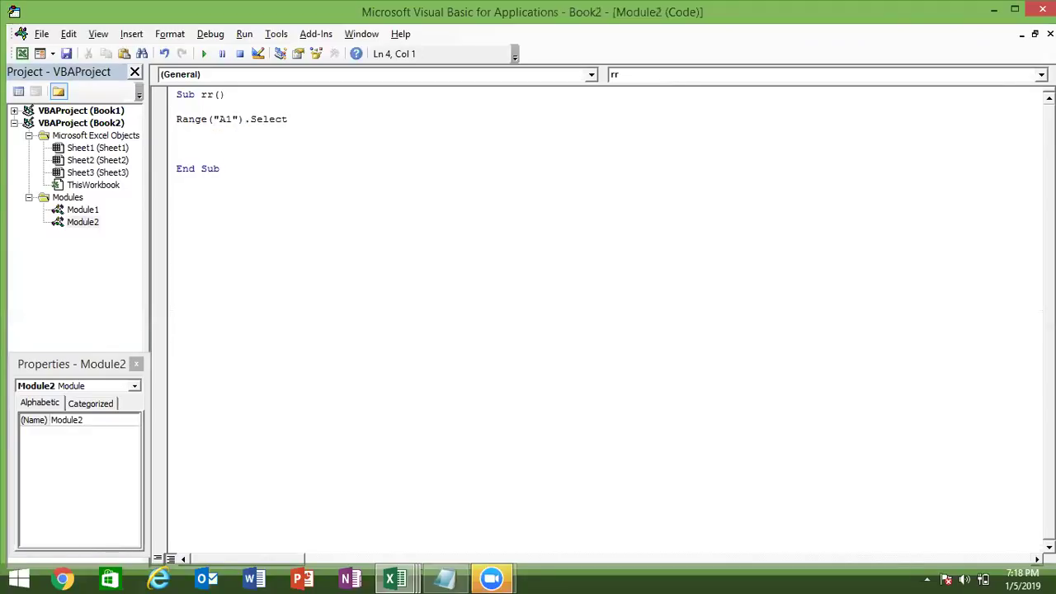
pyautogui.hotkey('alt', 'Tab')
pyautogui.press('Down')
pyautogui.hotkey('alt', 'Tab')
pyautogui.press('BackSpace')
pyautogui.write('selection')
pyautogui.write('.valu')
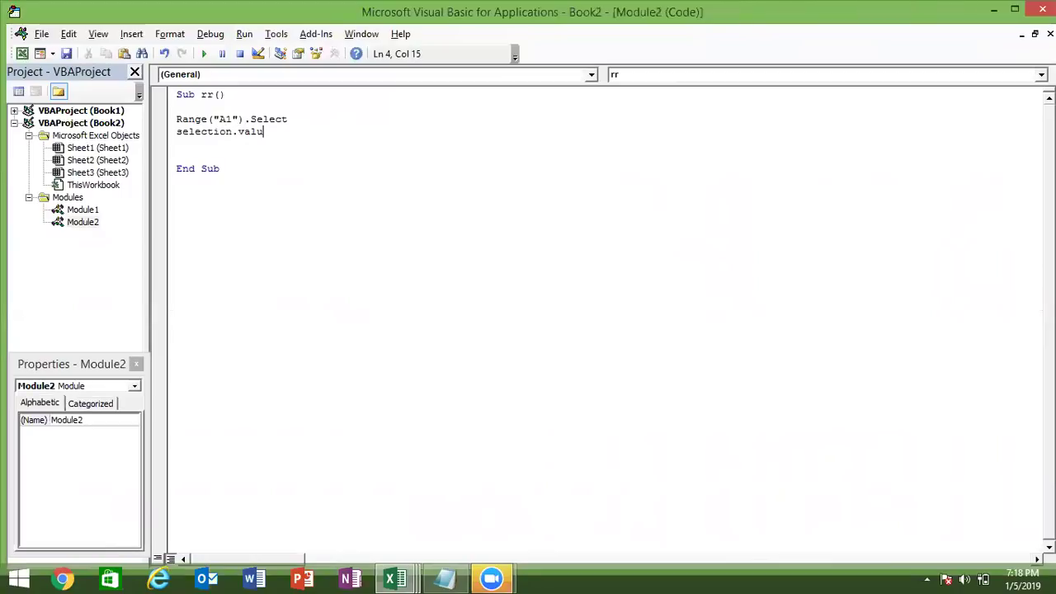
pyautogui.write('e ')
pyautogui.write('="Name')
pyautogui.press('Return')
# Copy the two A1 lines and paste a duplicate below them.
pyautogui.moveTo(175, 119); pyautogui.dragTo(330, 132)
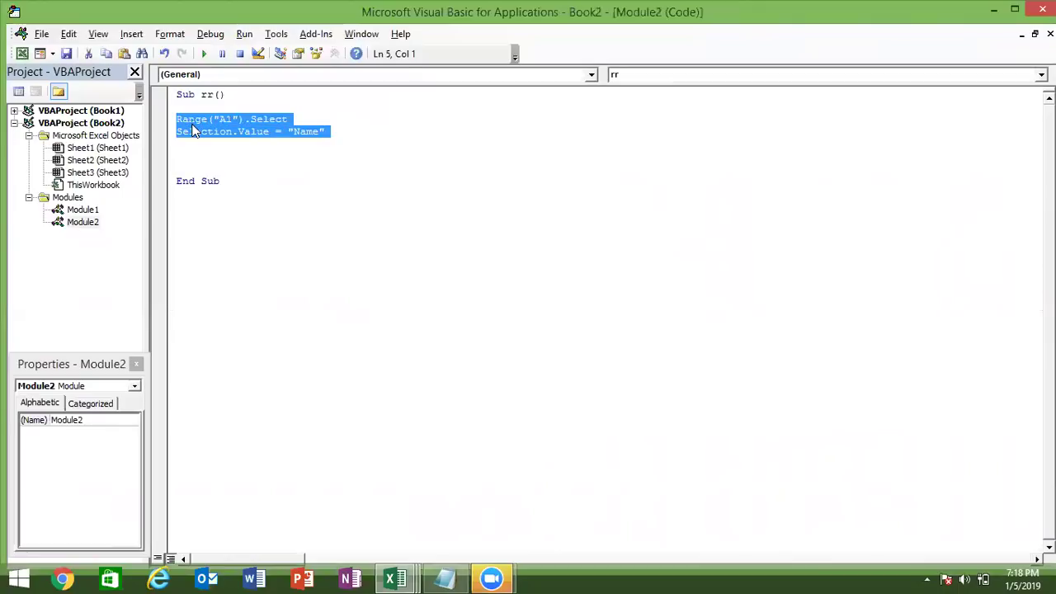
pyautogui.hotkey('ctrl', 'c')
pyautogui.click(176, 156)
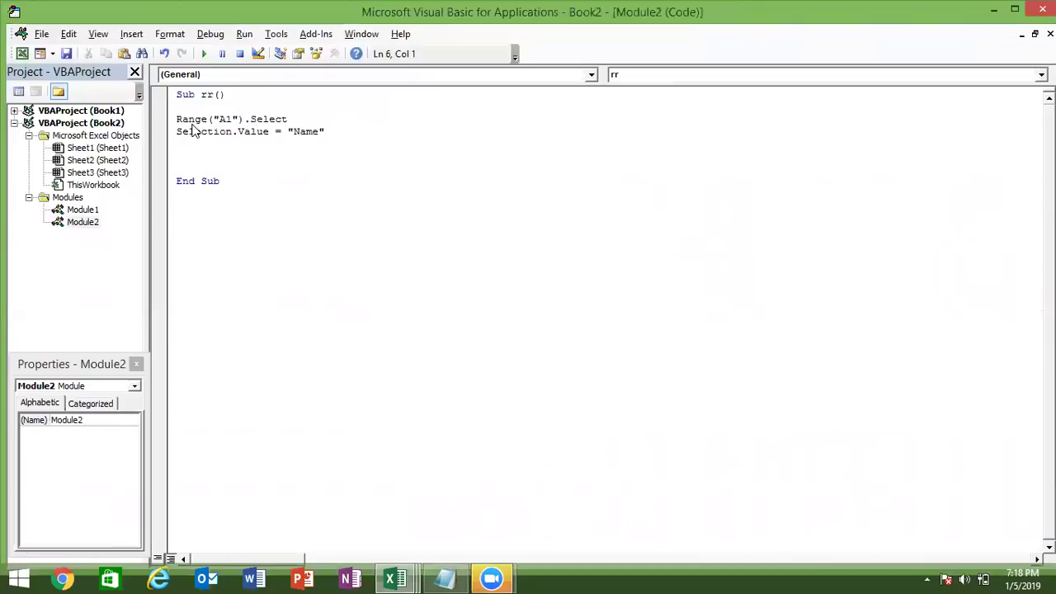
pyautogui.hotkey('ctrl', 'v')
pyautogui.hotkey('alt', 'Tab')
pyautogui.press('Down')
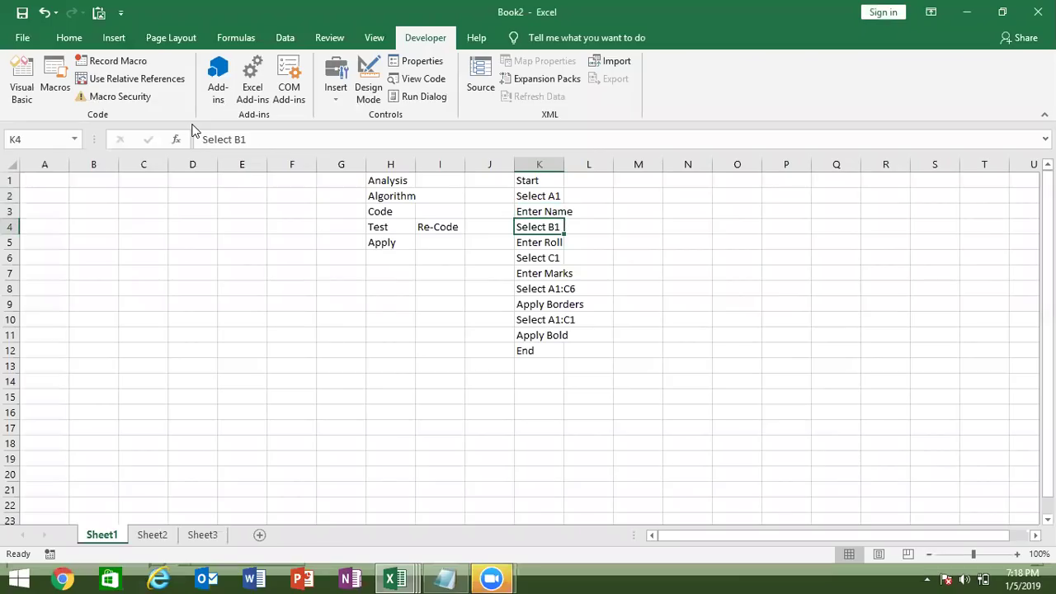
pyautogui.hotkey('alt', 'Tab')
# Change the duplicated lines to select B1 and write Roll.
pyautogui.click(226, 156)
pyautogui.press('BackSpace')
pyautogui.write('B')
pyautogui.press('Down')
pyautogui.press('Down')
pyautogui.press('Down')
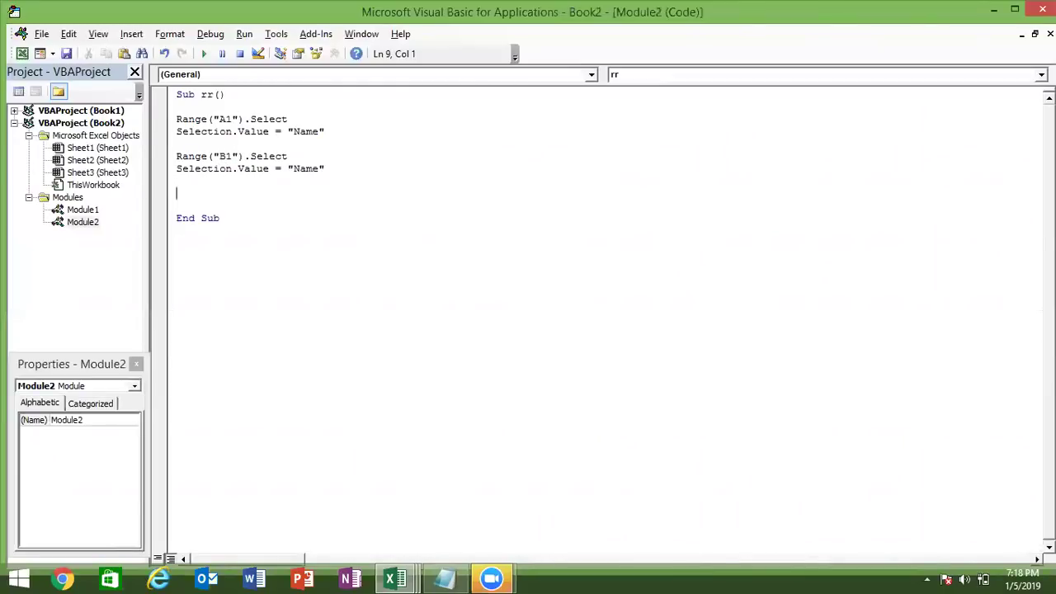
pyautogui.doubleClick(312, 172)
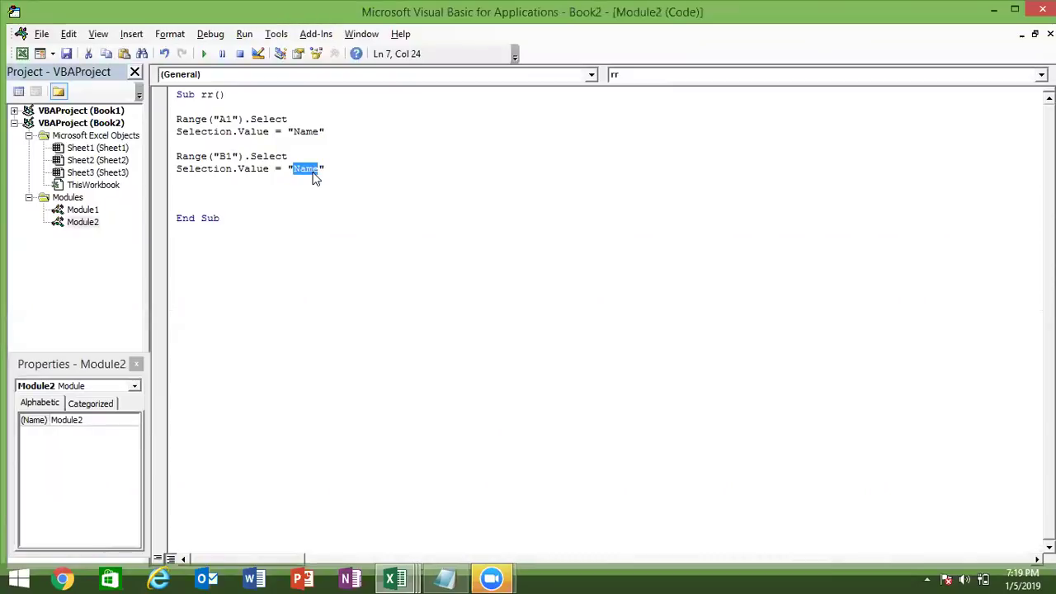
pyautogui.write('Roll')
pyautogui.press('Down')
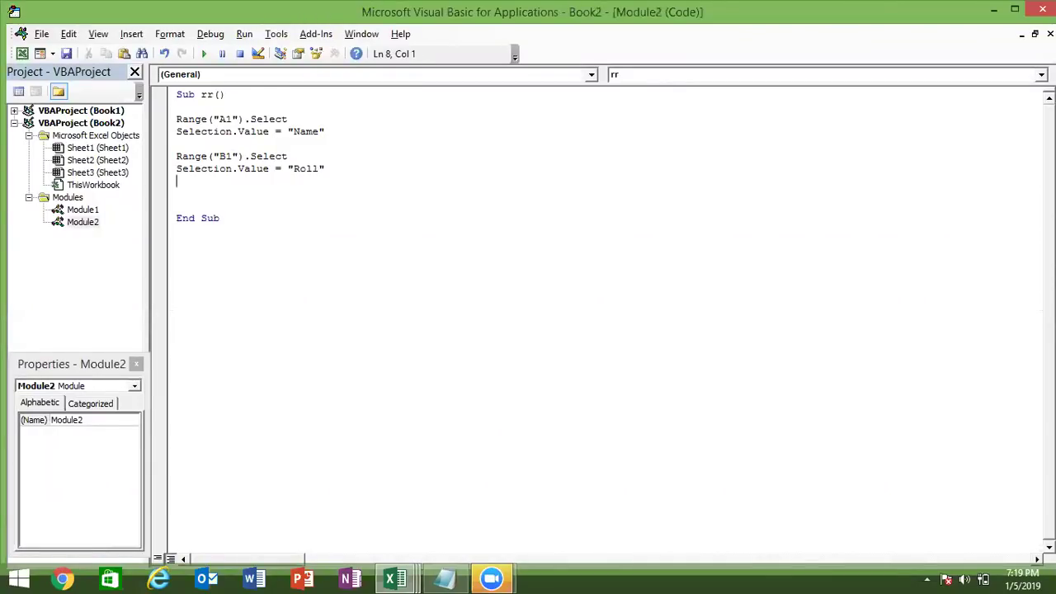
pyautogui.press('Return')
# Paste another copy and change it to select C1 and write Roll.
pyautogui.hotkey('alt', 'F11')
pyautogui.press('Down')
pyautogui.press('Down')
pyautogui.press('Down')
pyautogui.hotkey('alt', 'F11')
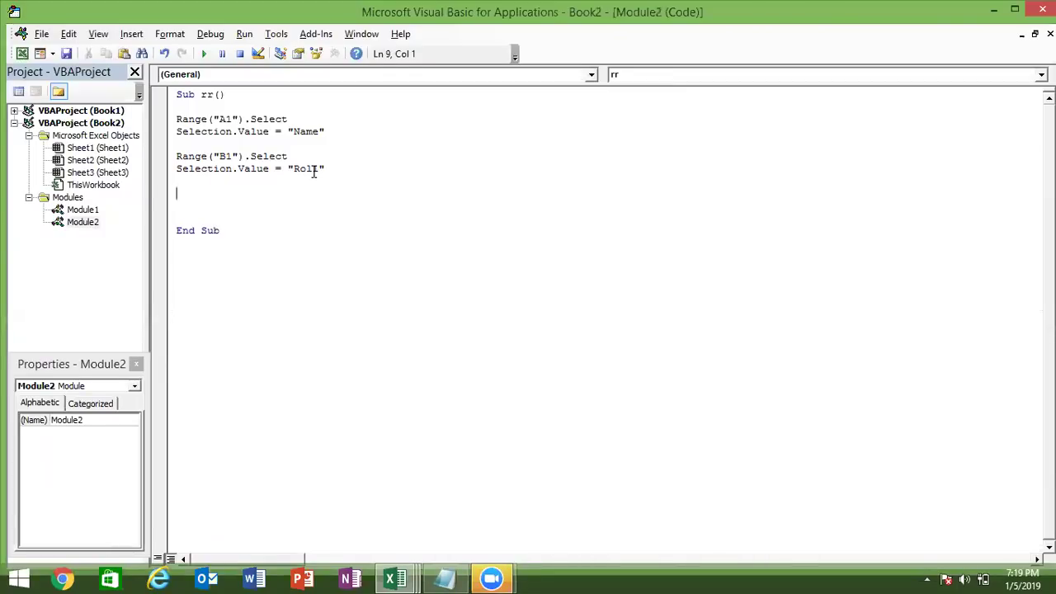
pyautogui.hotkey('ctrl', 'v')
pyautogui.doubleClick(226, 193)
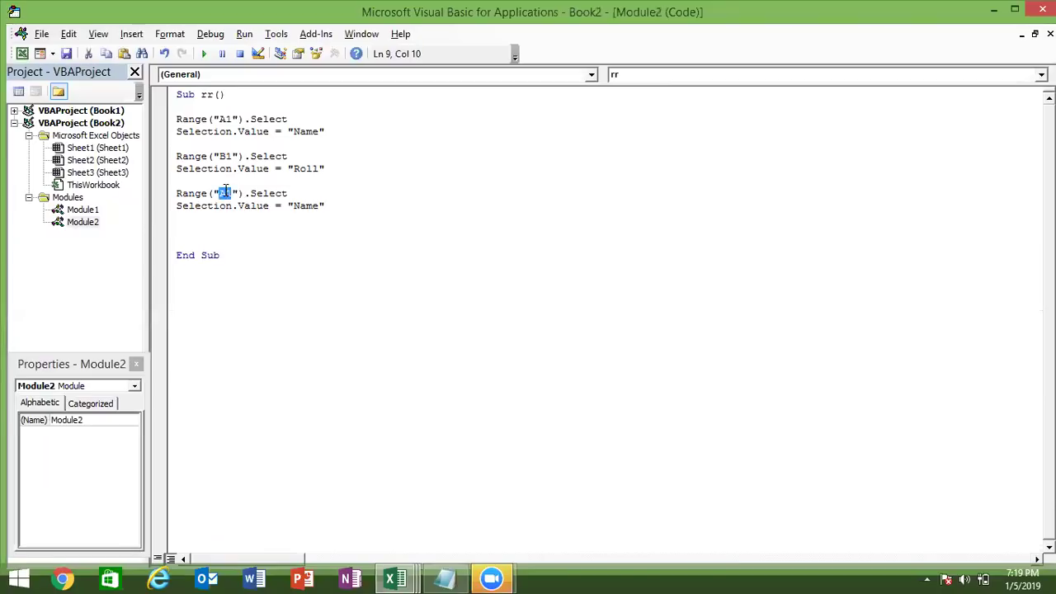
pyautogui.write('C')
pyautogui.write('1')
pyautogui.doubleClick(310, 206)
pyautogui.write('Roll')
pyautogui.click(261, 220)
pyautogui.press('Return')
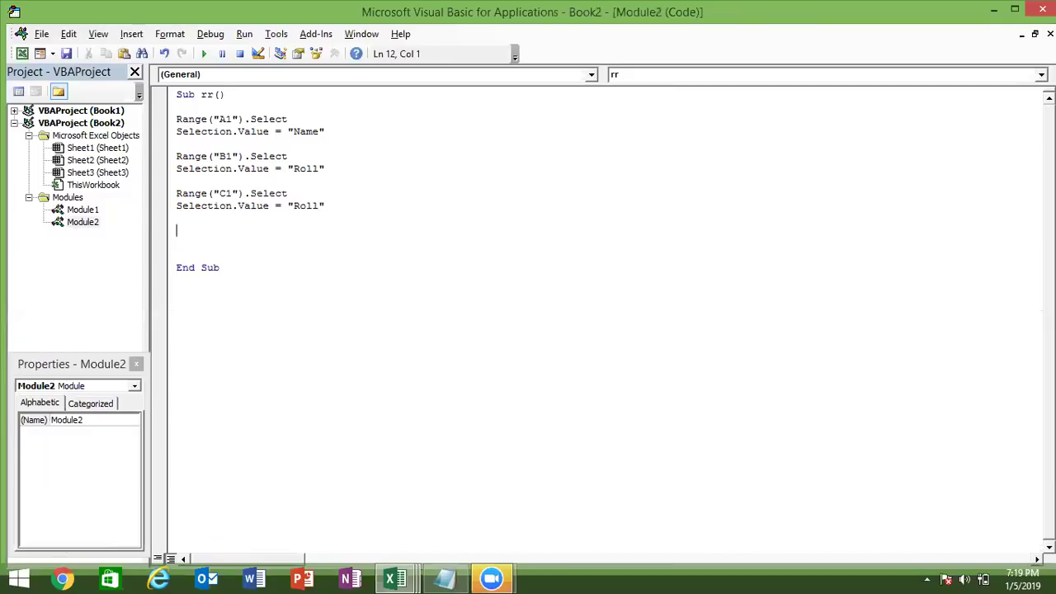
pyautogui.hotkey('alt', 'F11')
# Add Range("A1:C16").Select after the three header lines in macro rr.
pyautogui.press('Down')
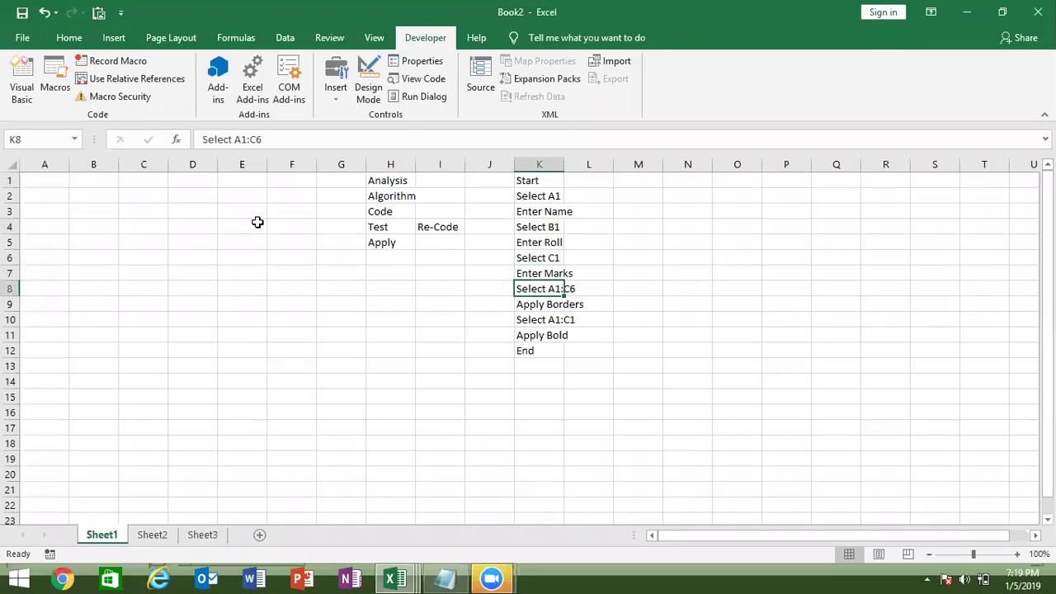
pyautogui.hotkey('alt', 'F11')
pyautogui.write('range')
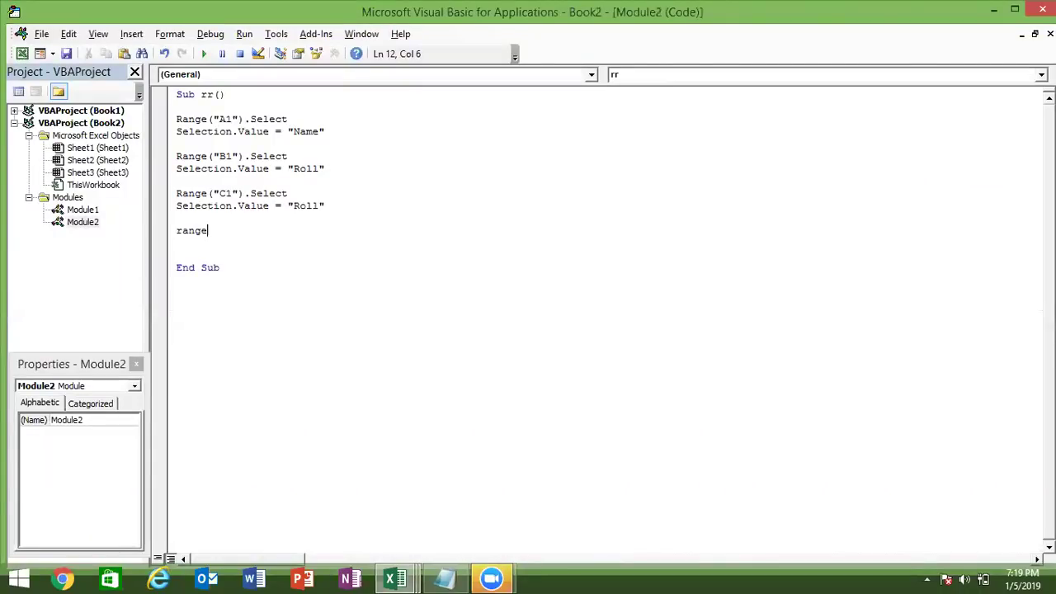
pyautogui.write('("')
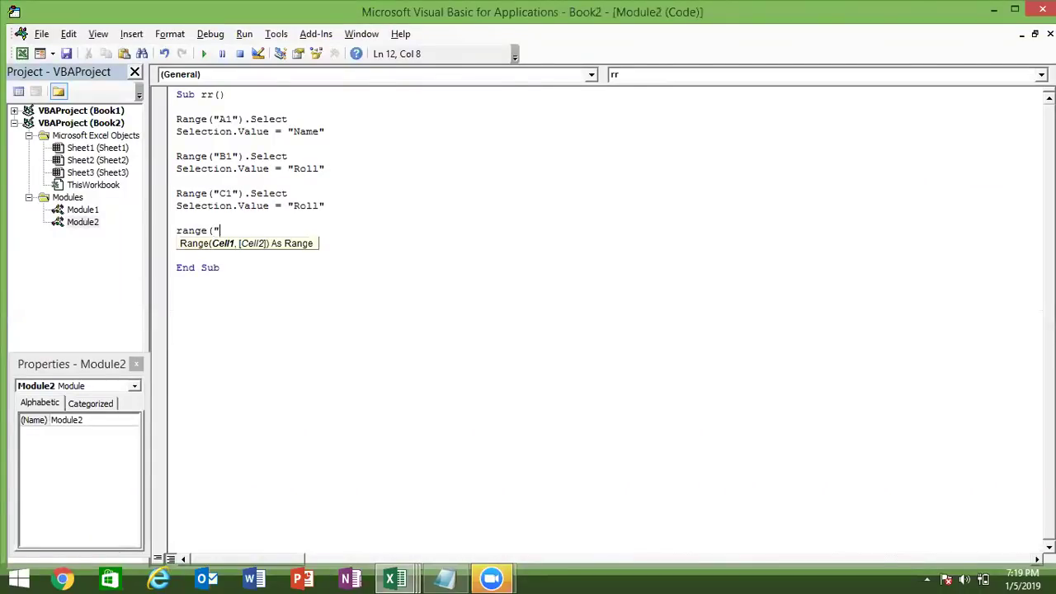
pyautogui.hotkey('alt', 'F11')
pyautogui.hotkey('alt', 'Tab')
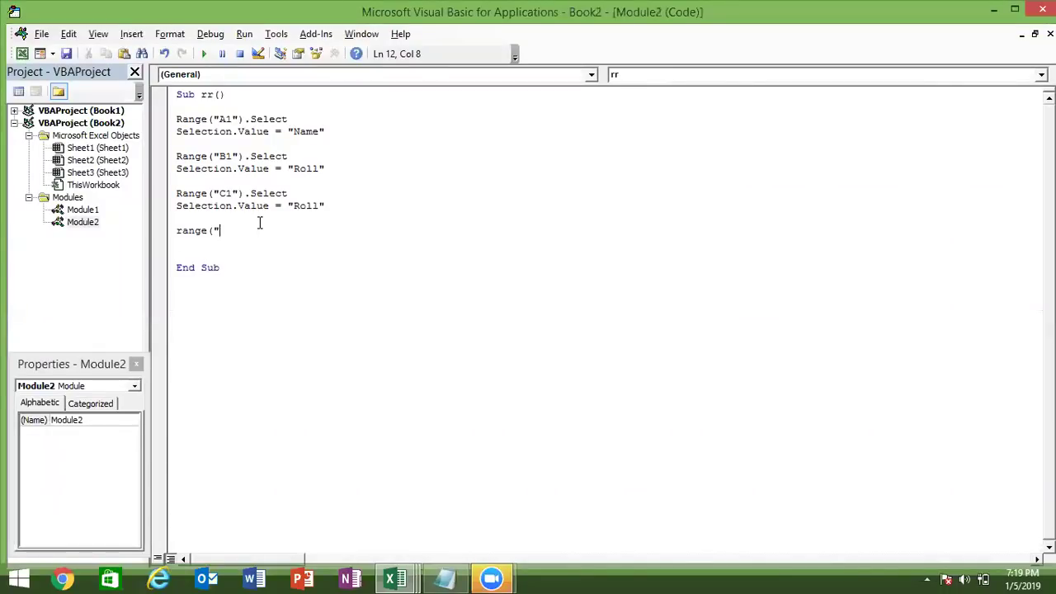
pyautogui.write('A1:C16")')
pyautogui.write('.se')
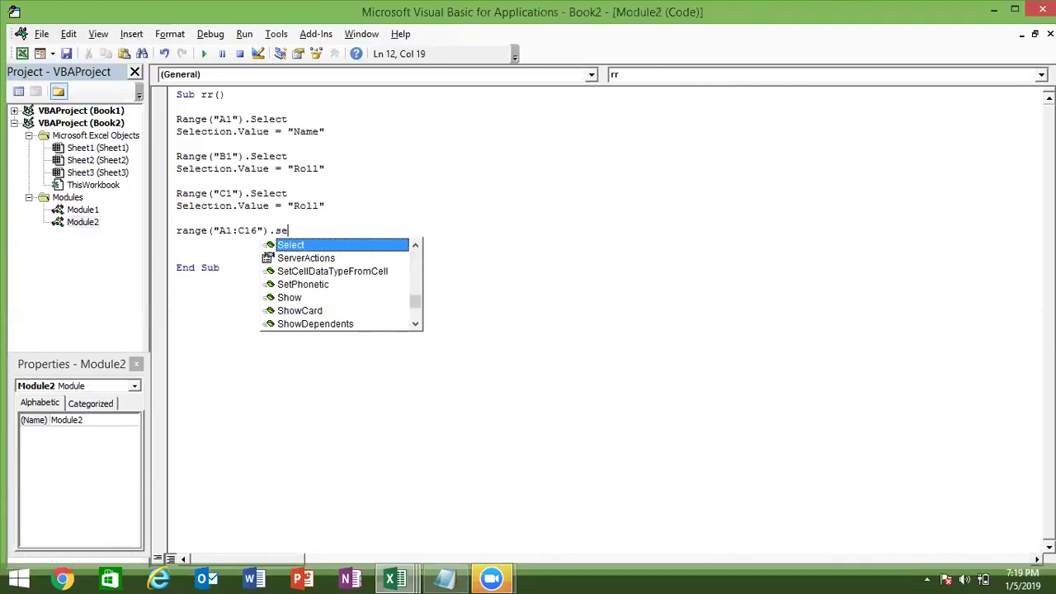
pyautogui.write('lec')
pyautogui.press('Return')
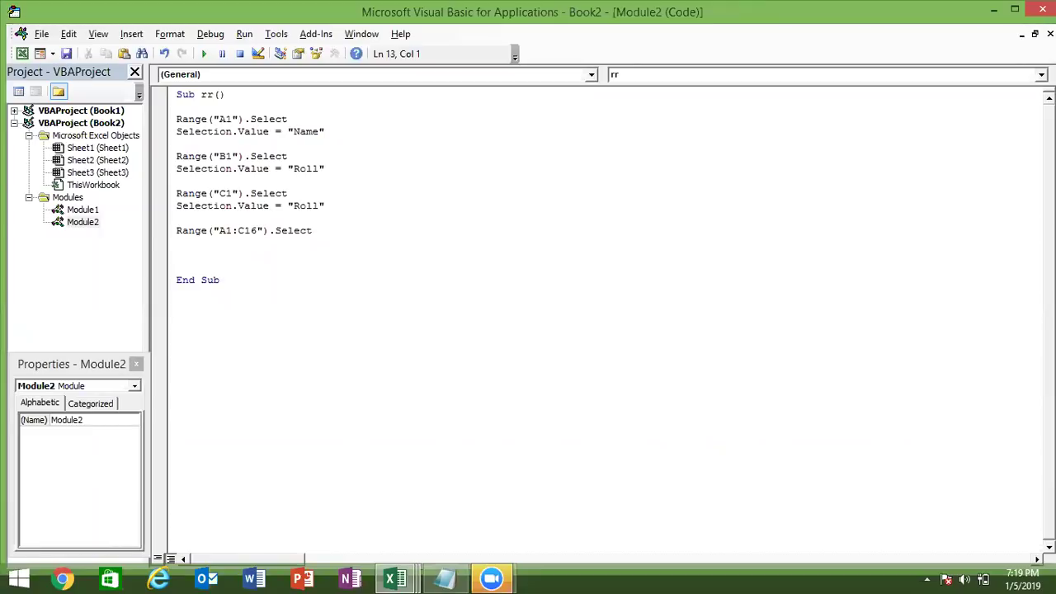
pyautogui.hotkey('alt', 'F11')
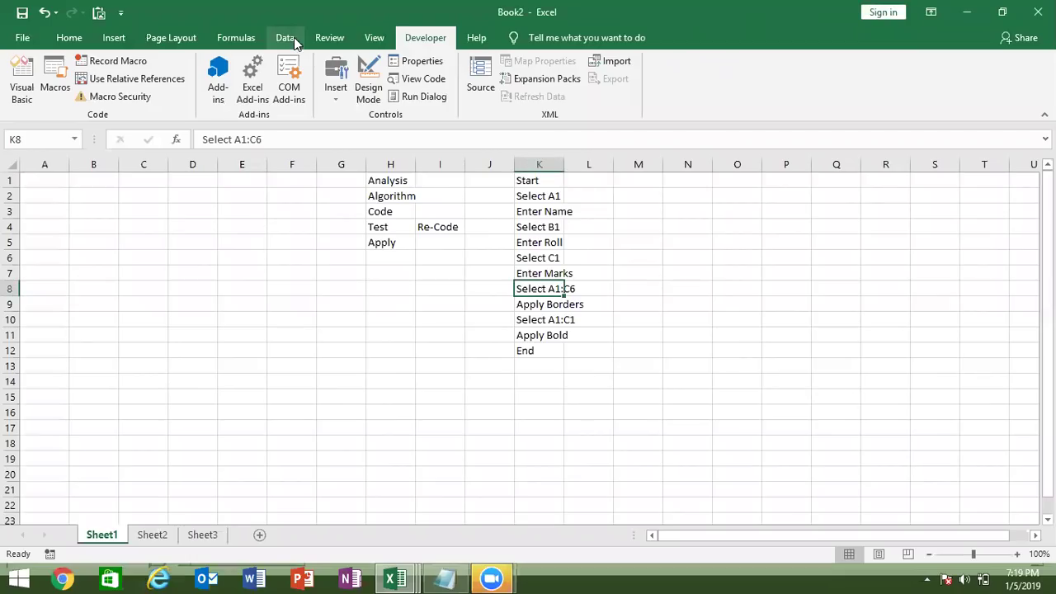
pyautogui.hotkey('alt', 'F11')
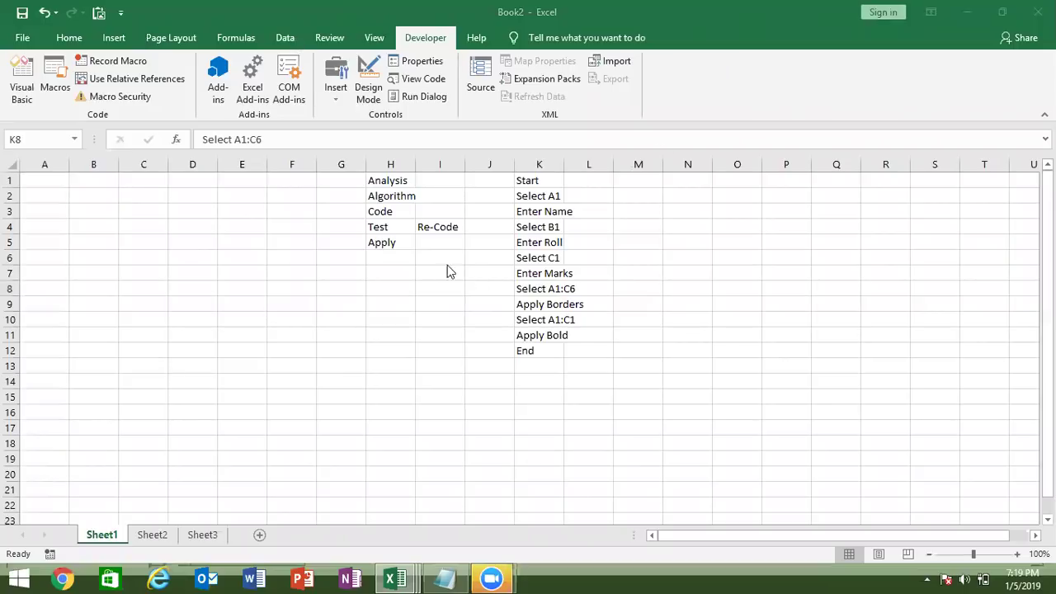
pyautogui.hotkey('alt', 'F11')
pyautogui.hotkey('alt', 'Tab')
pyautogui.press('Tab')
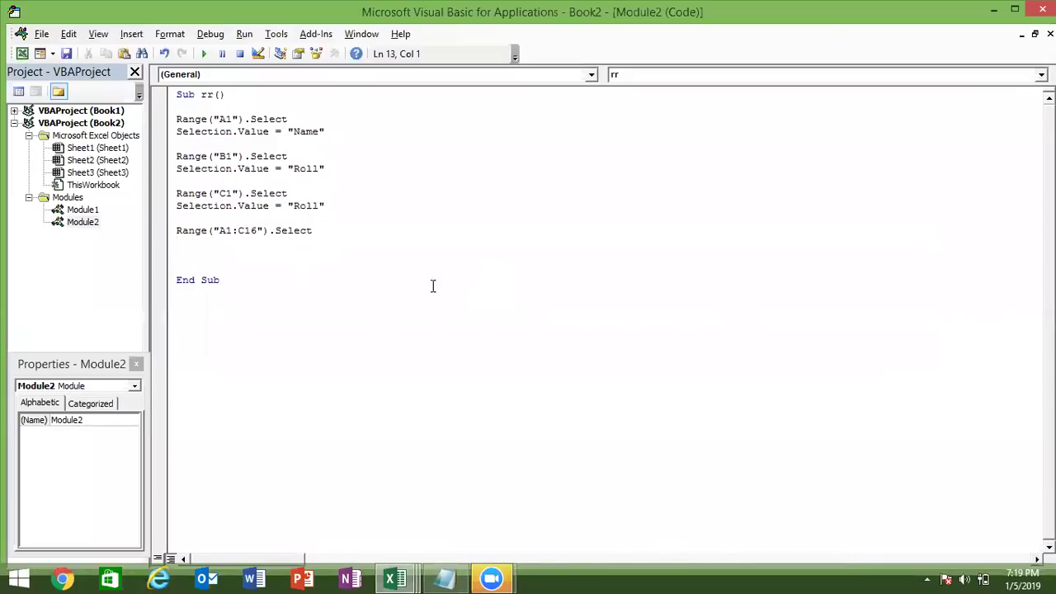
# Change the A1:C16 line to Range("A1:C16").Borders.LineStyle = 1.
pyautogui.press('BackSpace')
pyautogui.press('BackSpace')
pyautogui.press('BackSpace')
pyautogui.press('BackSpace')
pyautogui.press('BackSpace')
pyautogui.press('BackSpace')
pyautogui.press('BackSpace')
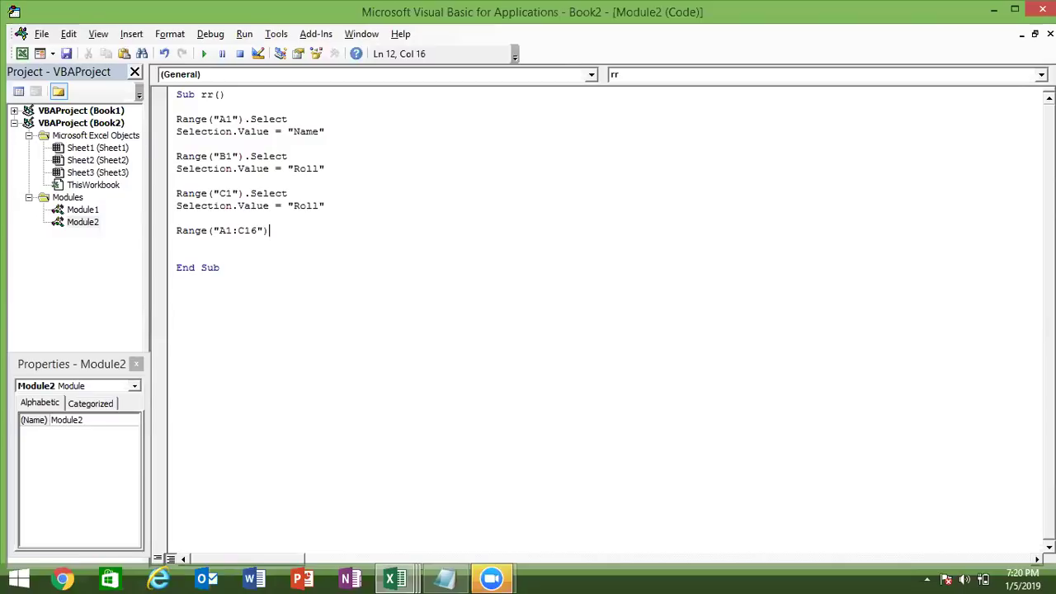
pyautogui.write('.bo')
pyautogui.press('Down')
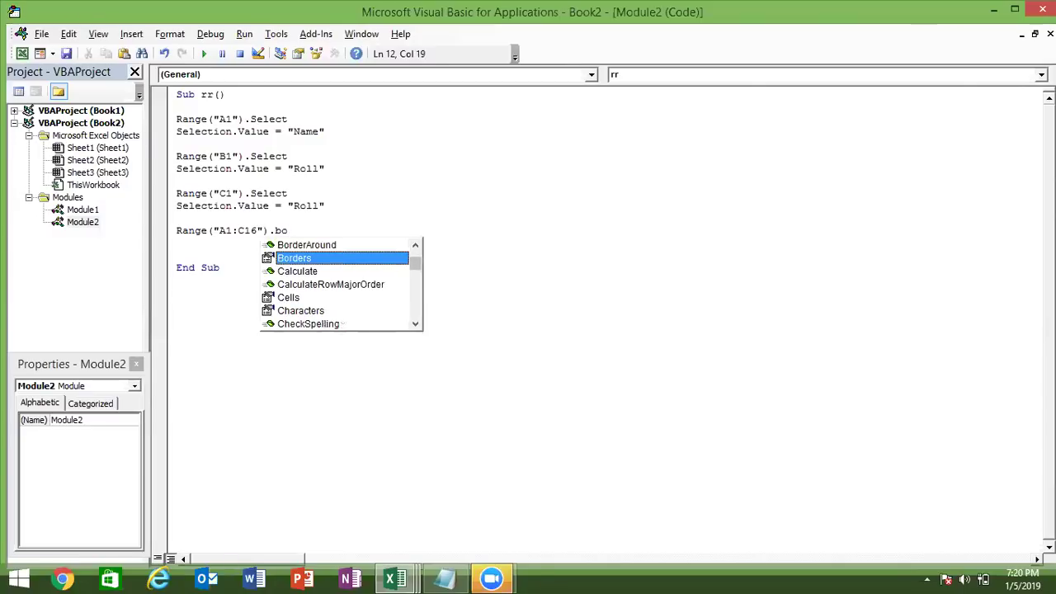
pyautogui.press('Tab')
pyautogui.write('.')
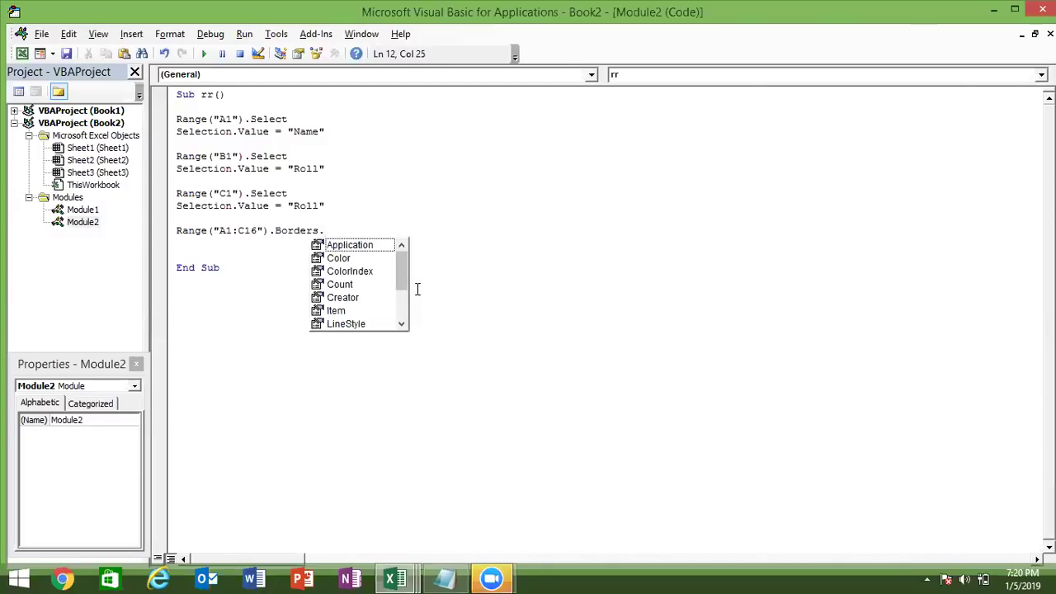
pyautogui.write('li')
pyautogui.press('Tab')
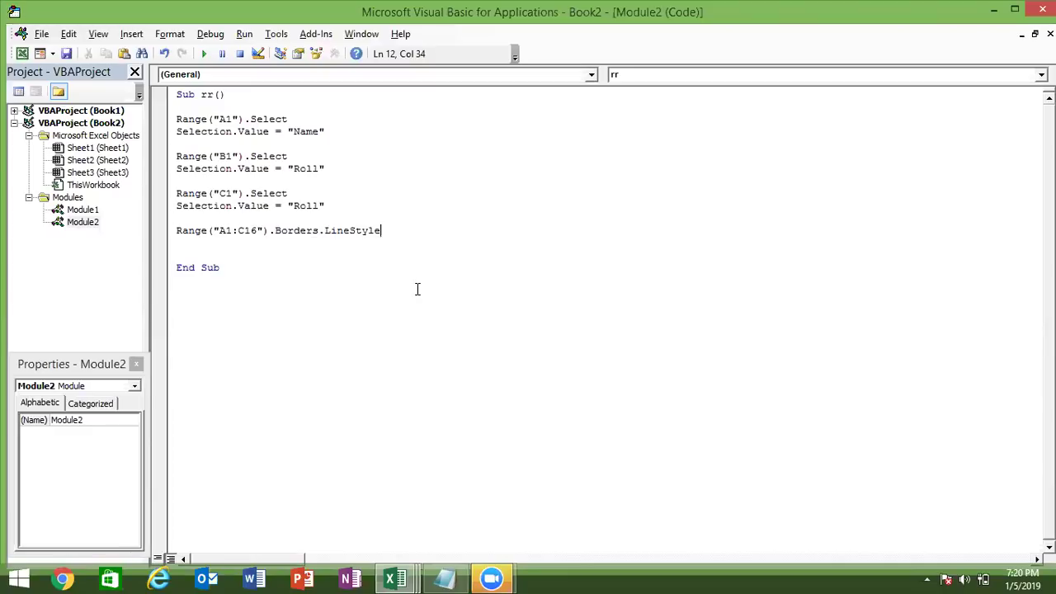
pyautogui.write(' = 1')
pyautogui.press('Return')
# Add Range("A1:C1").Font.Bold = True to bold the headers.
pyautogui.press('Return')
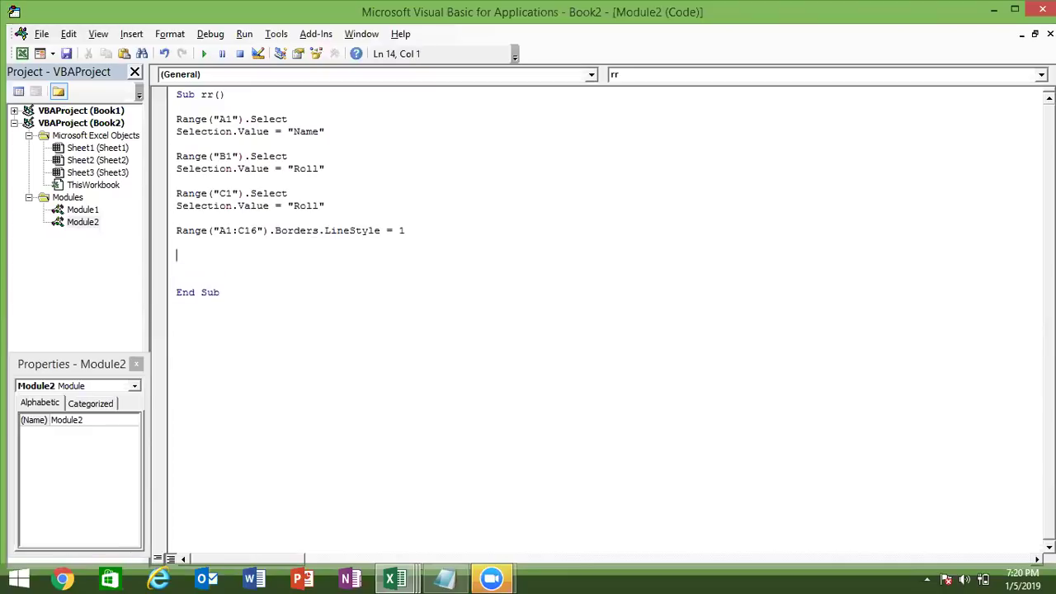
pyautogui.write('range')
pyautogui.write('("A1')
pyautogui.write(':C1')
pyautogui.write('"_')
pyautogui.write(')')
pyautogui.write('.bol')
pyautogui.press('BackSpace')
pyautogui.press('BackSpace')
pyautogui.press('BackSpace')
pyautogui.write('Fo')
pyautogui.press('Tab')
pyautogui.write('.Bo')
pyautogui.press('Tab')
pyautogui.write('=true')
pyautogui.press('Return')
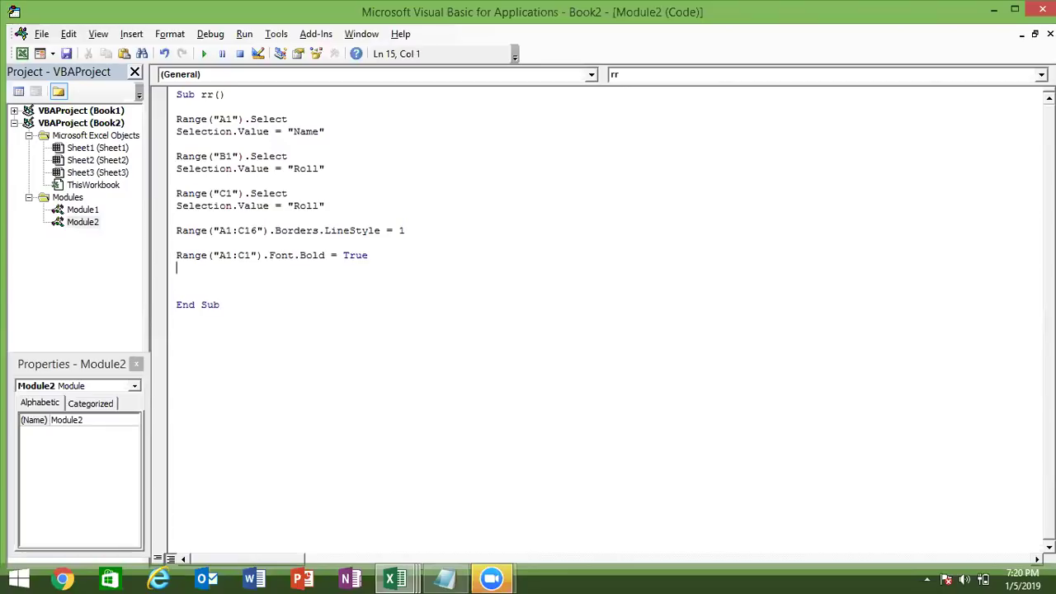
pyautogui.hotkey('alt', 'Tab')
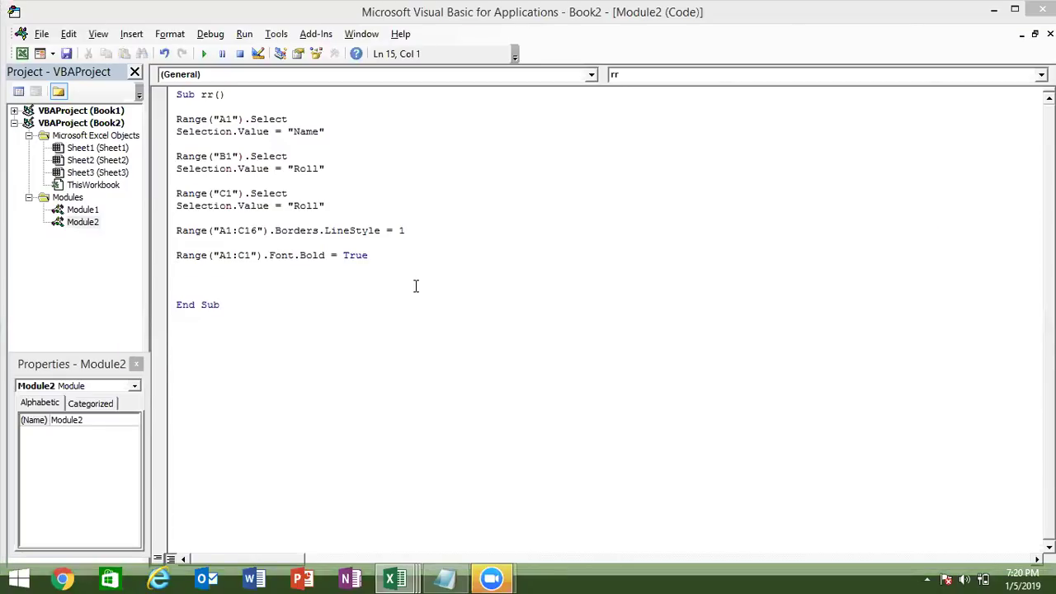
pyautogui.hotkey('alt', 'Tab')
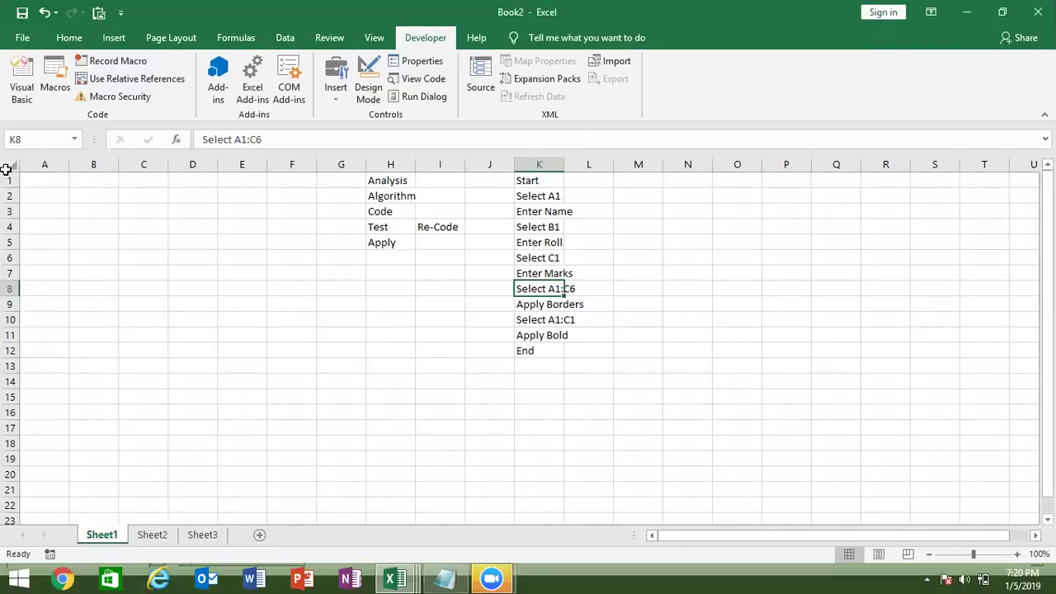
# Run macro rr on Sheet1 with cell A1 selected.
pyautogui.click(35, 183)
pyautogui.click(55, 89)
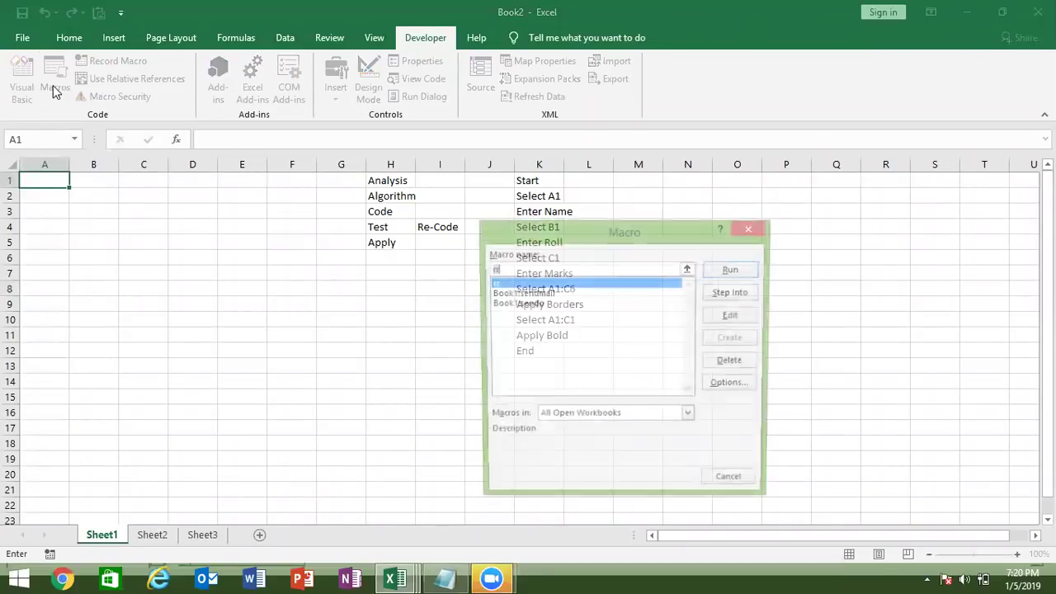
pyautogui.click(737, 270)
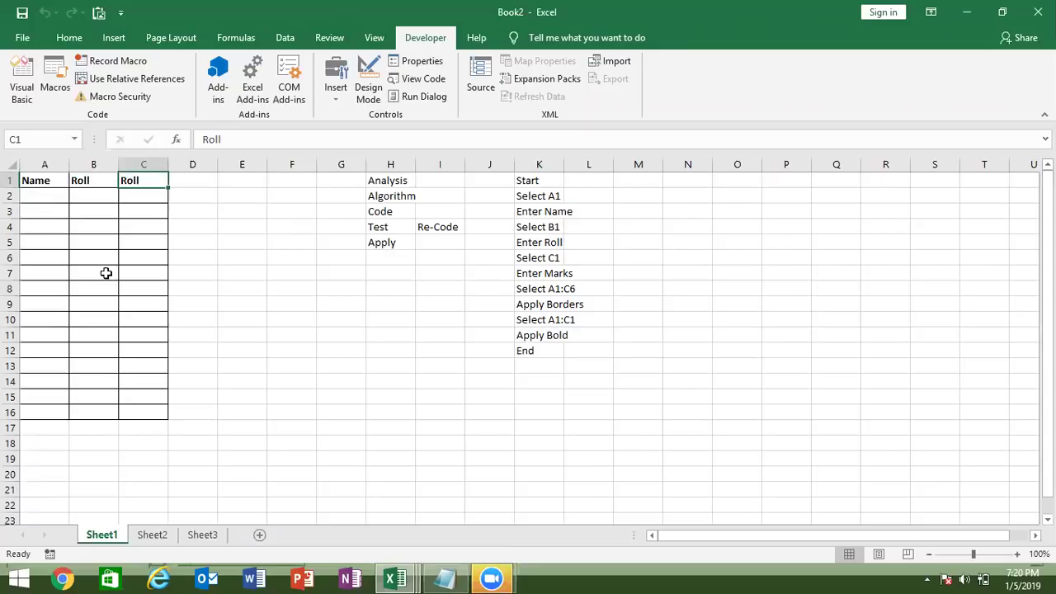
# Review the Code, Test, Re-Code and Apply stages and the column K step list.
pyautogui.click(403, 208)
pyautogui.click(403, 221)
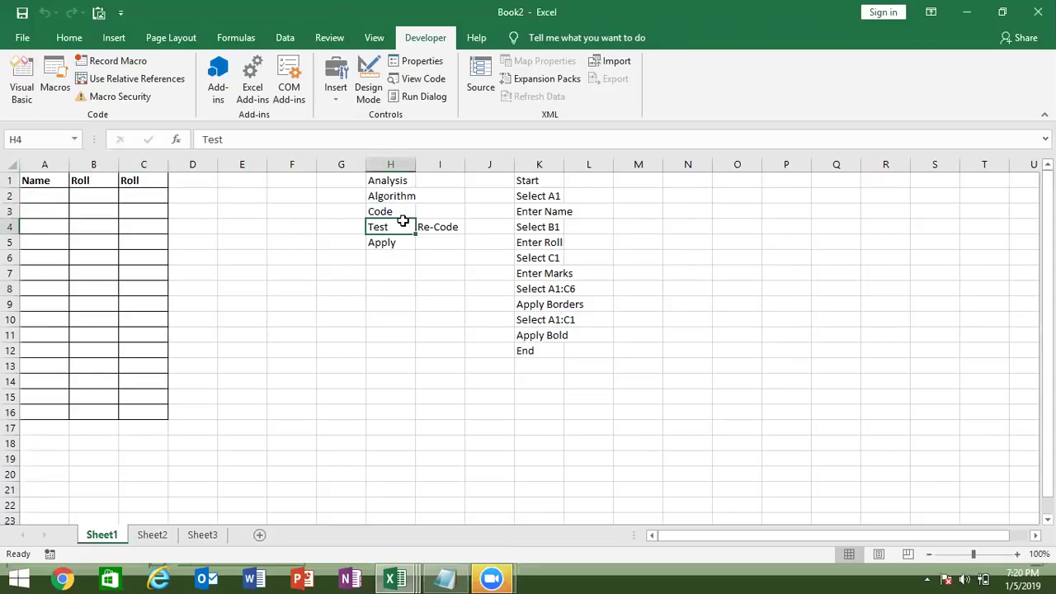
pyautogui.click(436, 225)
pyautogui.click(390, 244)
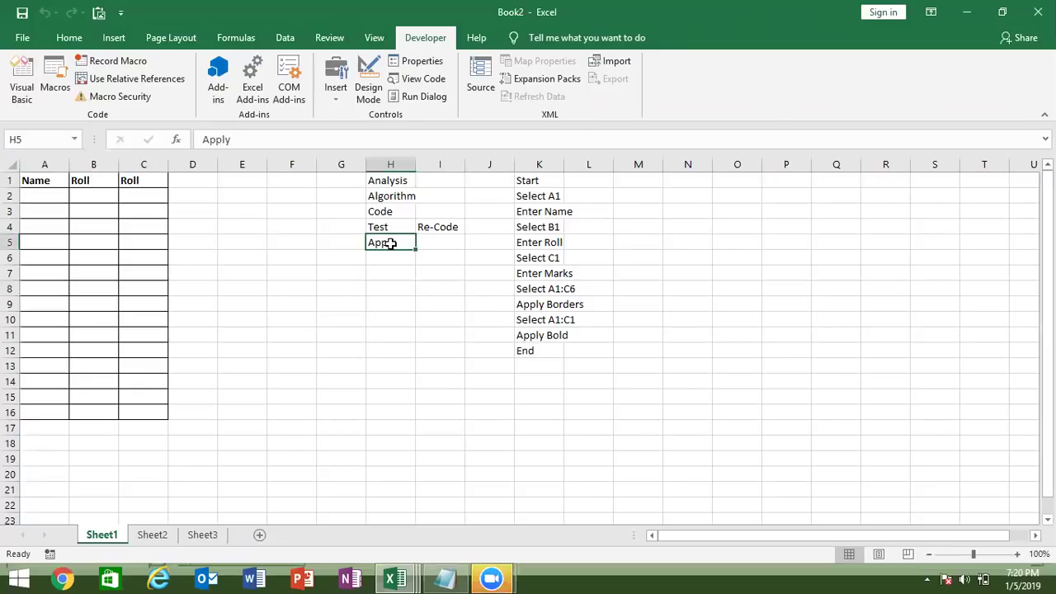
pyautogui.click(535, 189)
pyautogui.moveTo(533, 180); pyautogui.dragTo(527, 349)
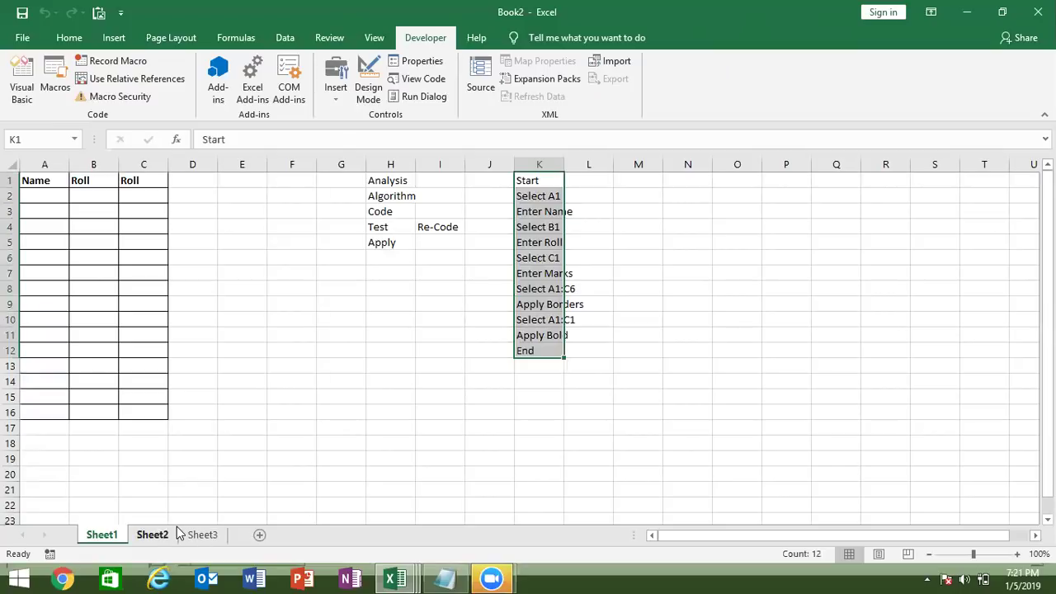
pyautogui.hotkey('alt', 'Tab')
pyautogui.hotkey('alt', 'Tab')
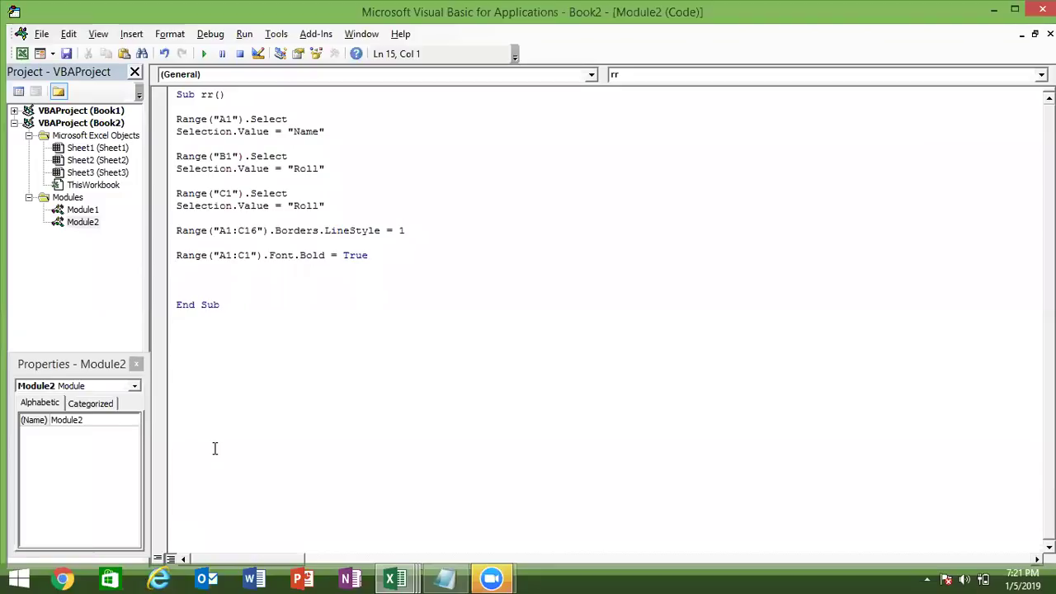
pyautogui.hotkey('alt', 'Tab')
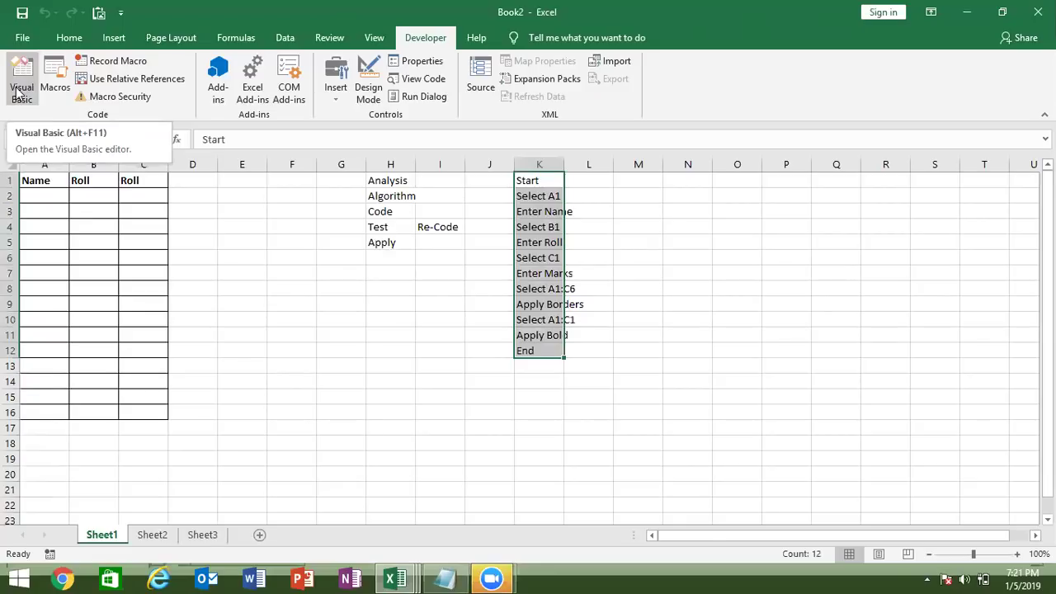
# Bring the VBA editor forward and open the Sheet1 (Sheet1) code window.
pyautogui.click(402, 578)
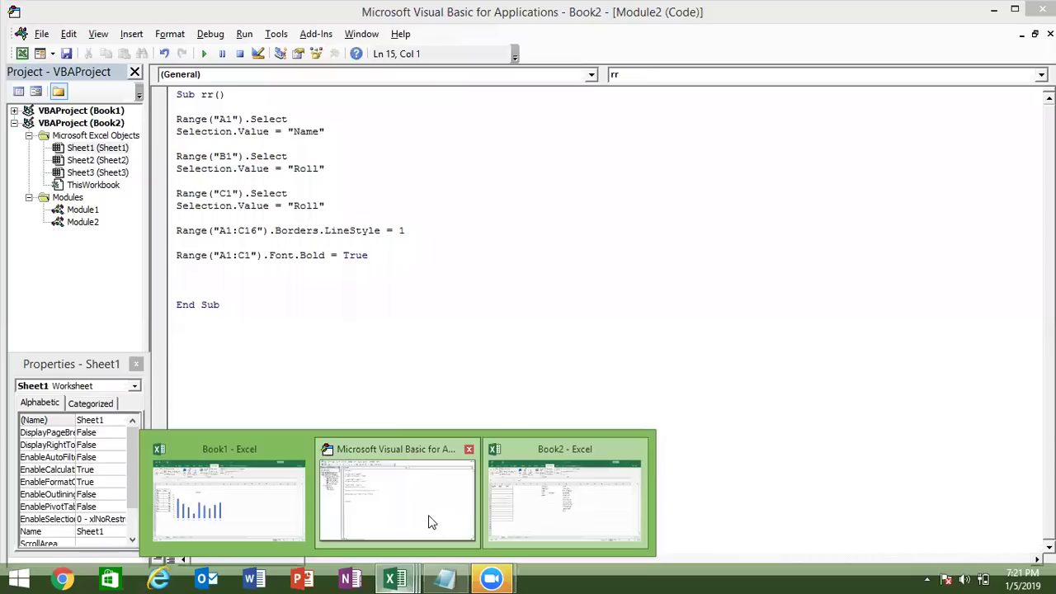
pyautogui.click(430, 520)
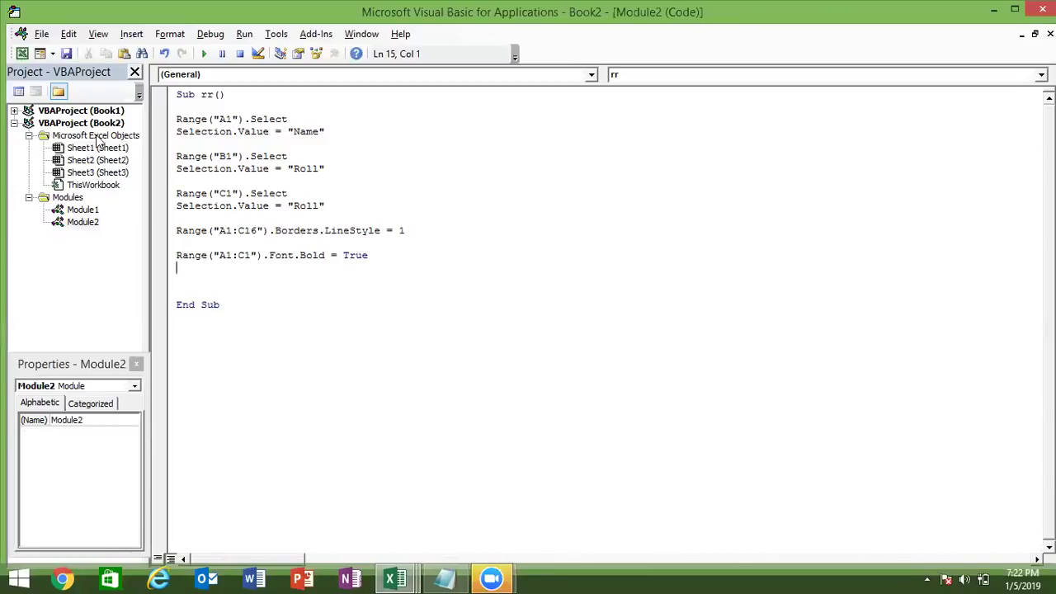
pyautogui.doubleClick(97, 149)
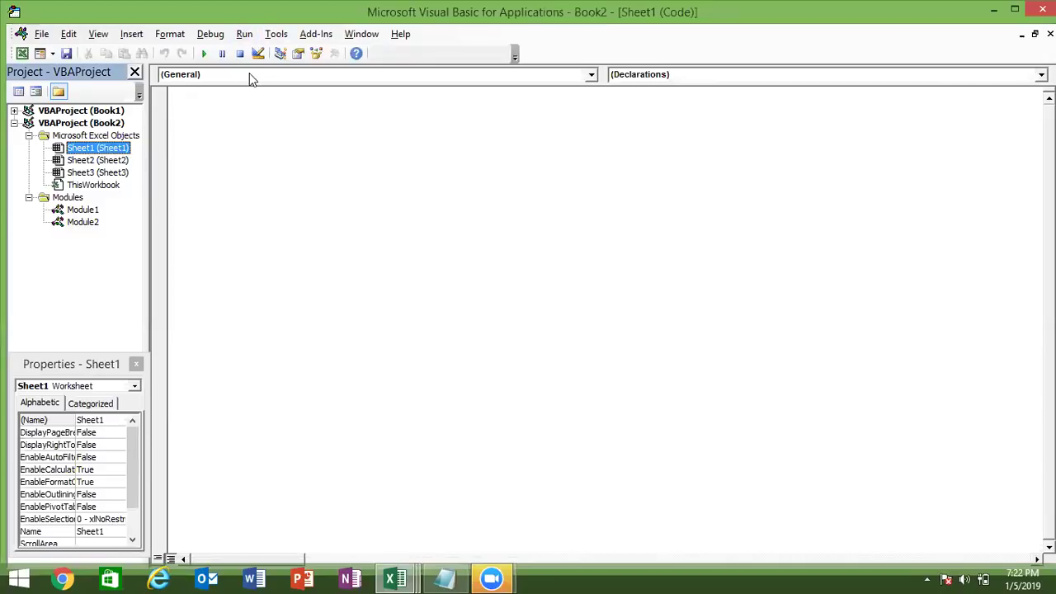
# Create an empty Worksheet_SelectionChange event procedure in Sheet1's code.
pyautogui.click(249, 74)
pyautogui.click(248, 101)
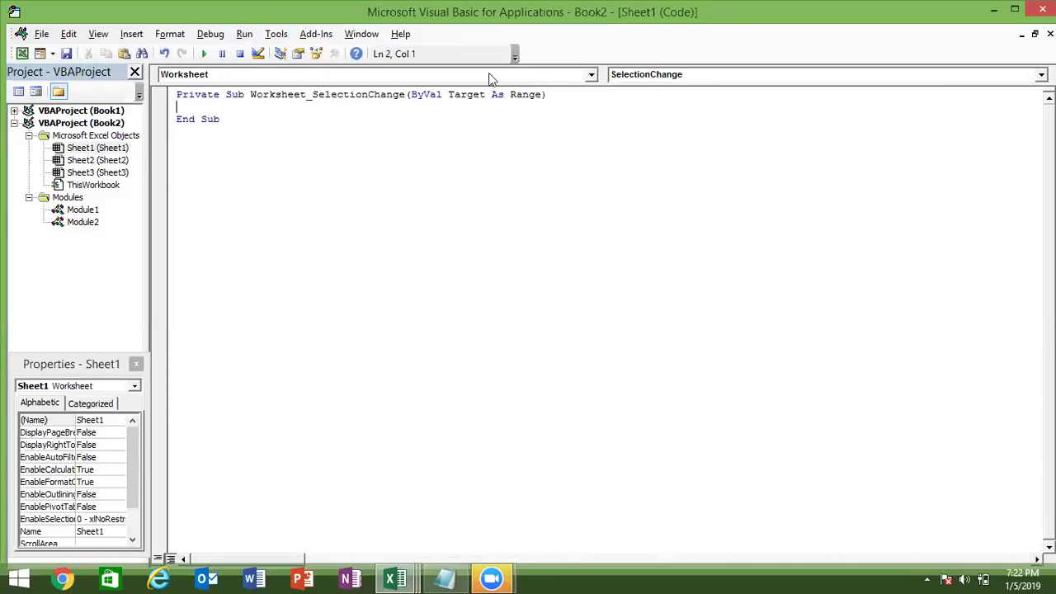
pyautogui.click(632, 76)
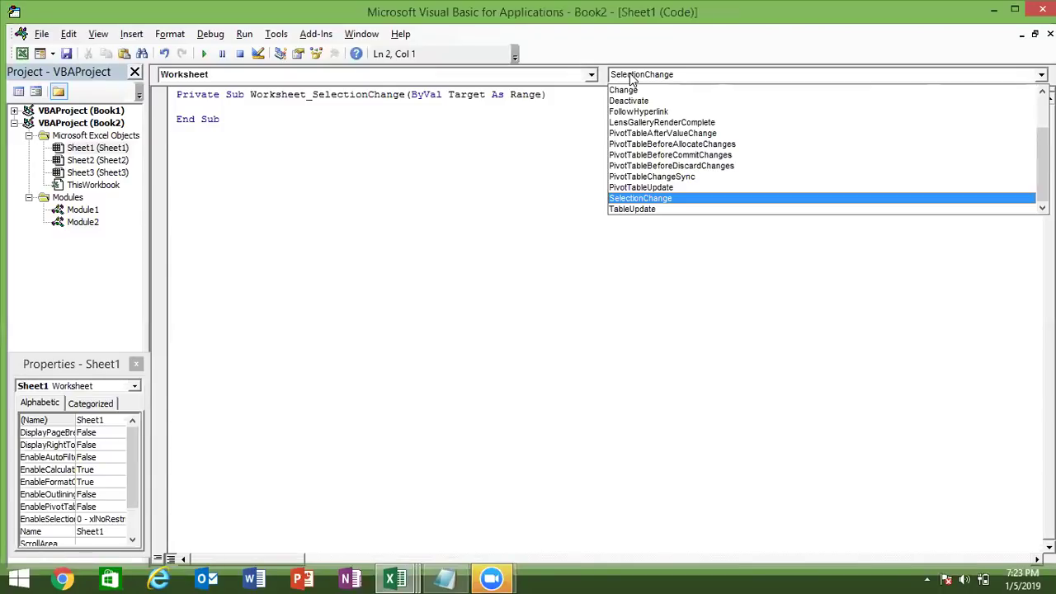
pyautogui.click(111, 165)
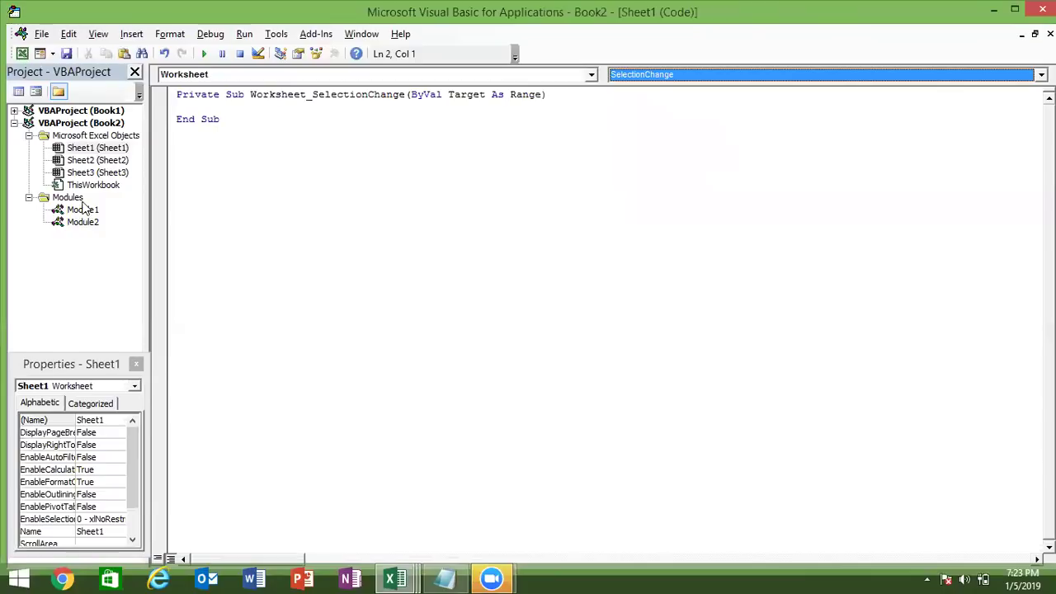
# Open Module1's code window from the Project Explorer.
pyautogui.click(131, 34)
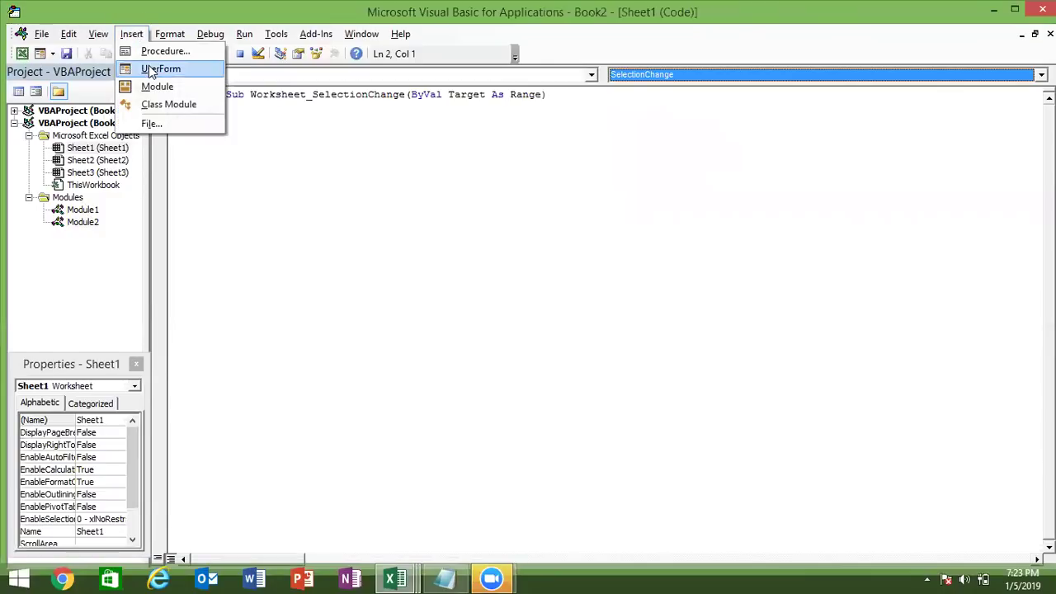
pyautogui.click(80, 212)
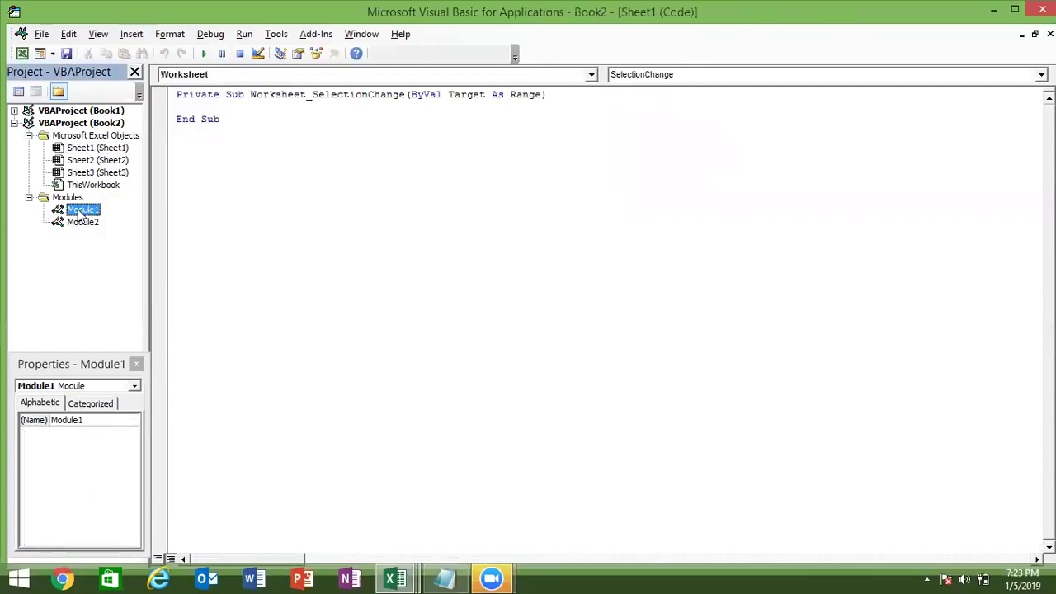
pyautogui.doubleClick(80, 212)
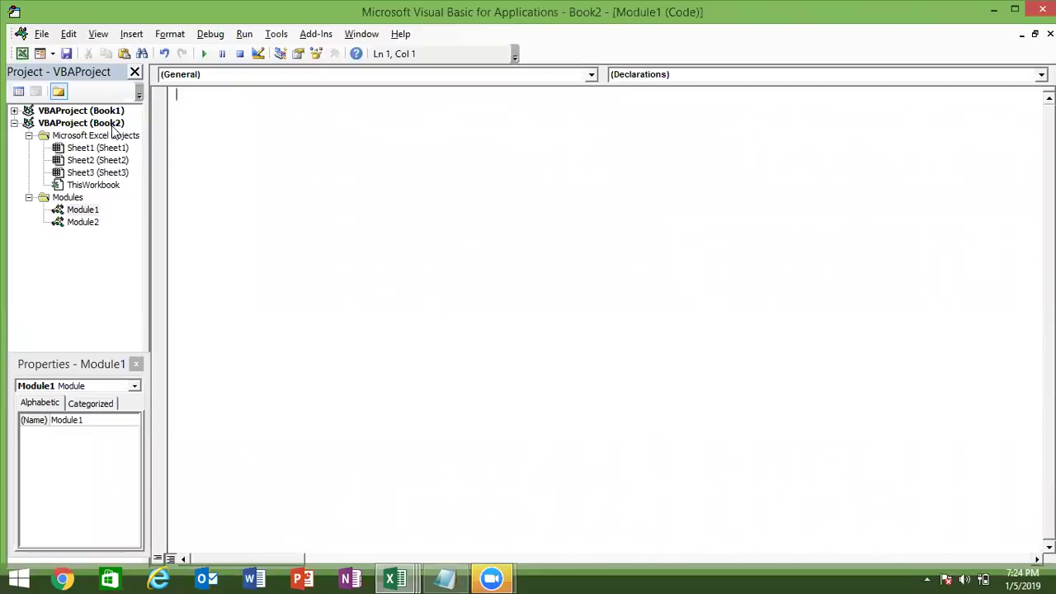
# Select Module1 in the project, opening and closing the File menu without choosing anything.
pyautogui.click(83, 211)
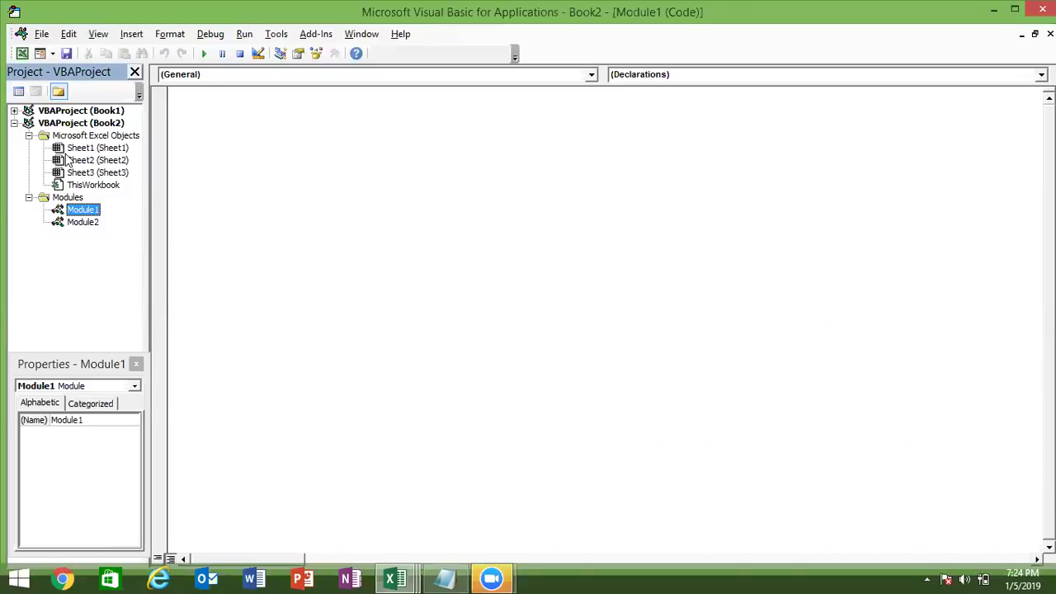
pyautogui.click(41, 34)
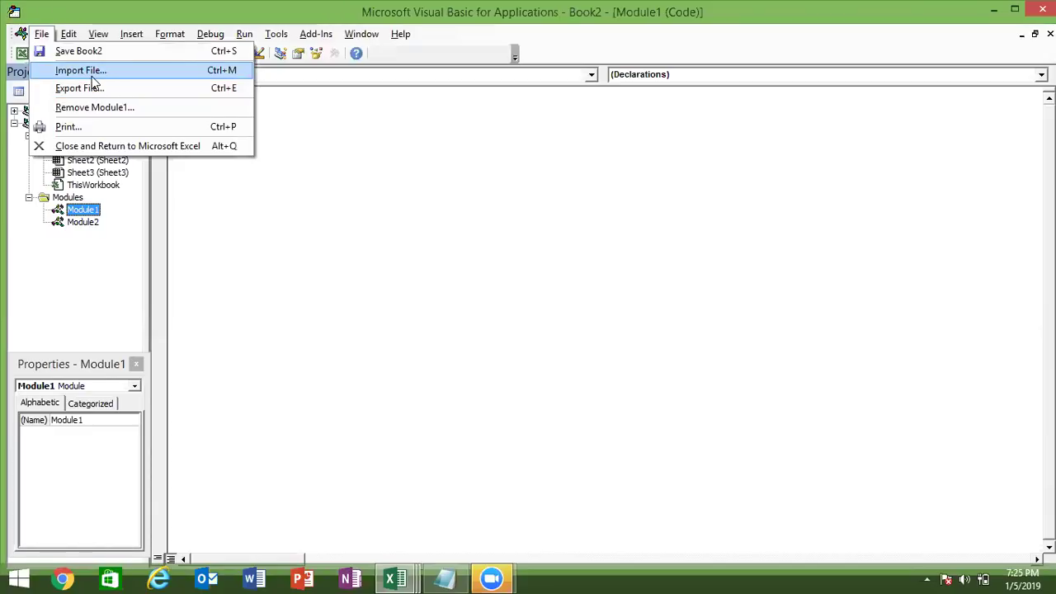
pyautogui.click(301, 227)
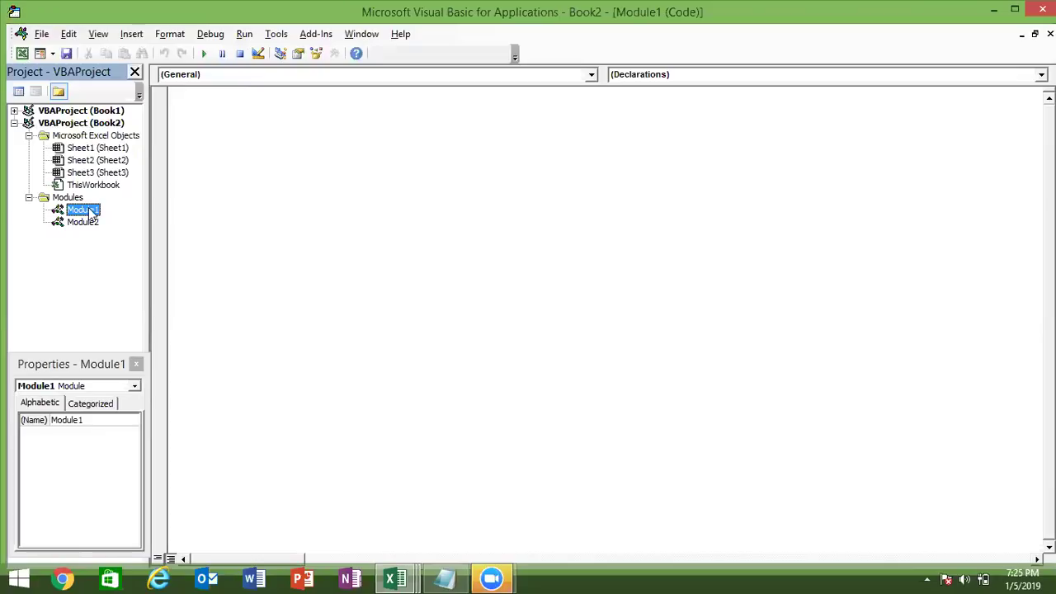
# Change Module1's (Name) property to Test and open the Test module's code.
pyautogui.click(96, 424)
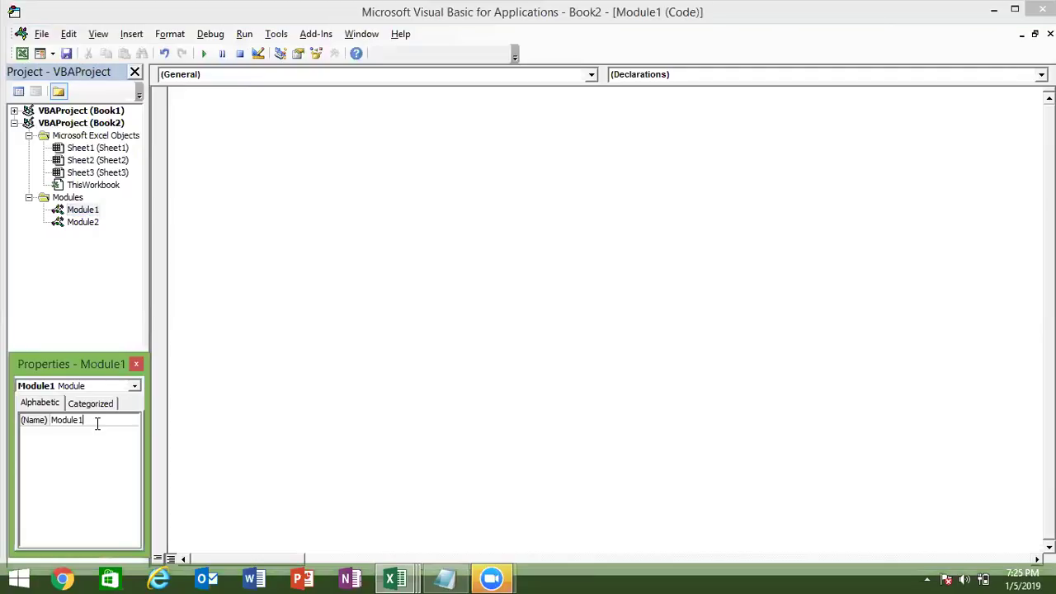
pyautogui.press('BackSpace')
pyautogui.press('BackSpace')
pyautogui.press('BackSpace')
pyautogui.press('BackSpace')
pyautogui.press('BackSpace')
pyautogui.press('BackSpace')
pyautogui.write('Ts')
pyautogui.press('BackSpace')
pyautogui.write('est')
pyautogui.press('Return')
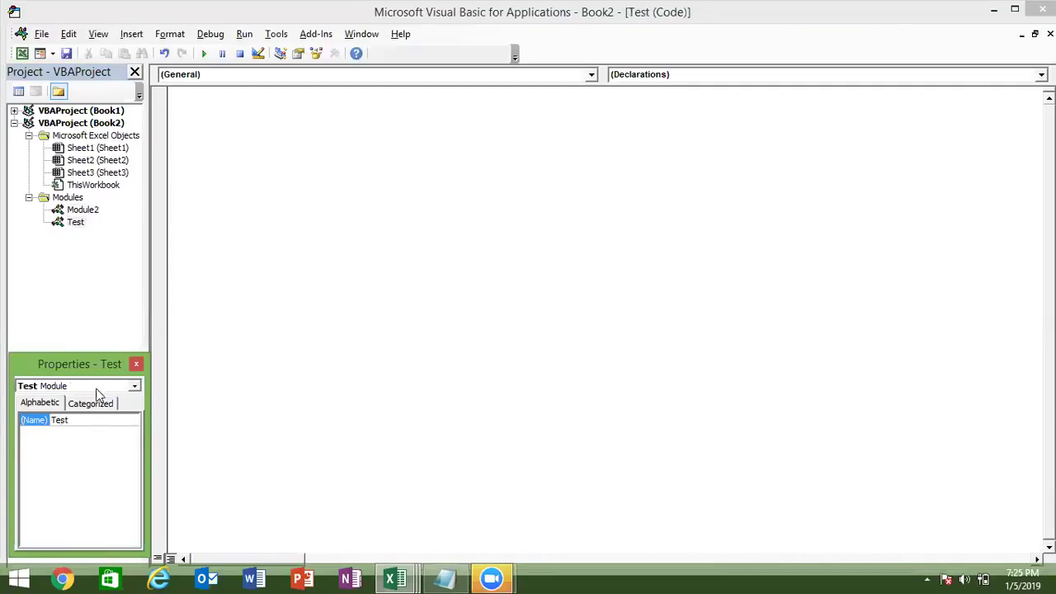
pyautogui.doubleClick(76, 222)
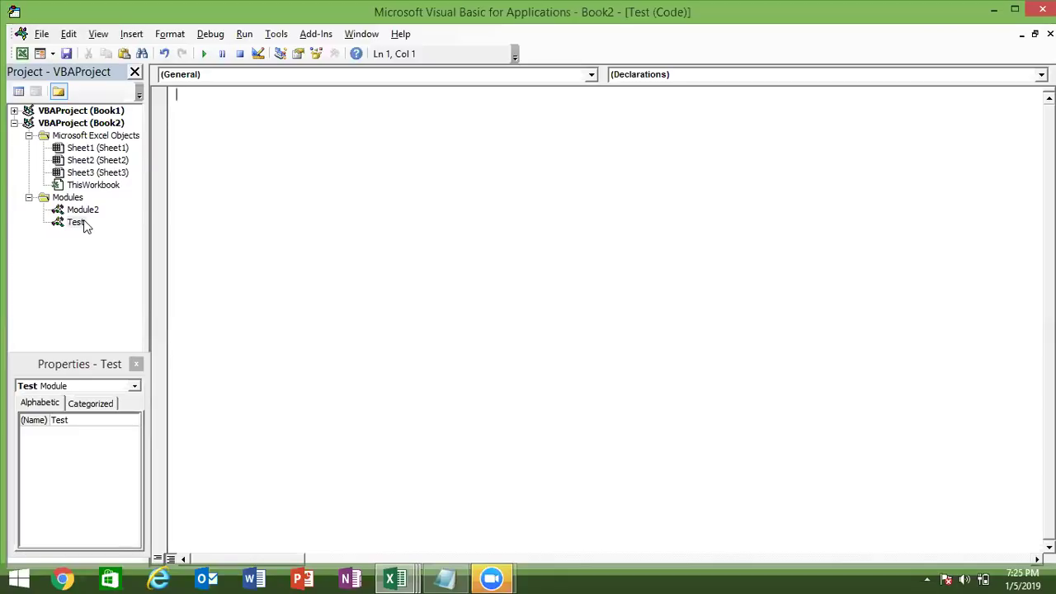
# Declare an empty Public Sub rr() procedure in the Test module.
pyautogui.write('sub rr')
pyautogui.press('BackSpace')
pyautogui.press('BackSpace')
pyautogui.press('BackSpace')
pyautogui.press('BackSpace')
pyautogui.press('BackSpace')
pyautogui.write('pu')
pyautogui.write('blic sub rr()')
pyautogui.press('Return')
pyautogui.press('Down')
pyautogui.press('Down')
pyautogui.press('Down')
pyautogui.press('Down')
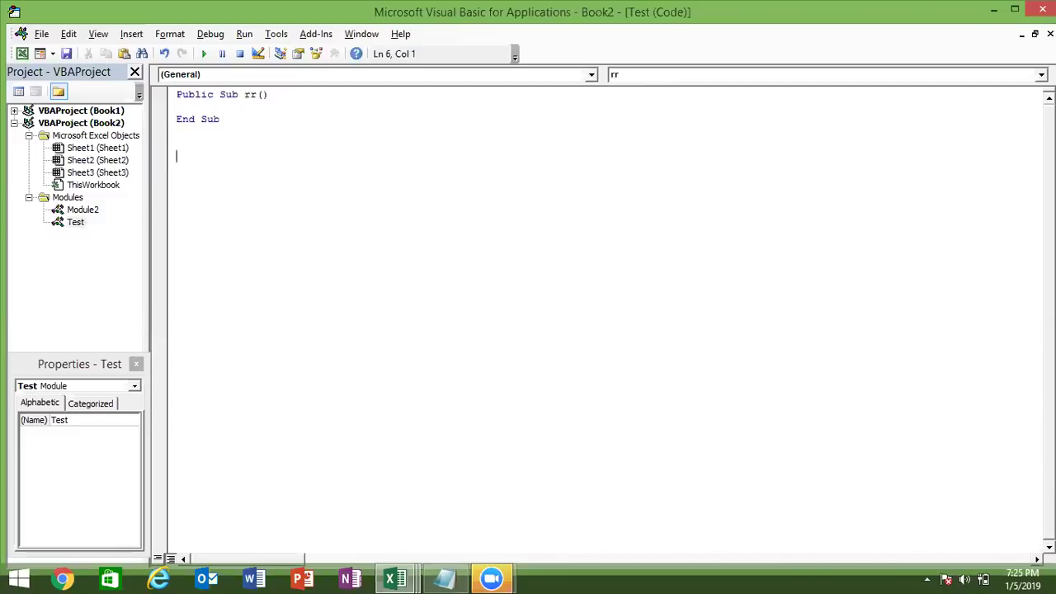
# Add a new procedure named udf below rr using Insert > Procedure.
pyautogui.click(130, 36)
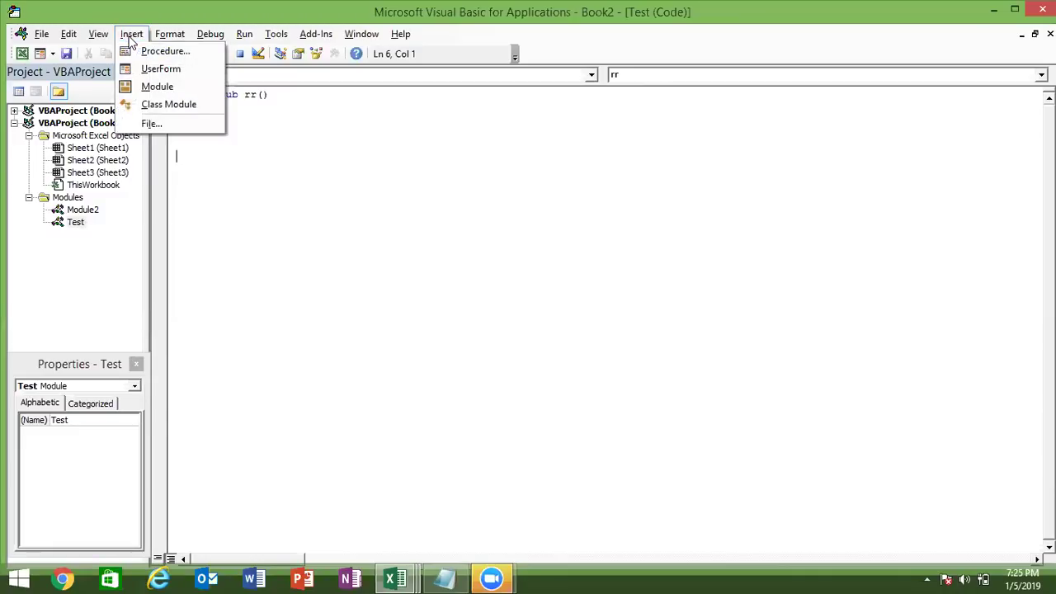
pyautogui.click(132, 52)
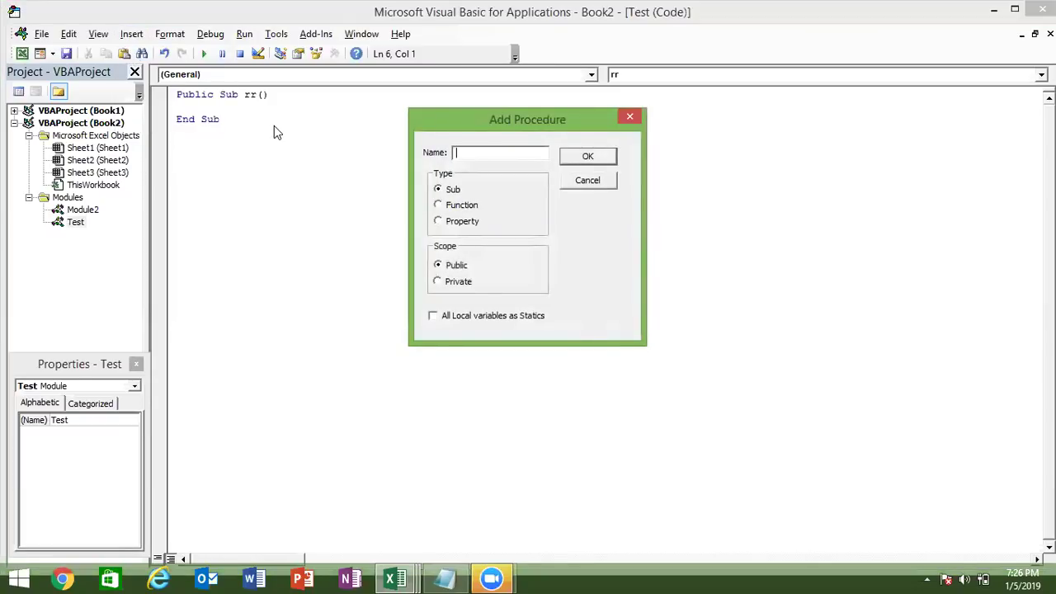
pyautogui.write('udf')
pyautogui.click(601, 161)
pyautogui.click(310, 253)
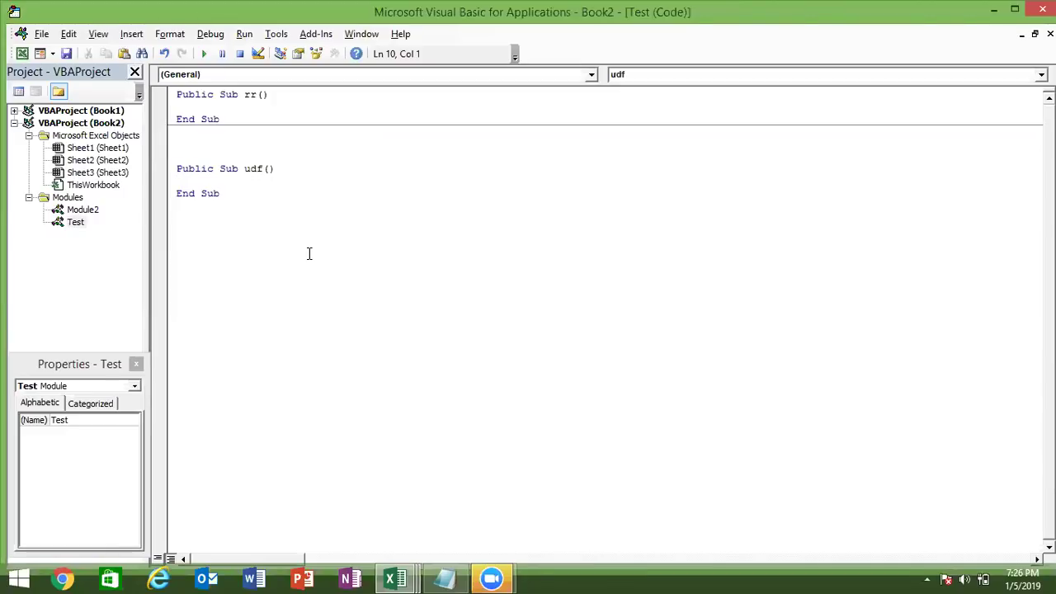
# Add Sub test_today(), replacing the space in the name with an underscore after the compile error.
pyautogui.press('Return')
pyautogui.press('Return')
pyautogui.write('sub ')
pyautogui.write('test today()')
pyautogui.click(308, 261)
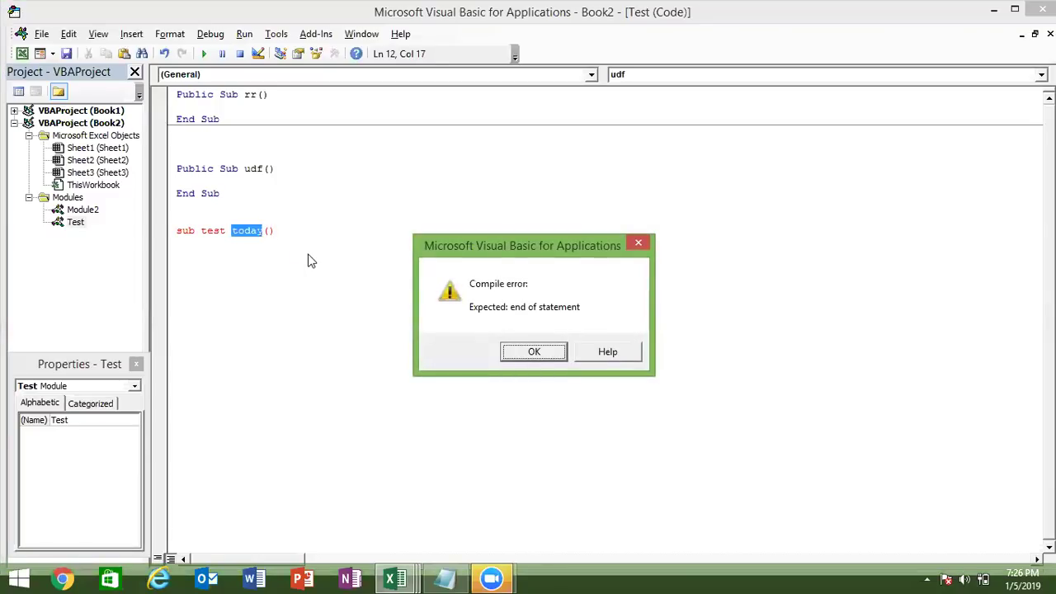
pyautogui.press('Return')
pyautogui.press('Left')
pyautogui.hotkey('shift', 'Left')
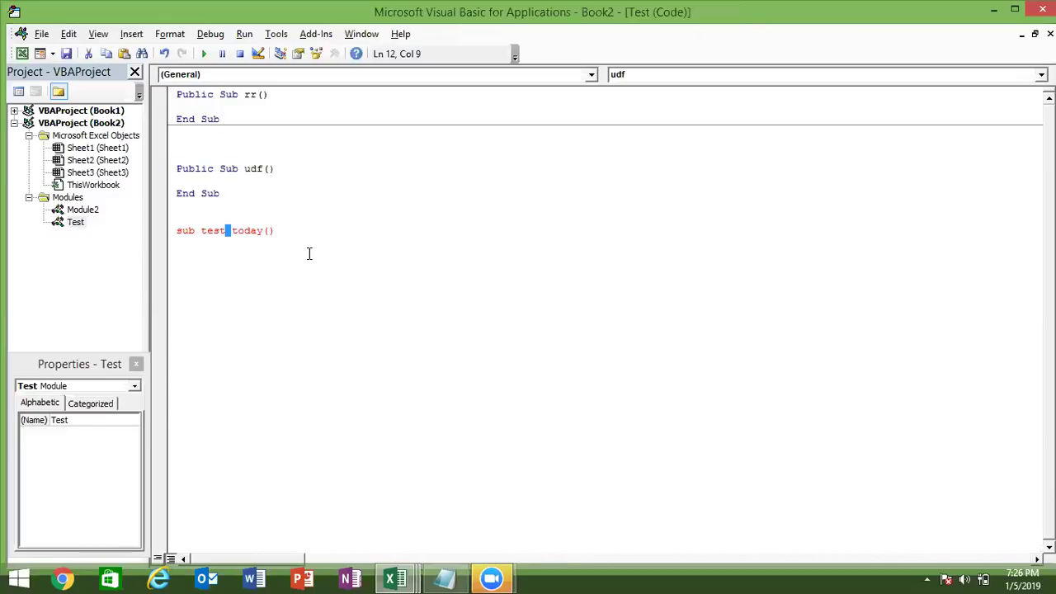
pyautogui.write('_')
pyautogui.press('Return')
pyautogui.press('Return')
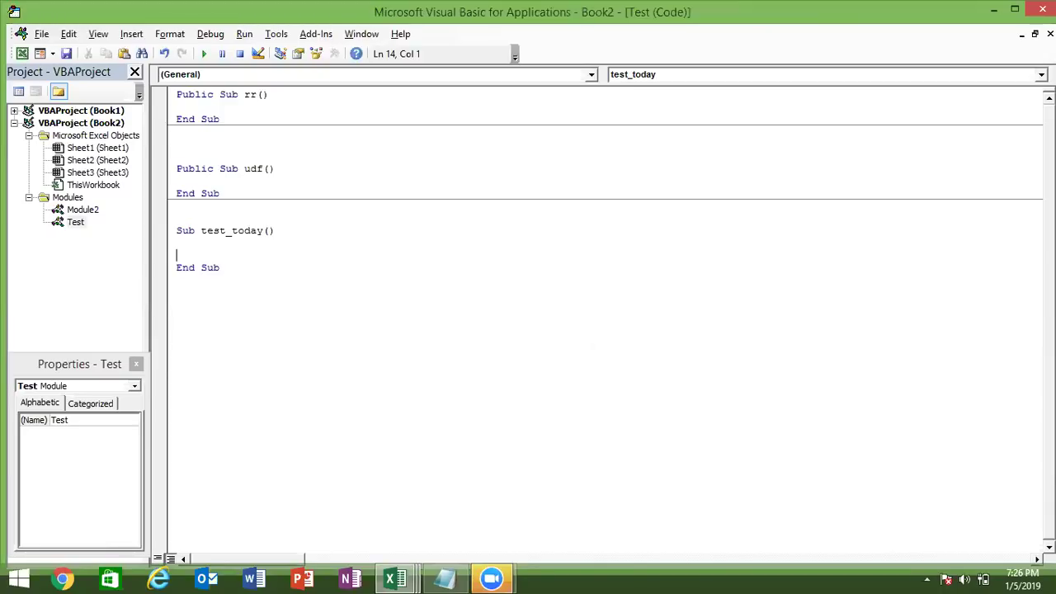
# Add an empty Sub raj1() below test_today, select its name, and bring up the Excel windows.
pyautogui.press('Down')
pyautogui.press('Down')
pyautogui.press('Down')
pyautogui.write('sub rj')
pyautogui.press('BackSpace')
pyautogui.write('aj1(')
pyautogui.press('BackSpace')
pyautogui.write('()')
pyautogui.press('Return')
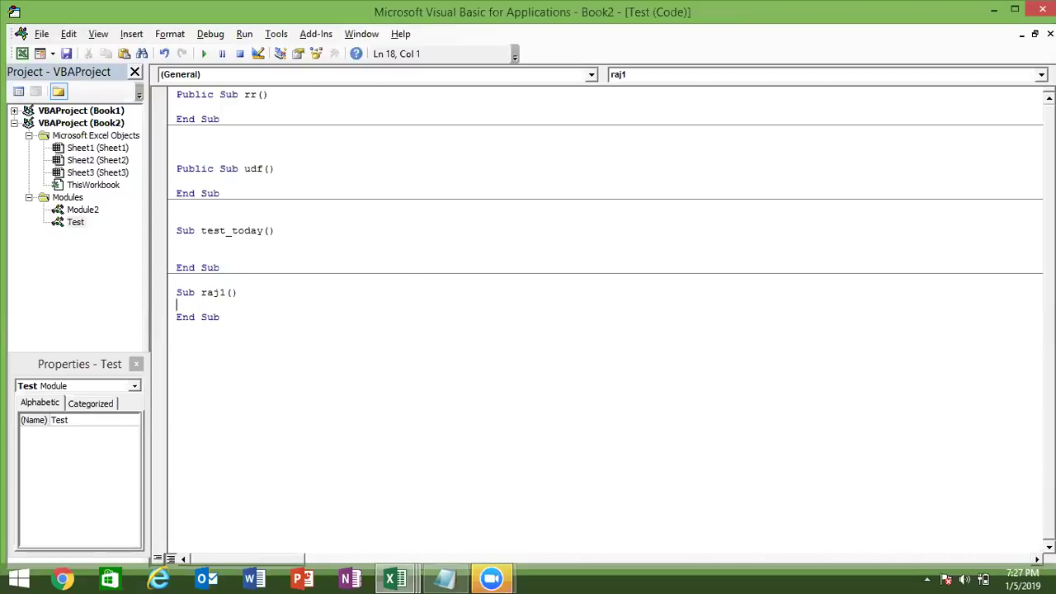
pyautogui.doubleClick(210, 293)
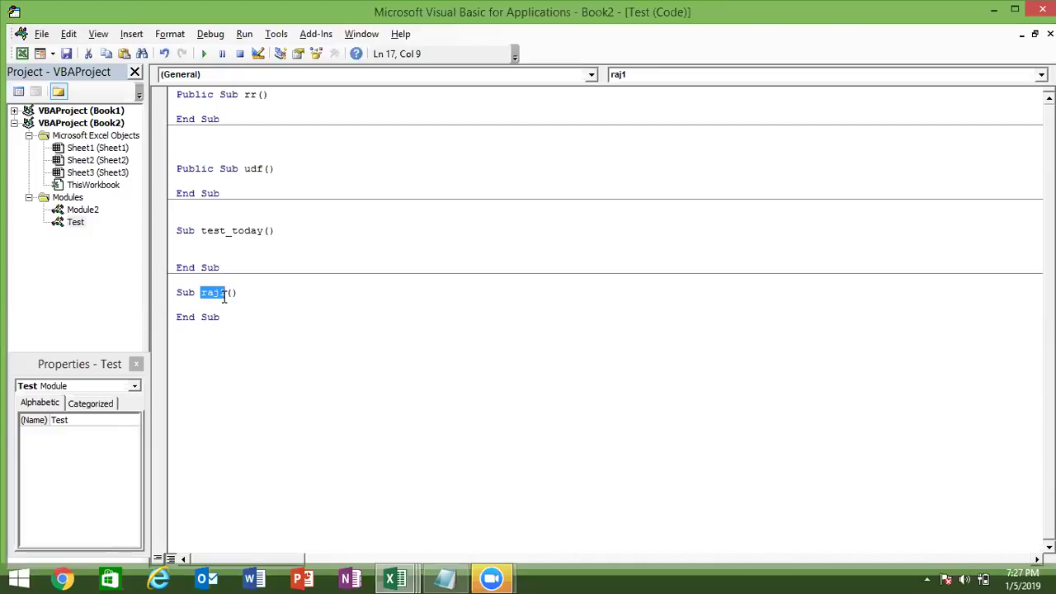
pyautogui.click(403, 578)
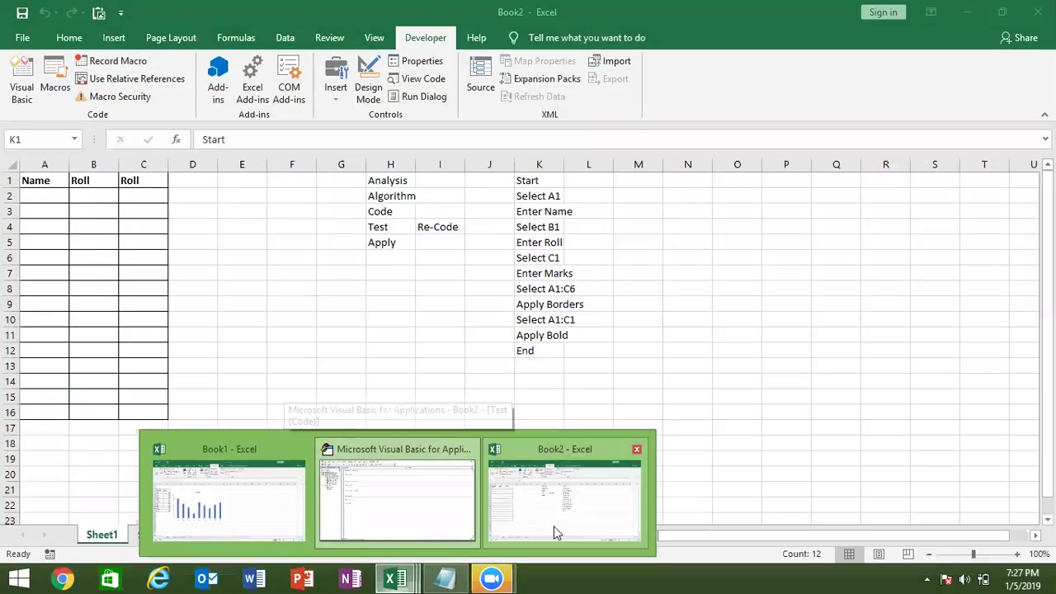
# In Book2, pick raj1 in the Macros list and reveal it references cell RAJ1.
pyautogui.click(554, 526)
pyautogui.click(51, 98)
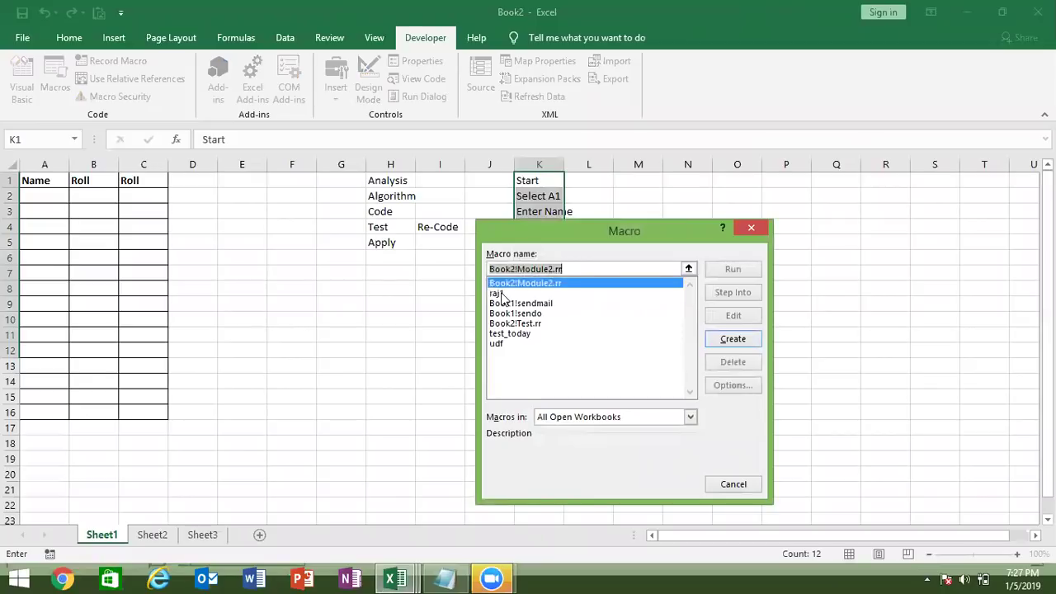
pyautogui.click(500, 294)
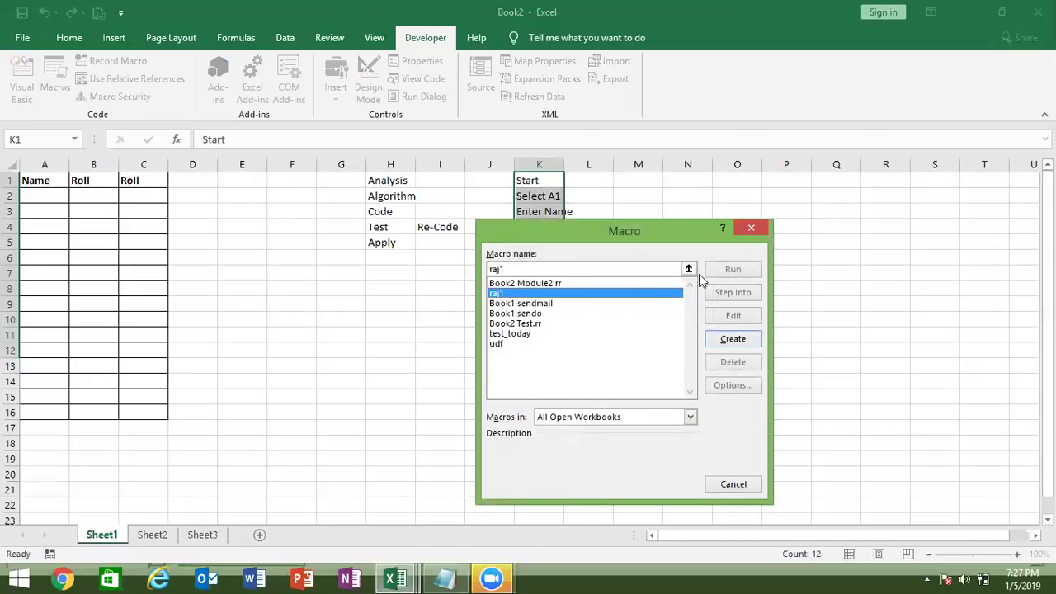
pyautogui.click(556, 312)
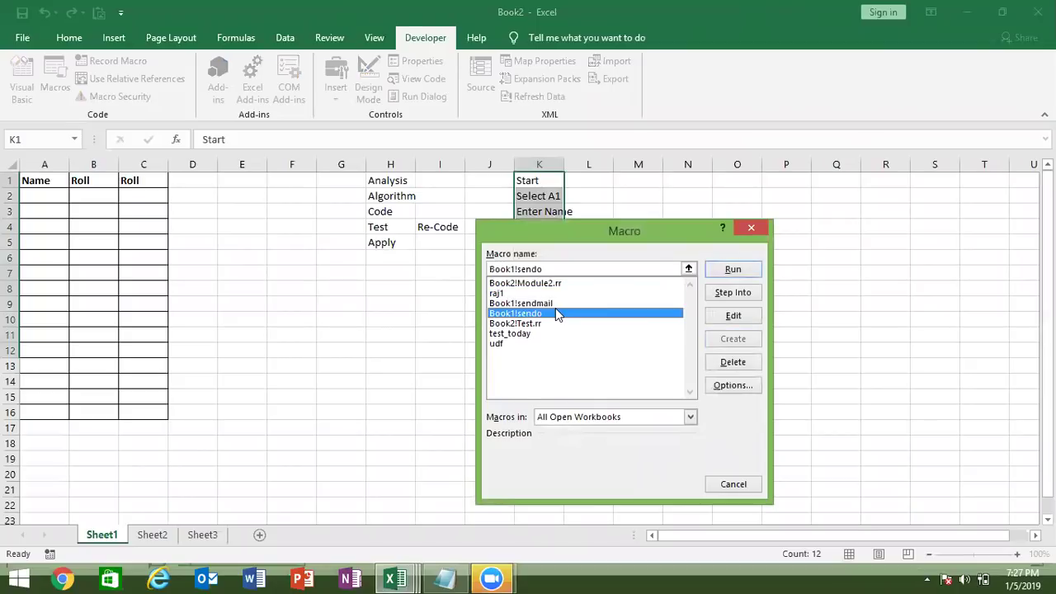
pyautogui.click(551, 294)
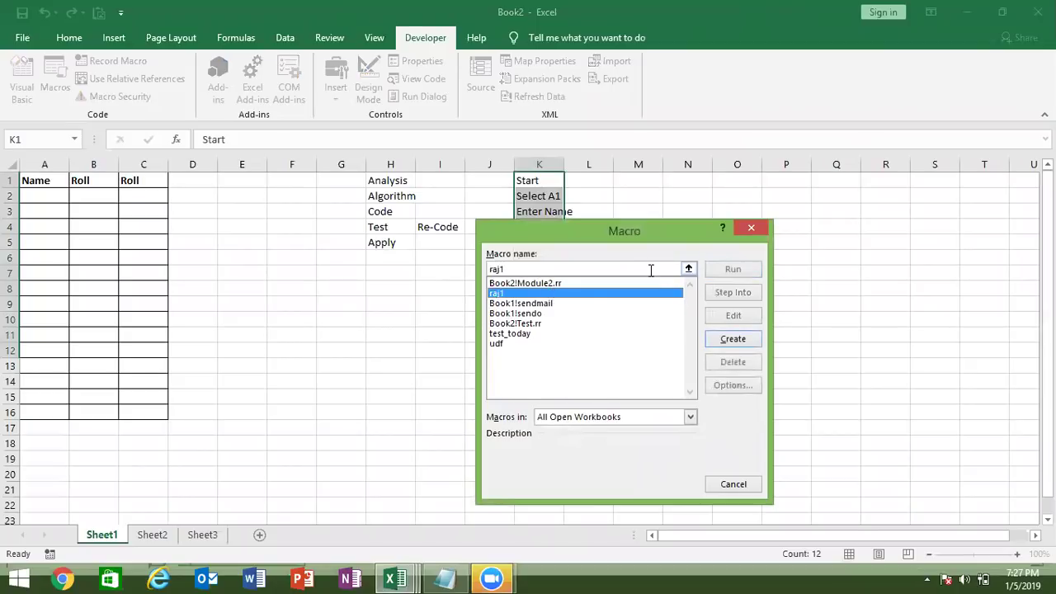
pyautogui.click(683, 271)
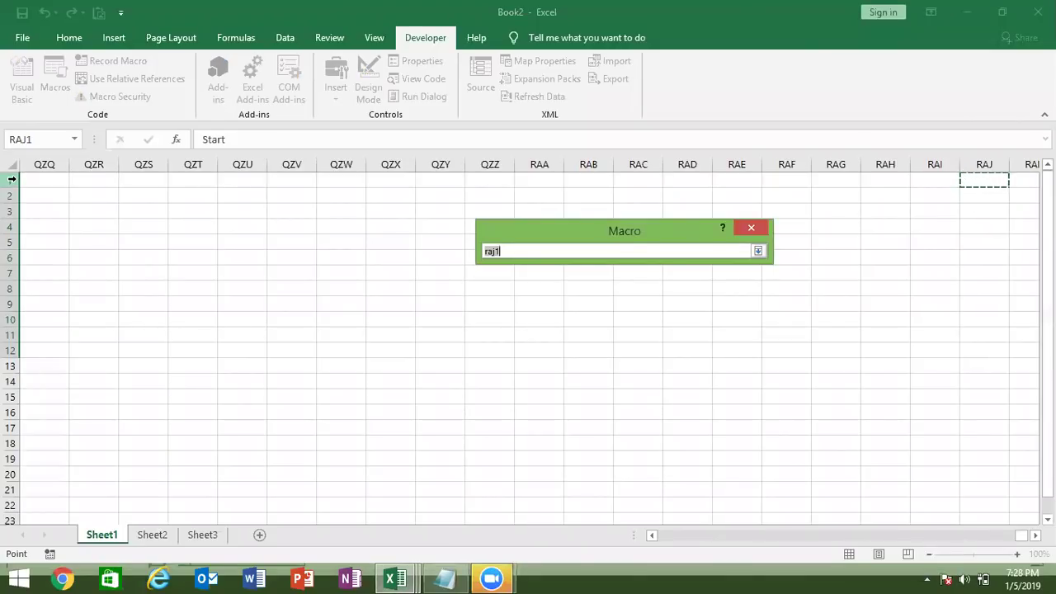
# Close the Macro dialog and select cells RAJ2 and RAJ1.
pyautogui.press('Return')
pyautogui.press('Escape')
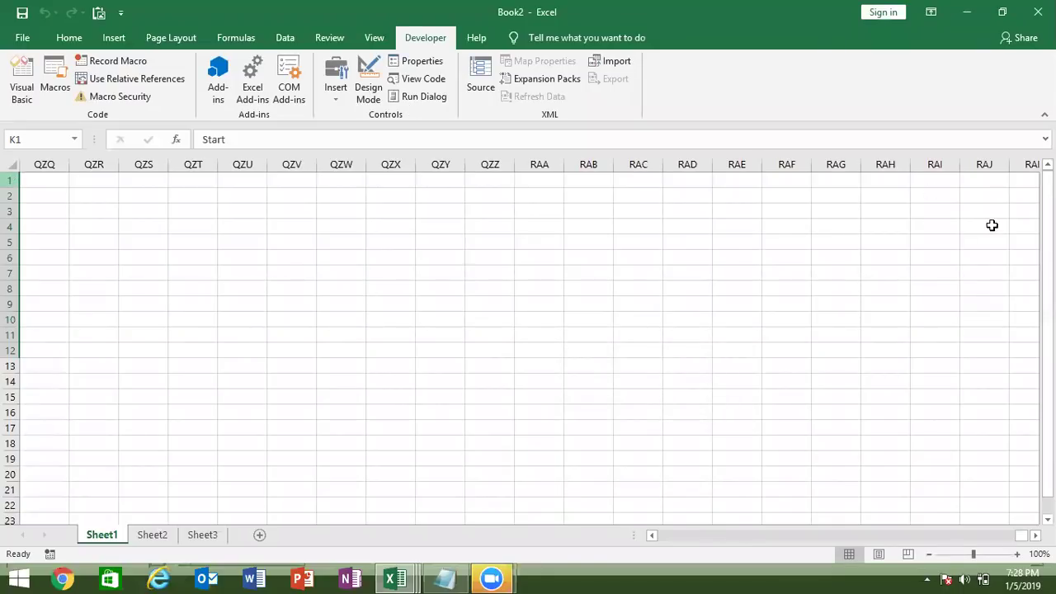
pyautogui.click(988, 192)
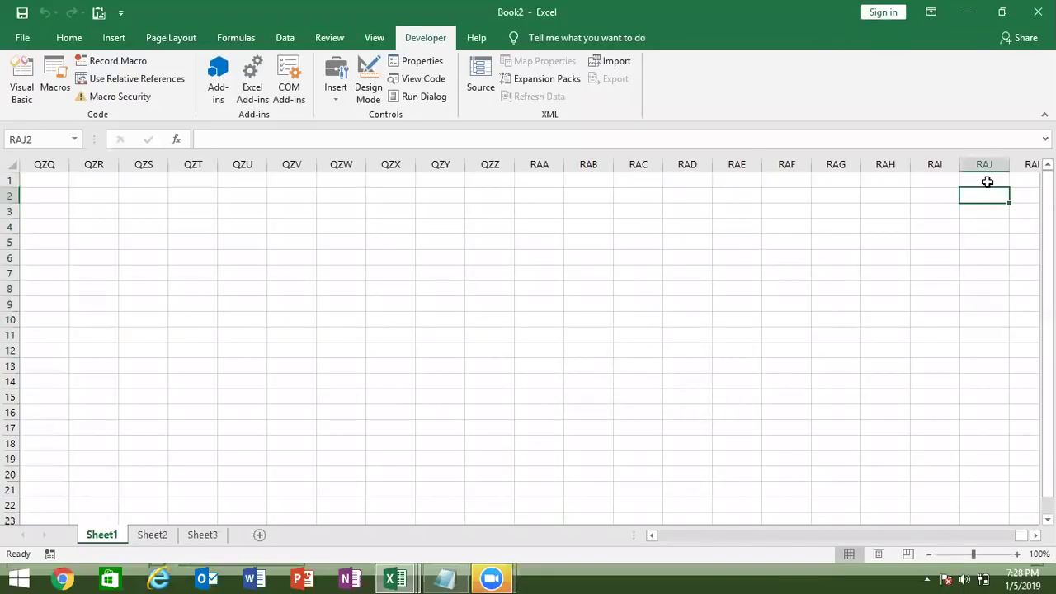
pyautogui.click(988, 182)
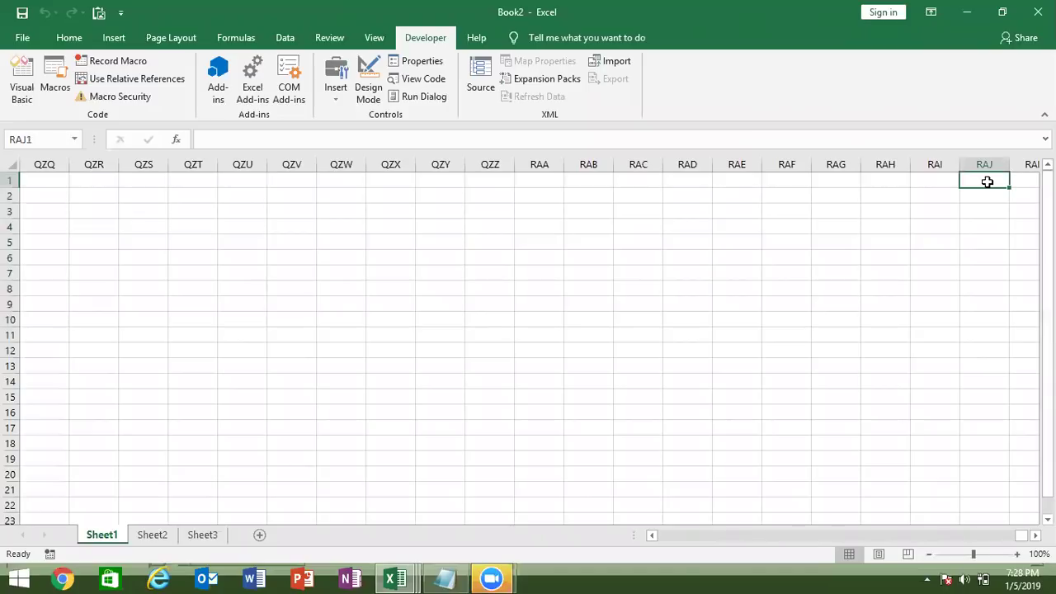
# Jump to XFD1, the sheet's last row, then back to A1 with Ctrl shortcuts.
pyautogui.click(39, 138)
pyautogui.press('Escape')
pyautogui.hotkey('ctrl', 'Right')
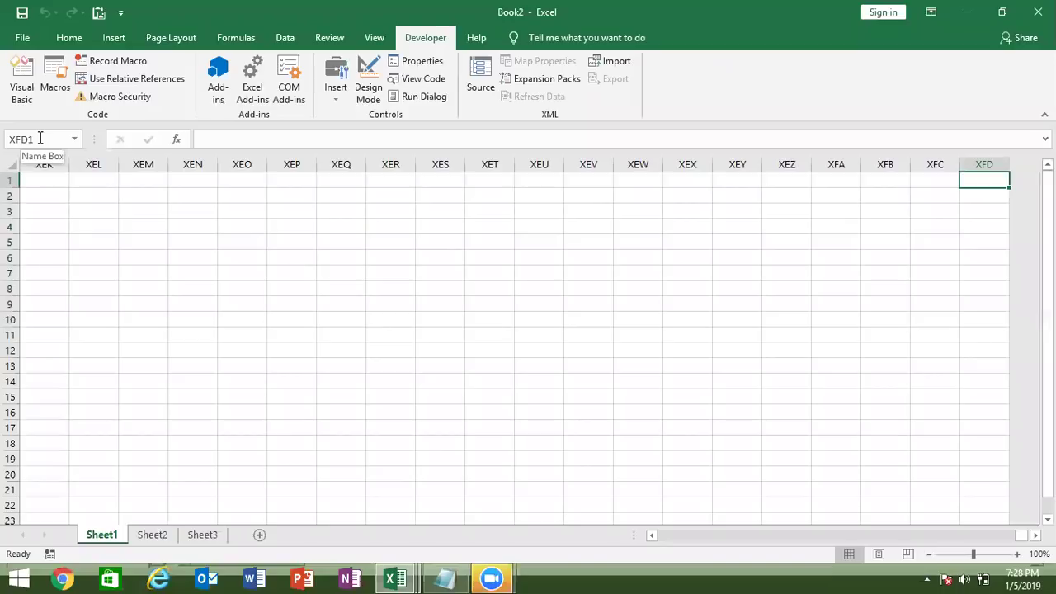
pyautogui.hotkey('ctrl', 'Down')
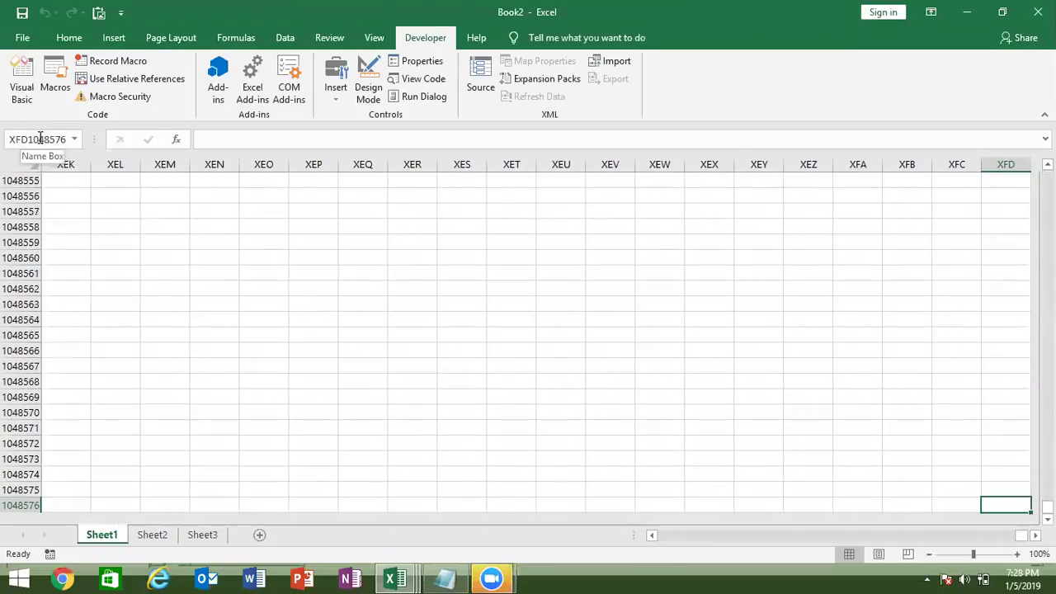
pyautogui.hotkey('ctrl', 'Up')
pyautogui.hotkey('ctrl', 'Home')
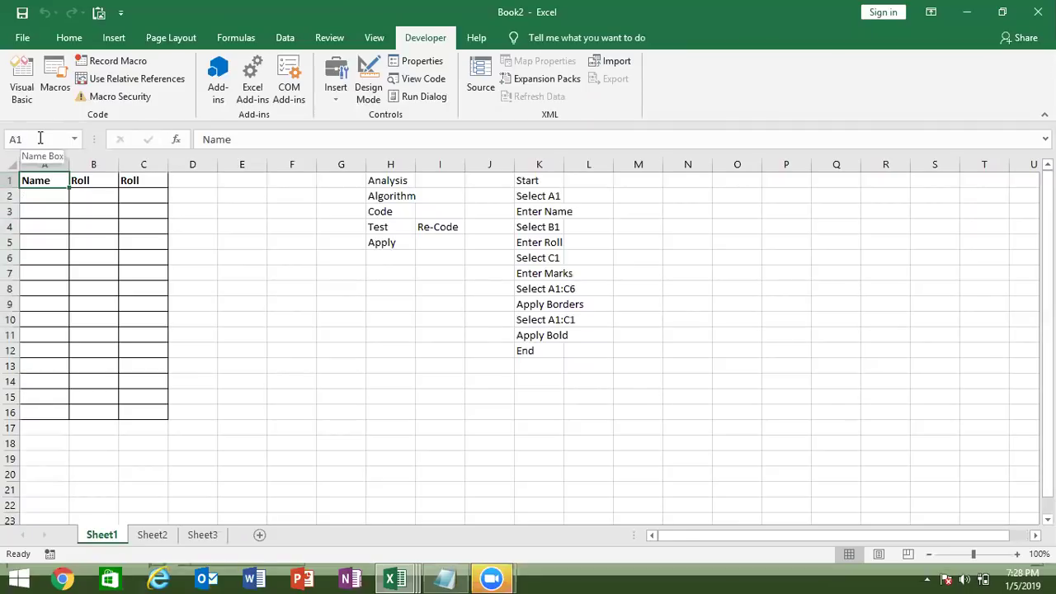
# Back in the VBA editor, open Module2's rr macro and highlight its Selection and Range keywords.
pyautogui.hotkey('alt', 'F11')
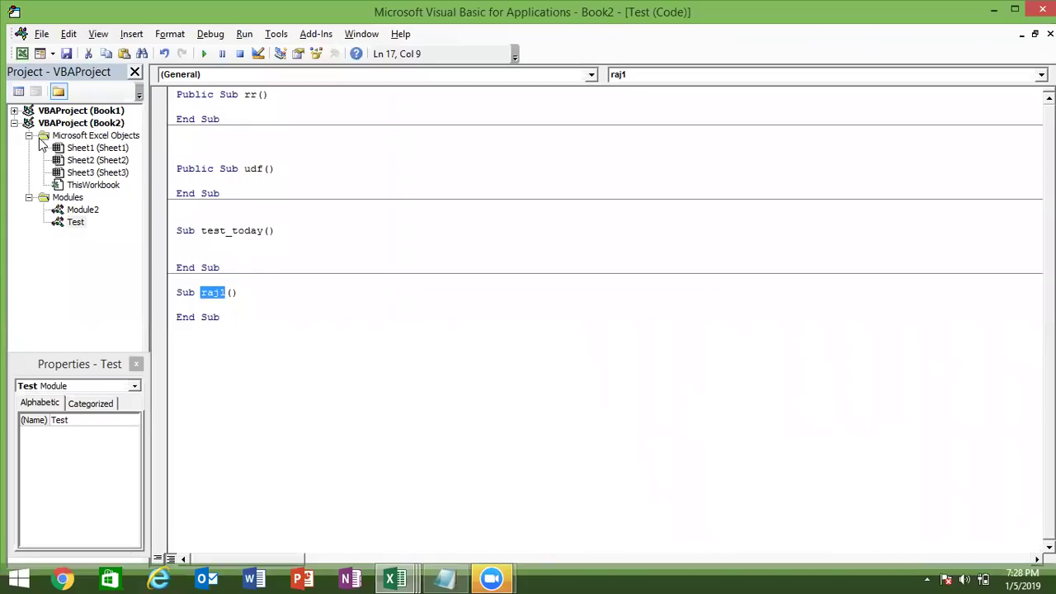
pyautogui.doubleClick(94, 211)
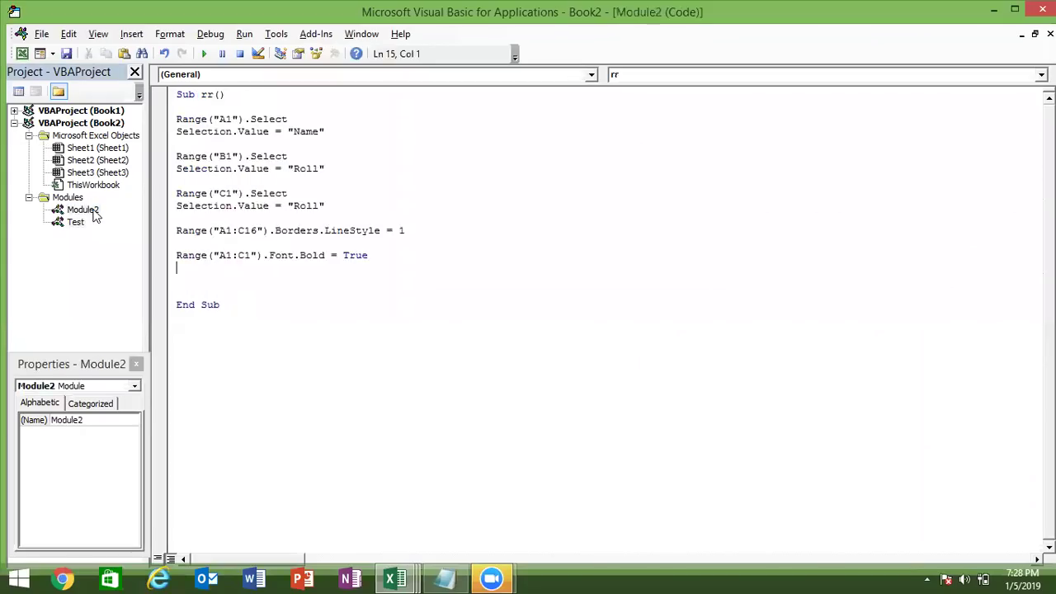
pyautogui.click(190, 130)
pyautogui.doubleClick(195, 134)
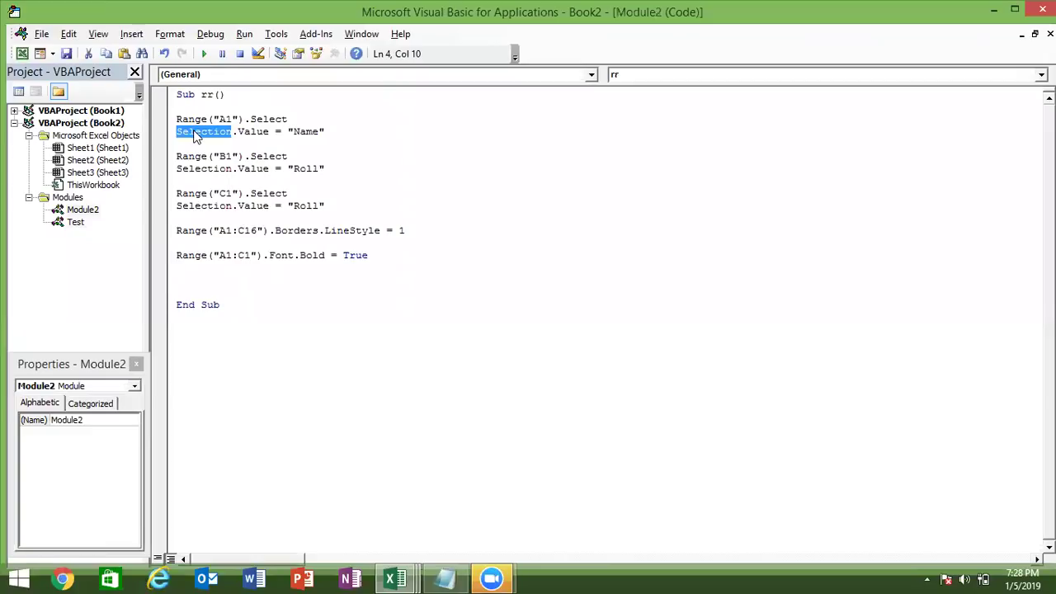
pyautogui.doubleClick(192, 121)
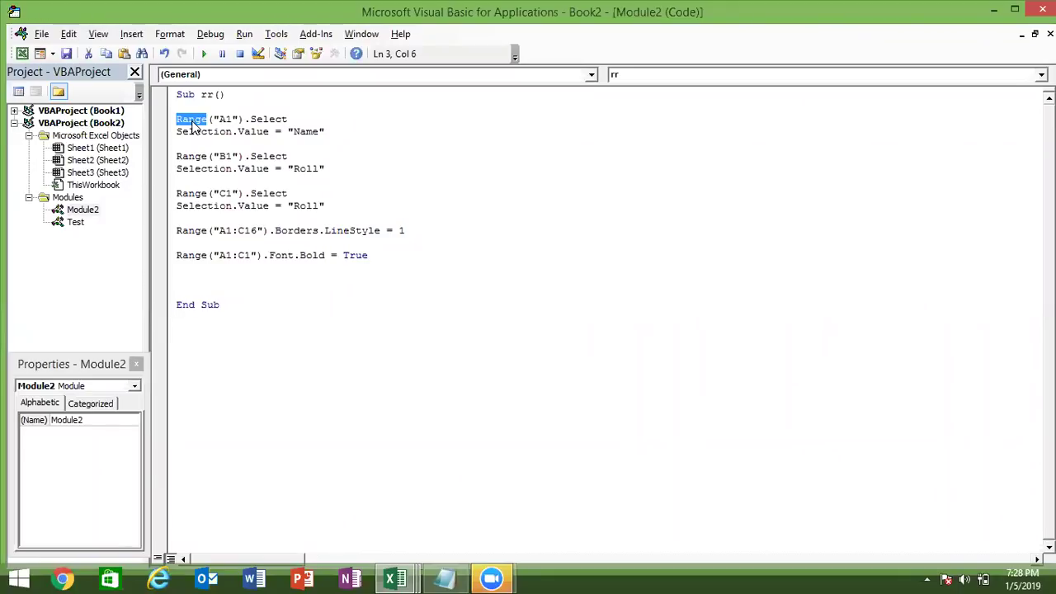
pyautogui.click(79, 224)
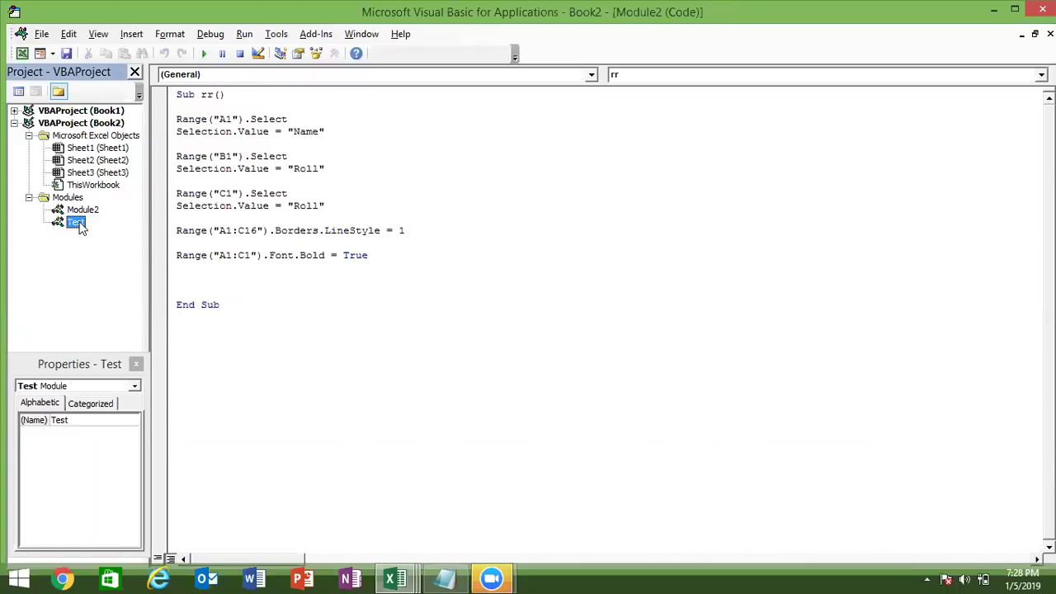
# Open the Test module and start an 'application' line inside the empty Sub rr.
pyautogui.doubleClick(77, 224)
pyautogui.click(194, 105)
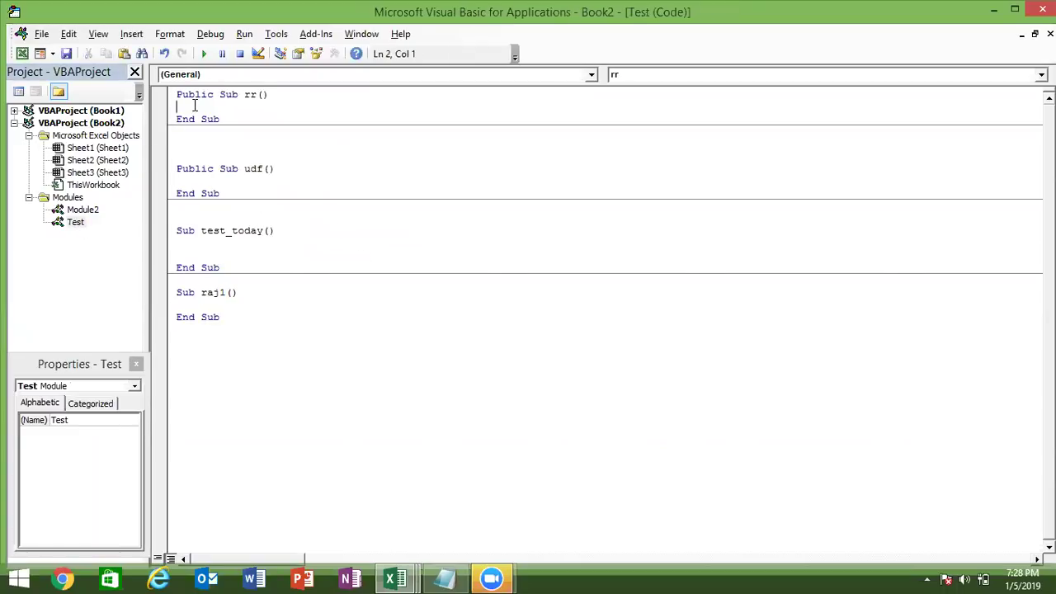
pyautogui.press('Return')
pyautogui.press('Return')
pyautogui.press('Up')
pyautogui.press('Up')
pyautogui.write('appl')
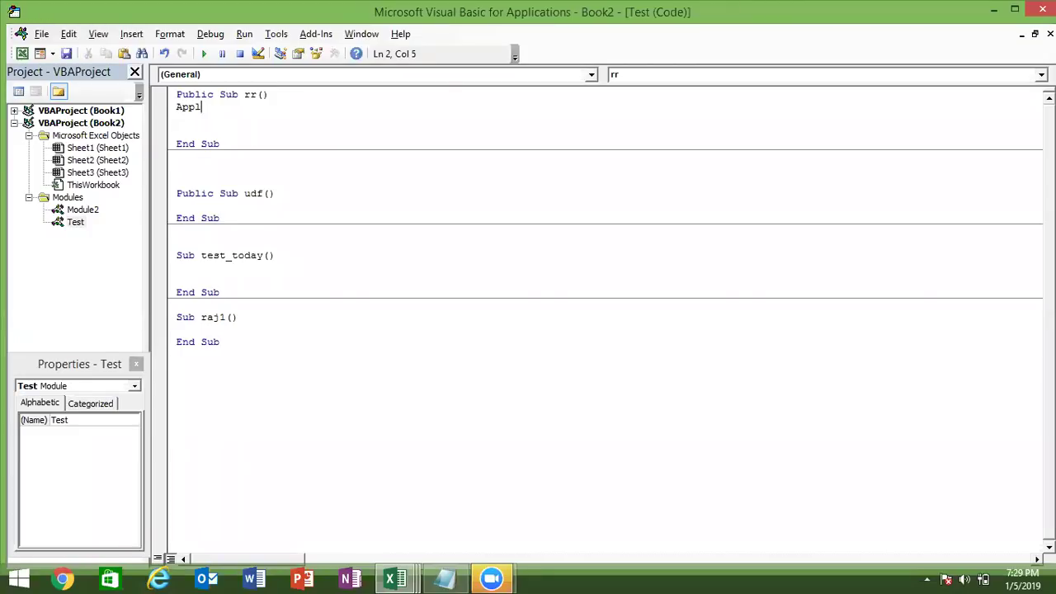
pyautogui.write('ication')
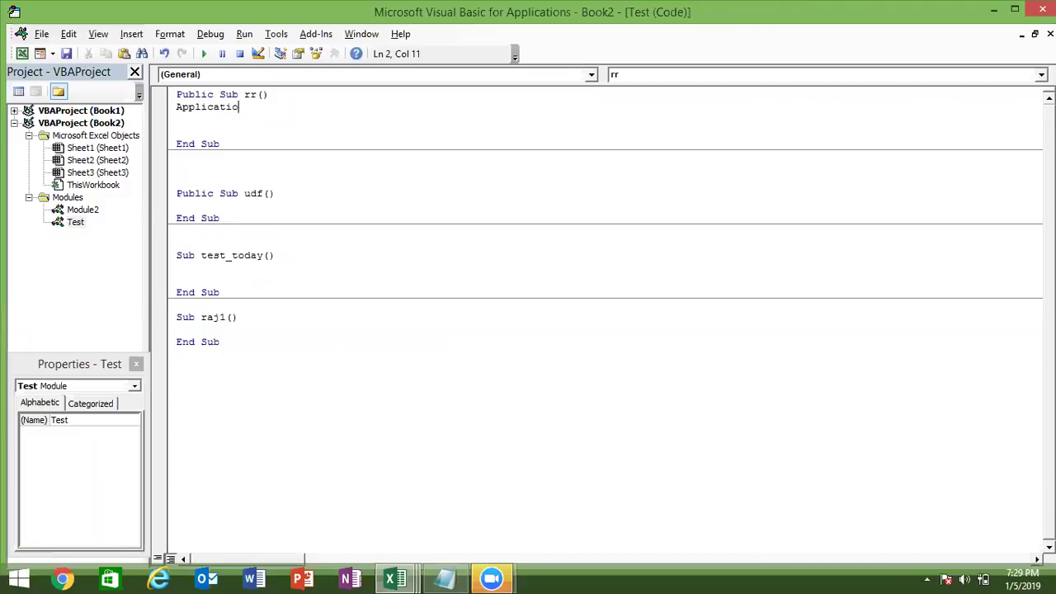
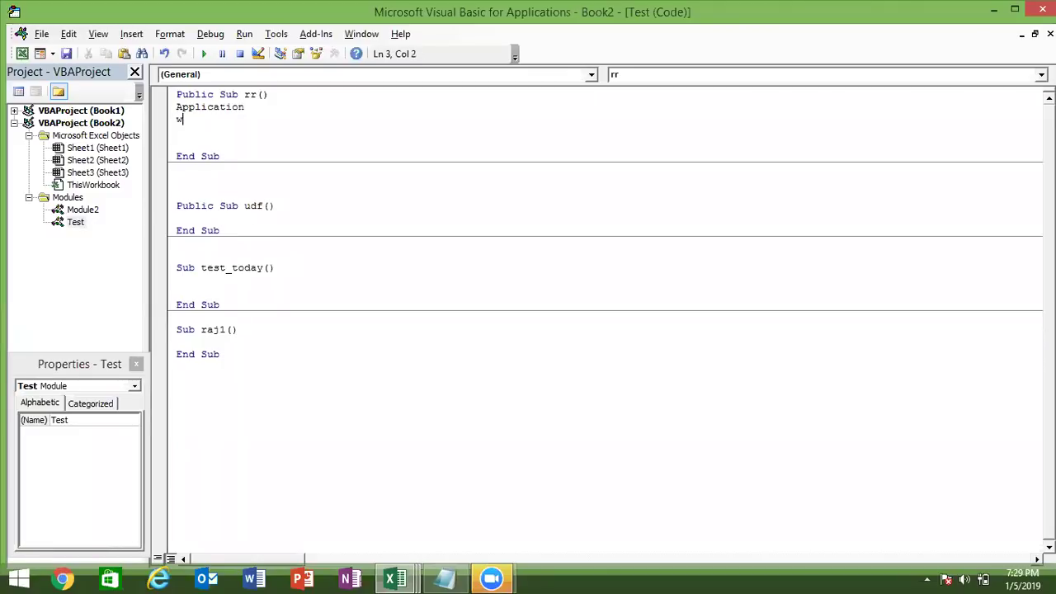
# In the rr sub, add Workbooks, Sheets and Range as separate lines below Application.
pyautogui.write('orkboo')
pyautogui.write('ks')
pyautogui.press('Return')
pyautogui.write('sheet')
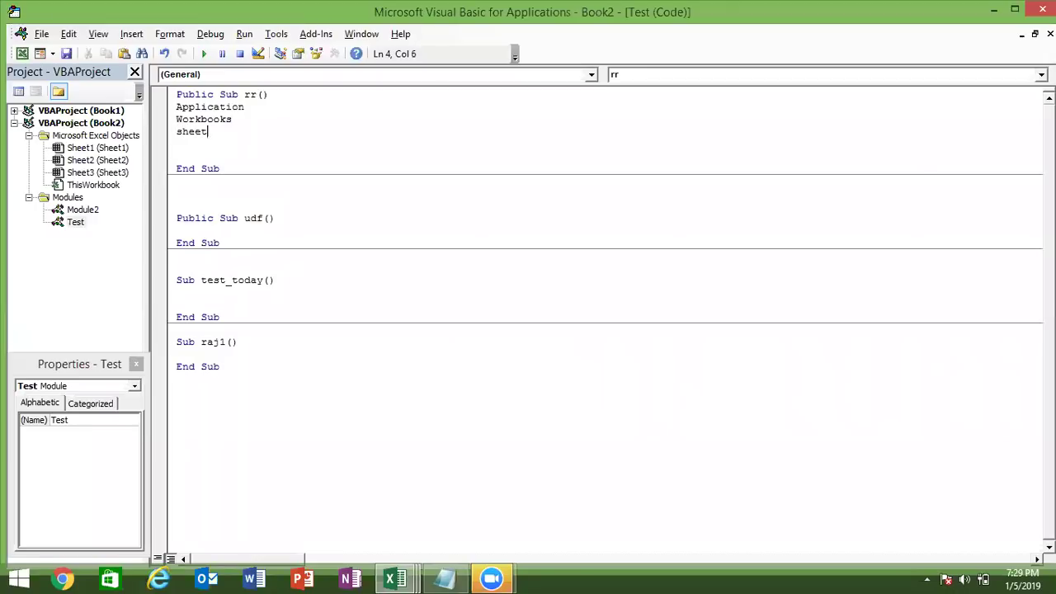
pyautogui.write('s')
pyautogui.press('Return')
pyautogui.write('range')
pyautogui.press('Return')
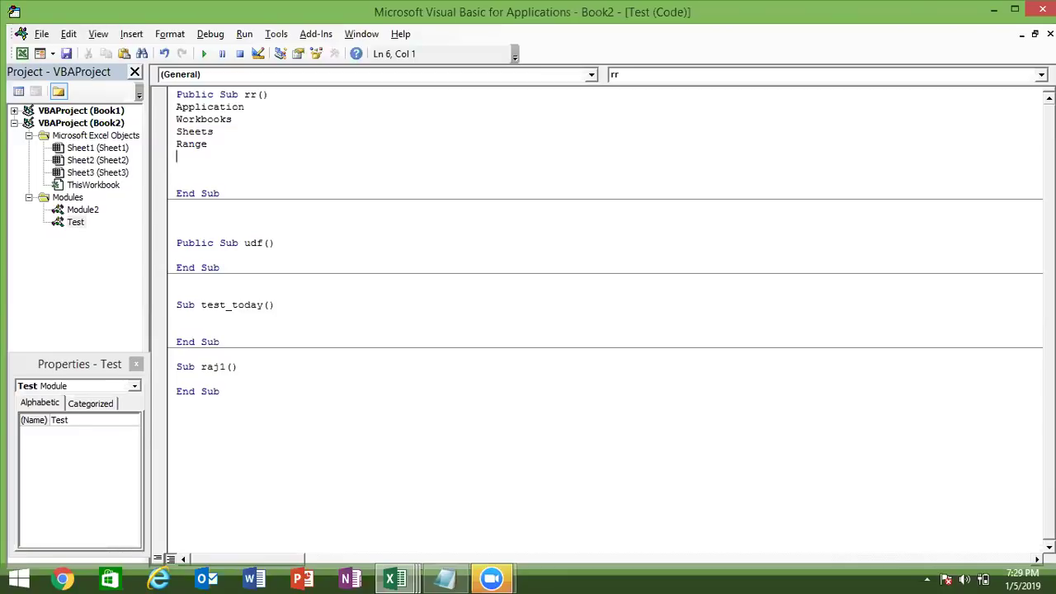
# Append activework to the Workbooks line and actveworksheet to the Sheets line.
pyautogui.click(240, 119)
pyautogui.write('activework')
pyautogui.click(234, 120)
pyautogui.click(231, 133)
pyautogui.write('actveworksheet')
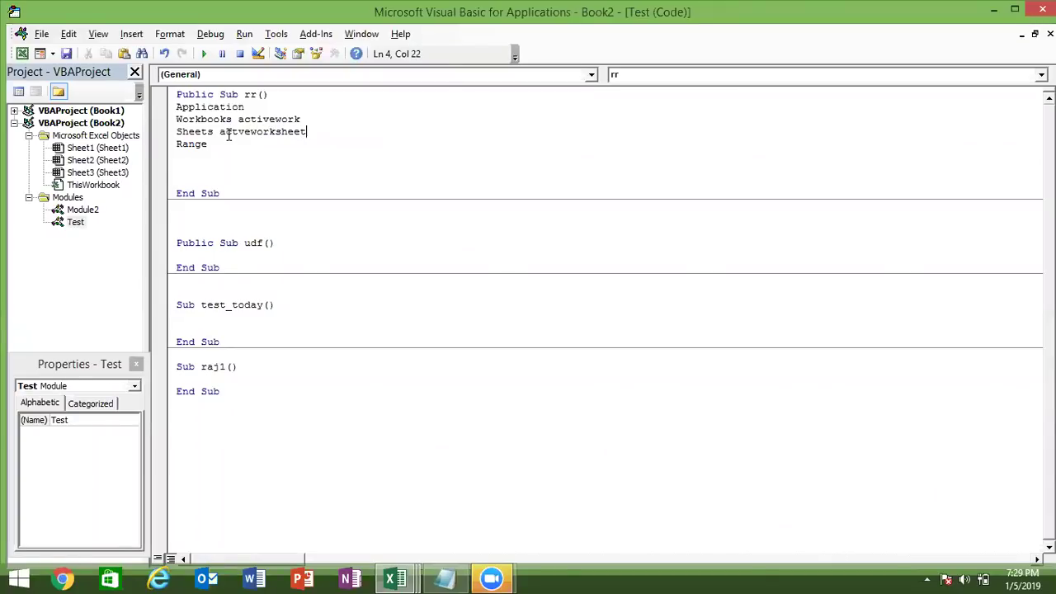
# Append 'cells activecell selection' to the Range line, triggering the 'Expected: end of statement' error.
pyautogui.doubleClick(195, 145)
pyautogui.hotkey('ctrl', 'z')
pyautogui.click(225, 149)
pyautogui.write('cells ')
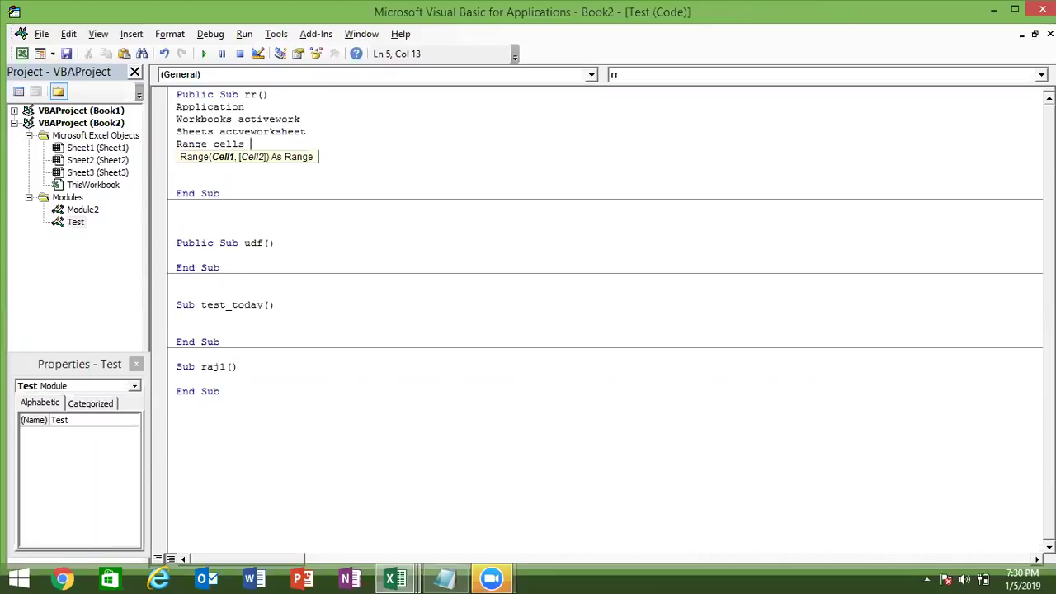
pyautogui.write('activecell selectio')
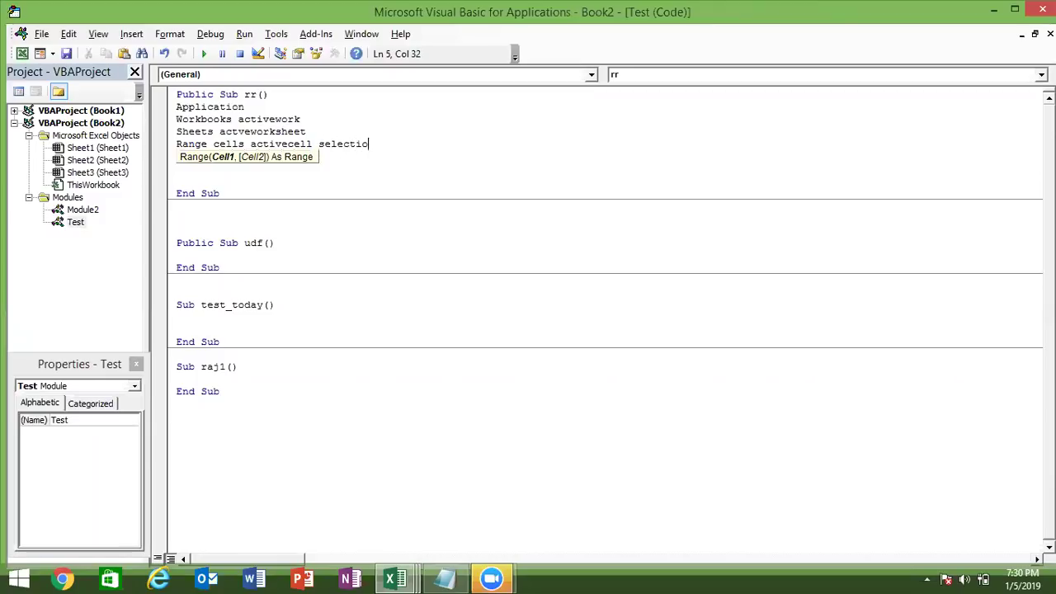
pyautogui.write('n')
pyautogui.click(229, 188)
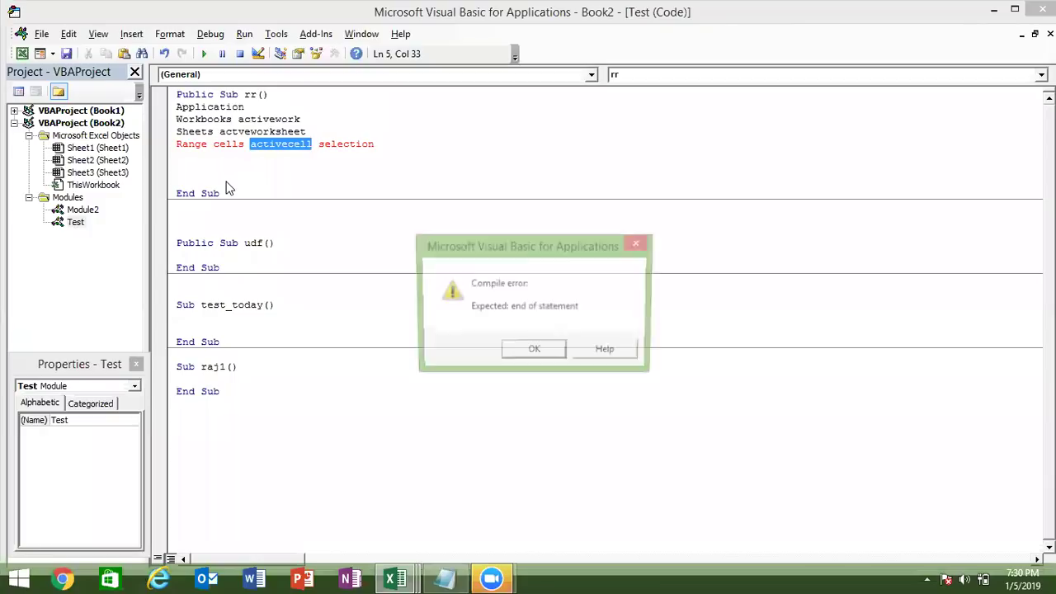
# Dismiss the compile error, review the Workbooks and Sheets words, then return to Excel.
pyautogui.click(533, 350)
pyautogui.click(347, 235)
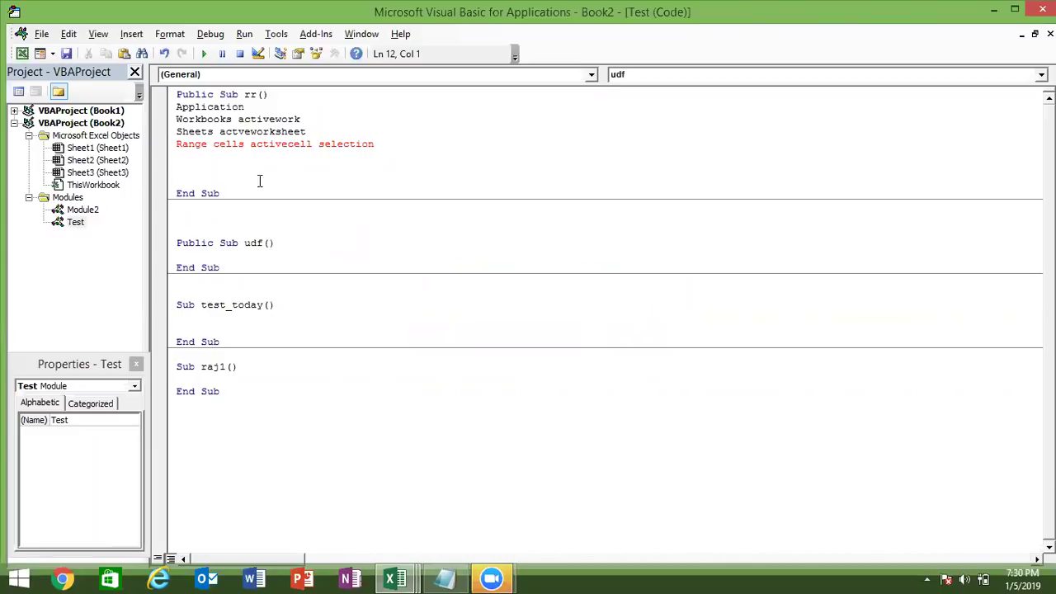
pyautogui.click(208, 119)
pyautogui.doubleClick(208, 118)
pyautogui.doubleClick(251, 134)
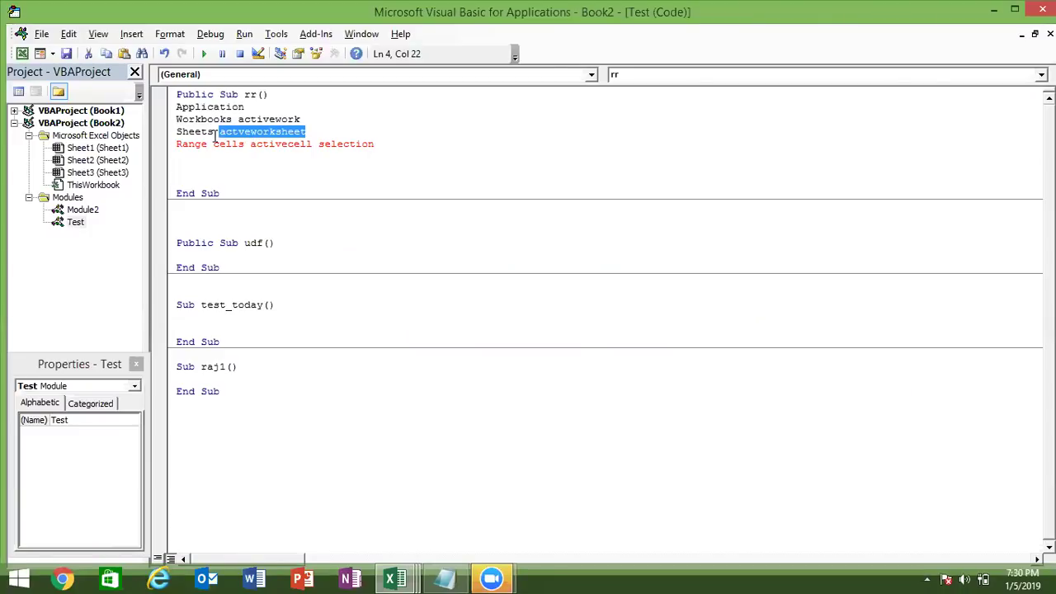
pyautogui.doubleClick(185, 134)
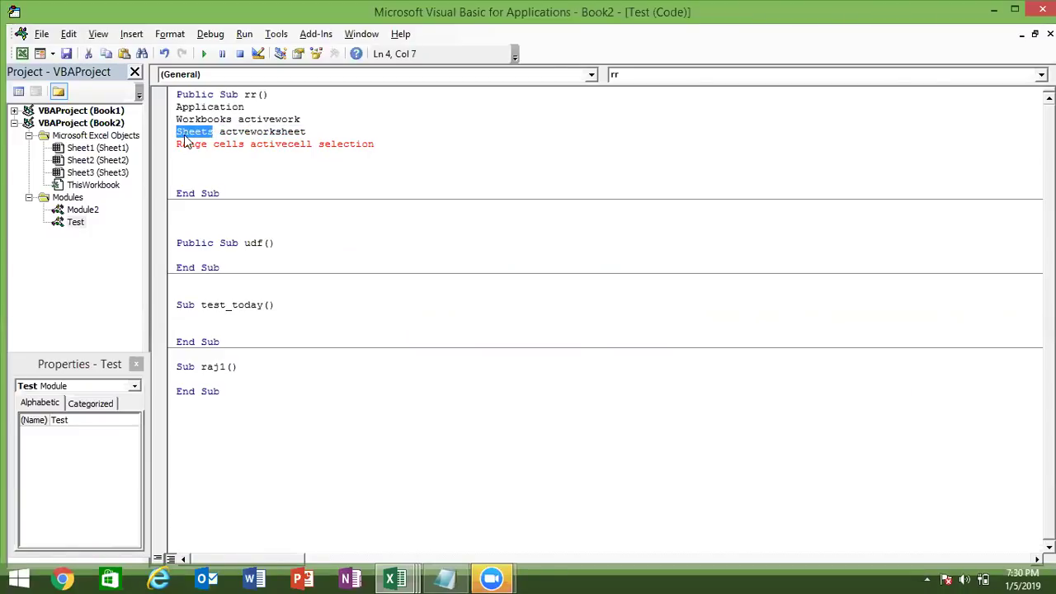
pyautogui.click(183, 157)
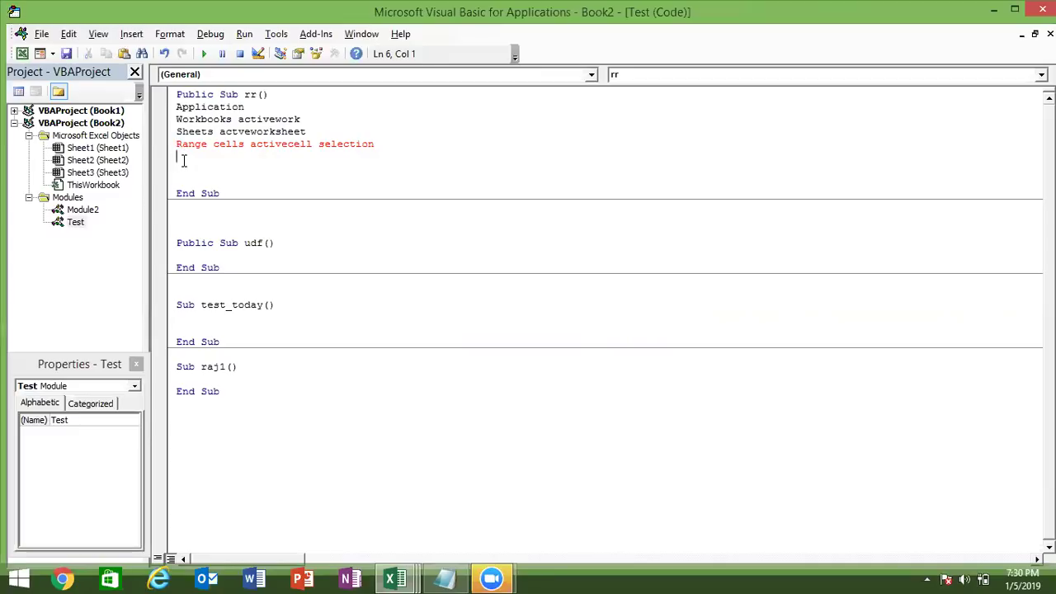
pyautogui.hotkey('alt', 'F11')
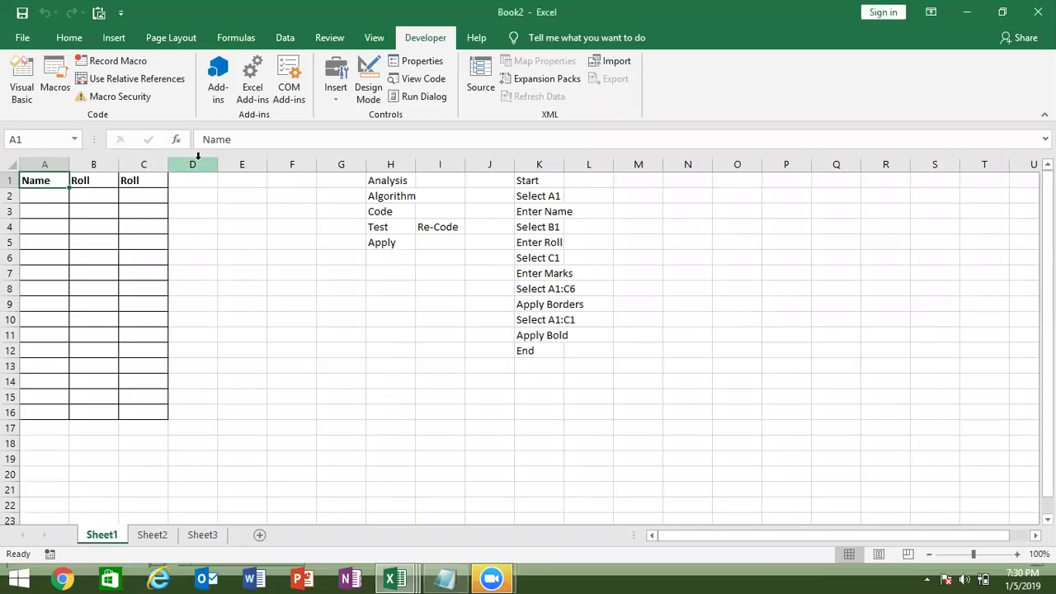
# Enter 'start' in cell M1 and dismiss the Ambiguous name error.
pyautogui.click(647, 205)
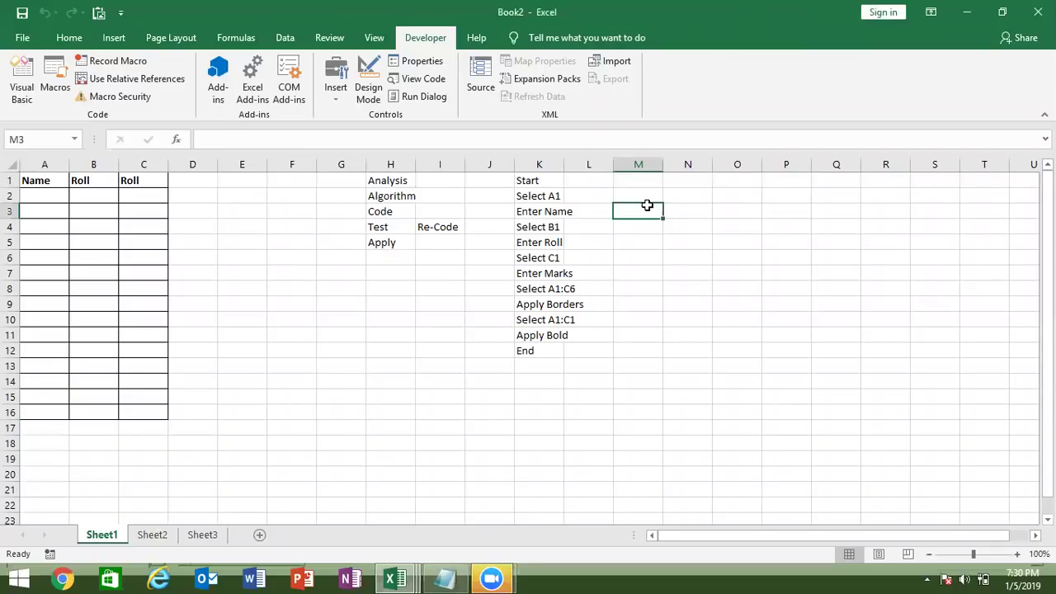
pyautogui.press('Up')
pyautogui.press('Up')
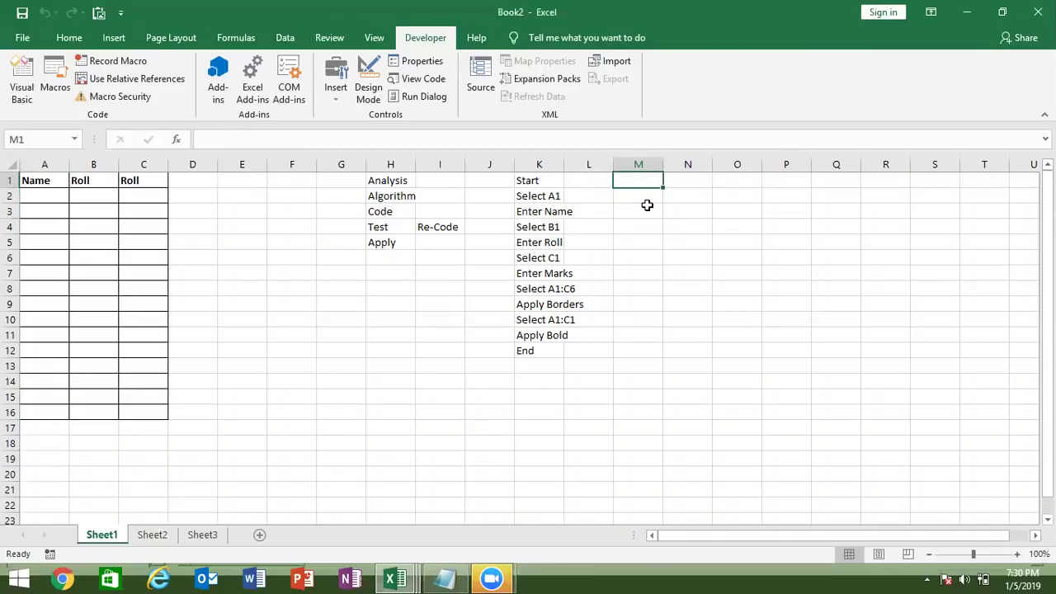
pyautogui.write('start')
pyautogui.press('Return')
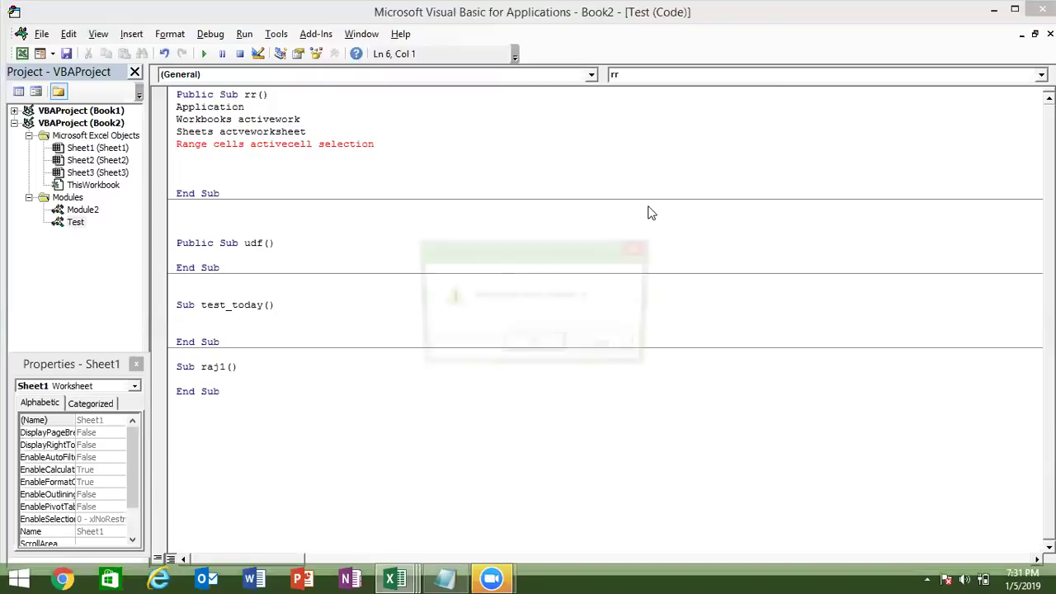
pyautogui.press('Return')
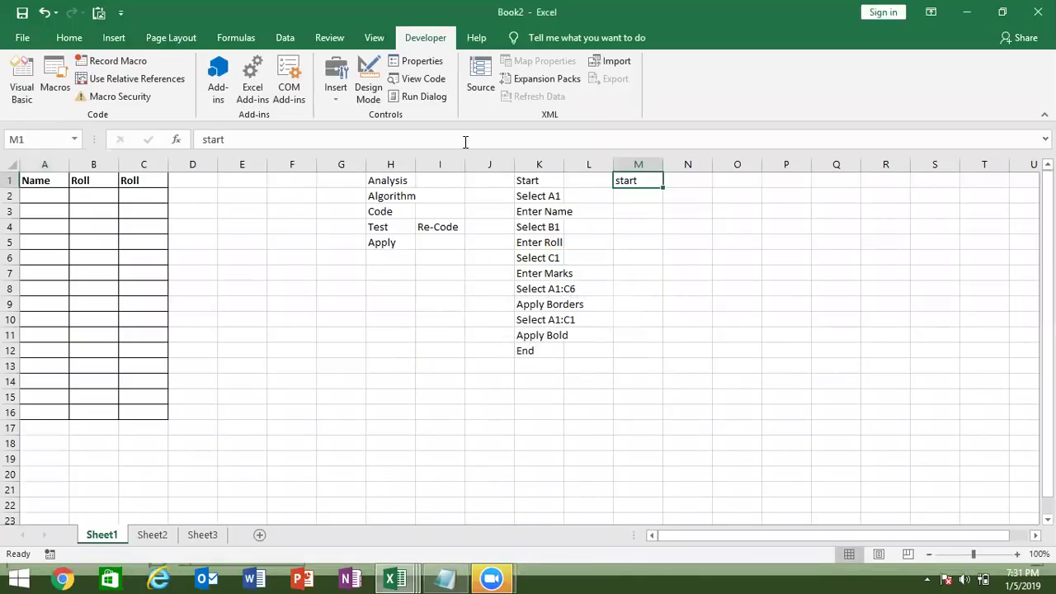
# Comment out the Application, Workbooks, Sheets and Range lines in rr with apostrophes, then return to Excel.
pyautogui.hotkey('alt', 'F11')
pyautogui.write("'")
pyautogui.press('Up')
pyautogui.write("'")
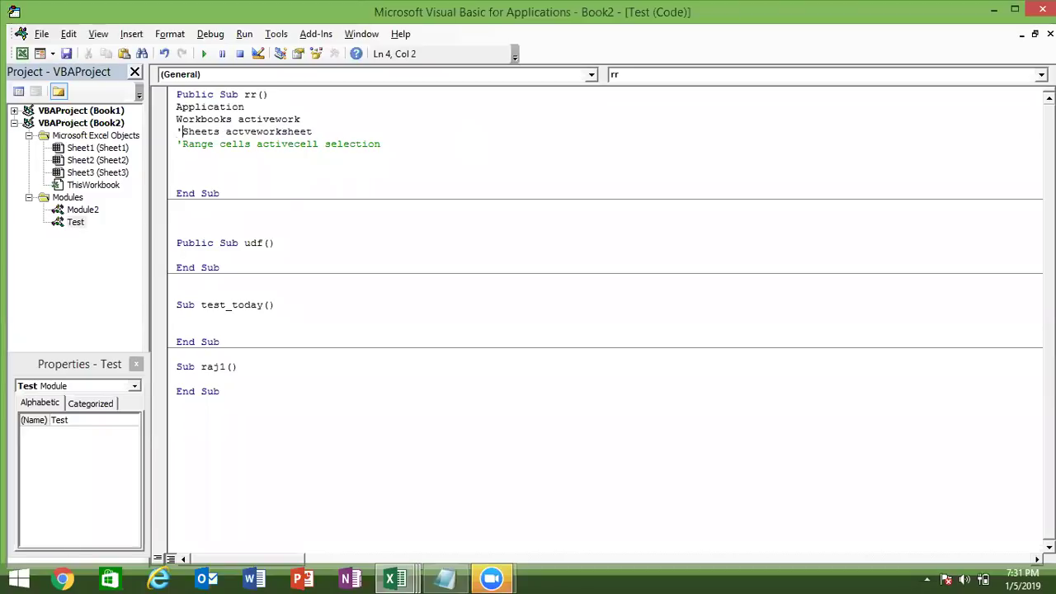
pyautogui.press('Left')
pyautogui.press('Up')
pyautogui.write("'")
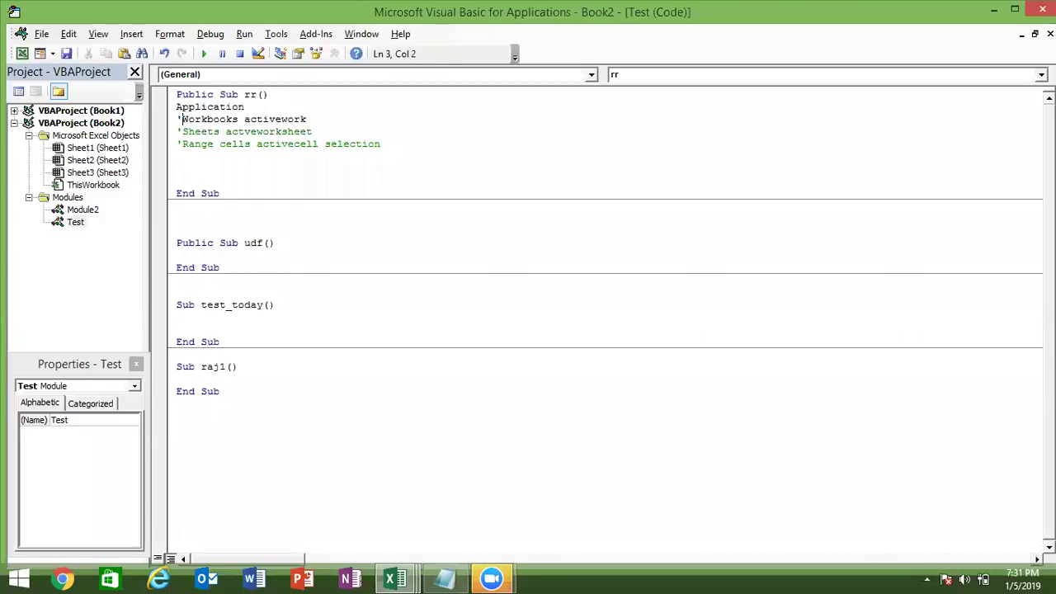
pyautogui.press('Up')
pyautogui.press('Left')
pyautogui.write("'")
pyautogui.press('Down')
pyautogui.press('Down')
pyautogui.press('Down')
pyautogui.press('Down')
pyautogui.hotkey('alt', 'F11')
pyautogui.press('Down')
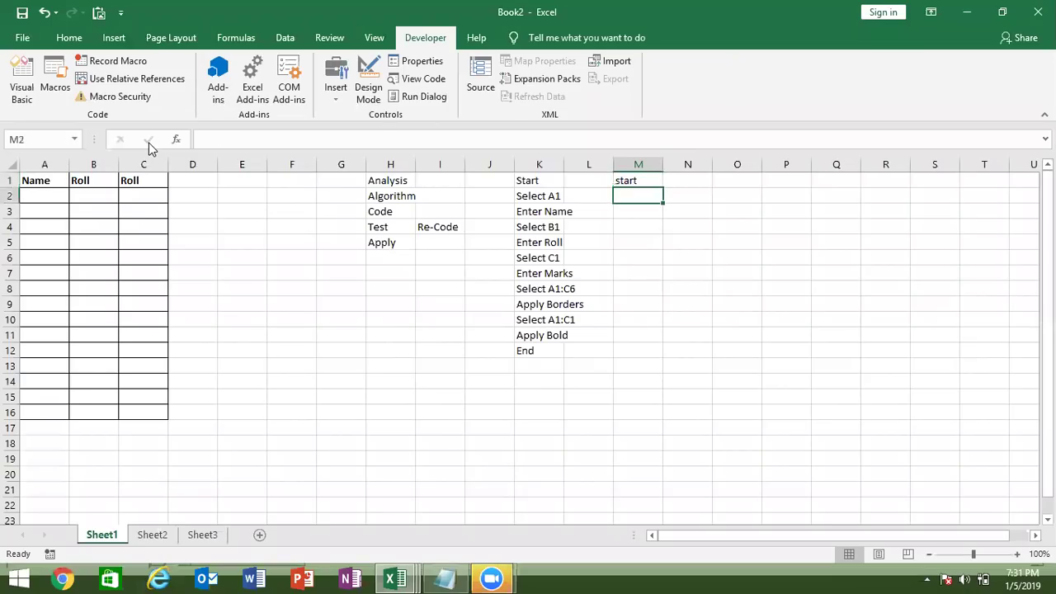
# Enter 'Create a New File', 'Save as 123.xlsx in D/2019', 'add new sheet', 'rename sheet as Month' in column M.
pyautogui.write('Create a New ')
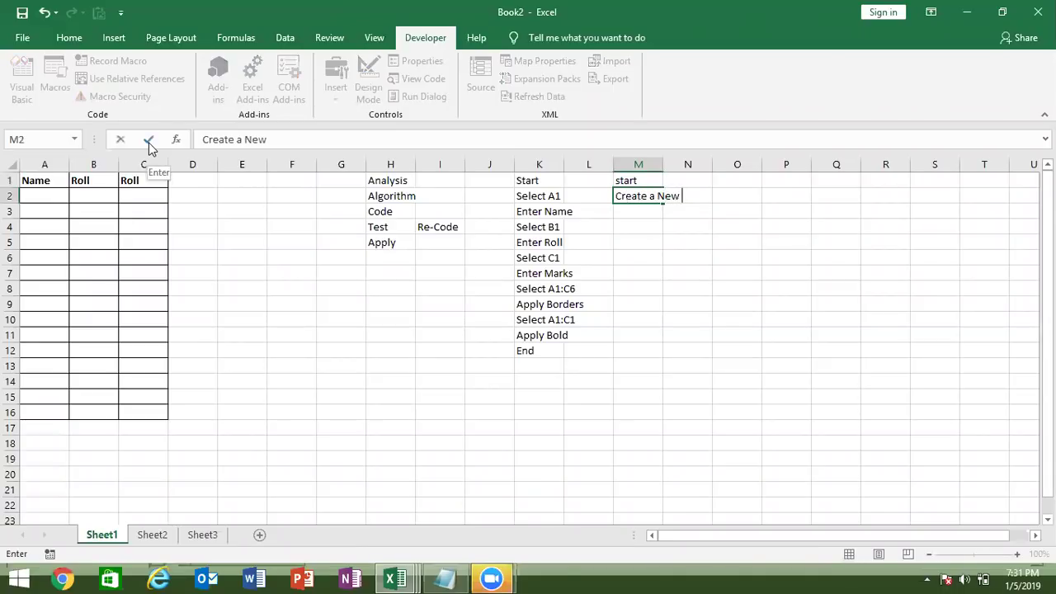
pyautogui.write('File')
pyautogui.press('Return')
pyautogui.write('Save as')
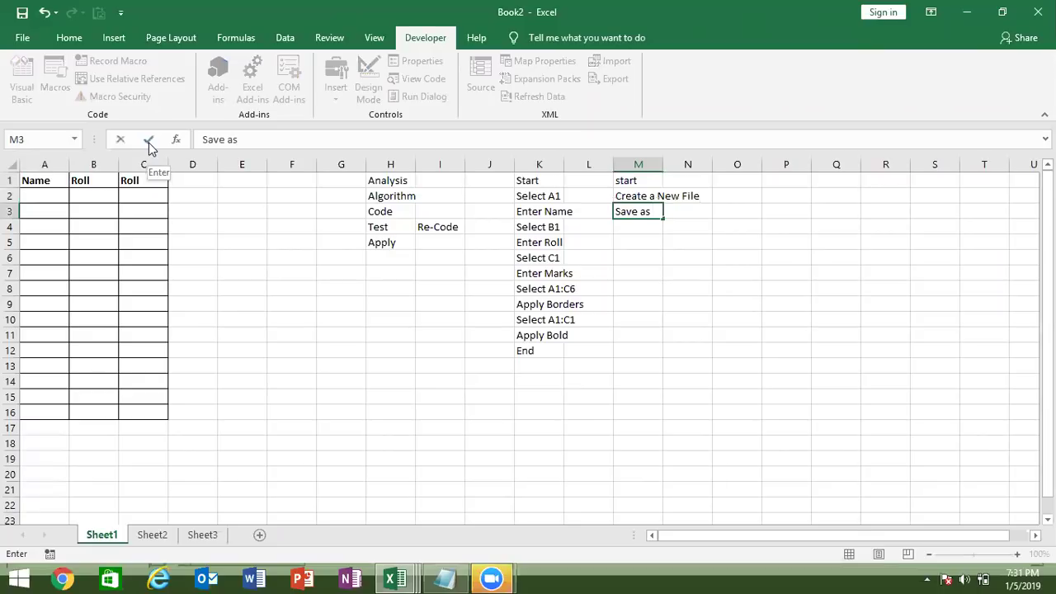
pyautogui.write(' 123.xlsx in D/2019')
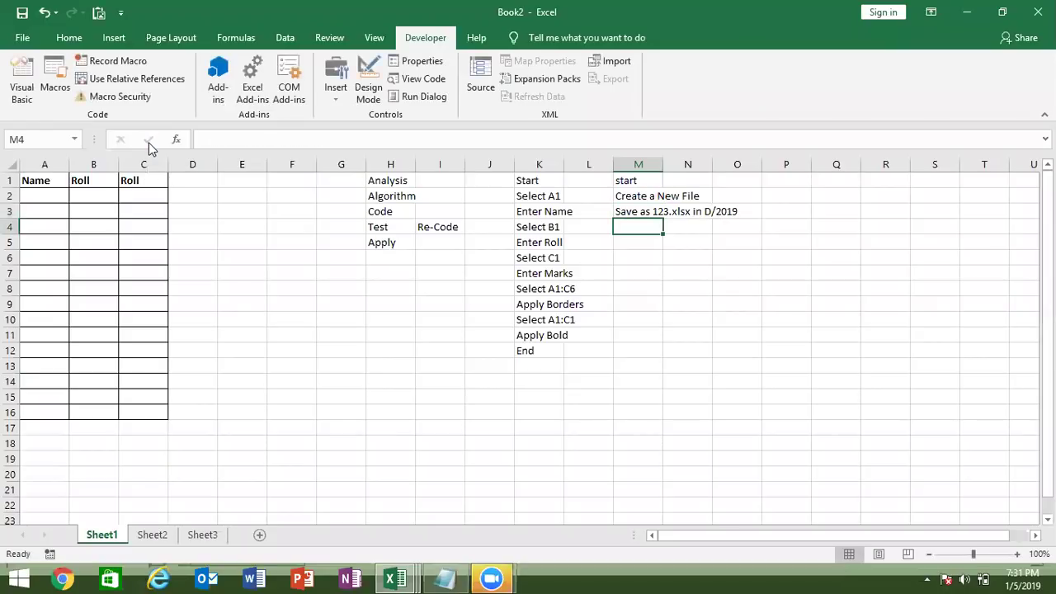
pyautogui.write('add')
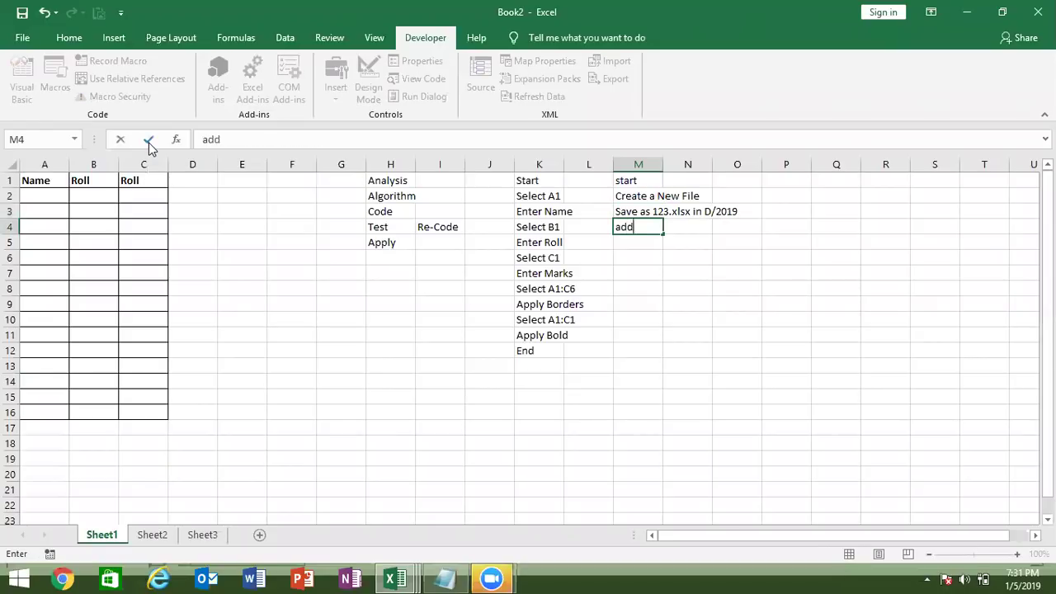
pyautogui.write(' new ')
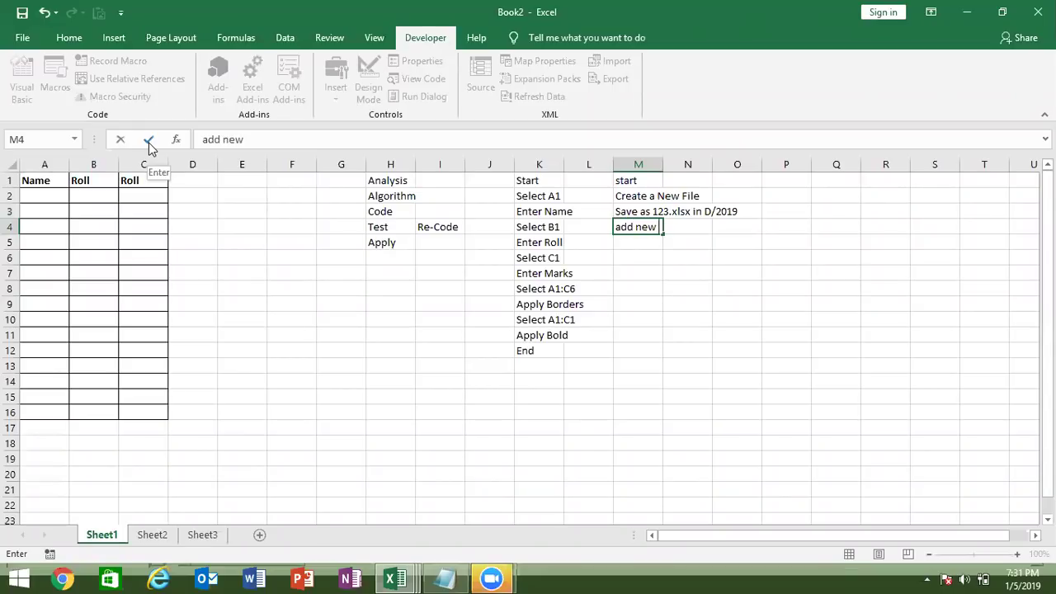
pyautogui.write('sheet')
pyautogui.press('Return')
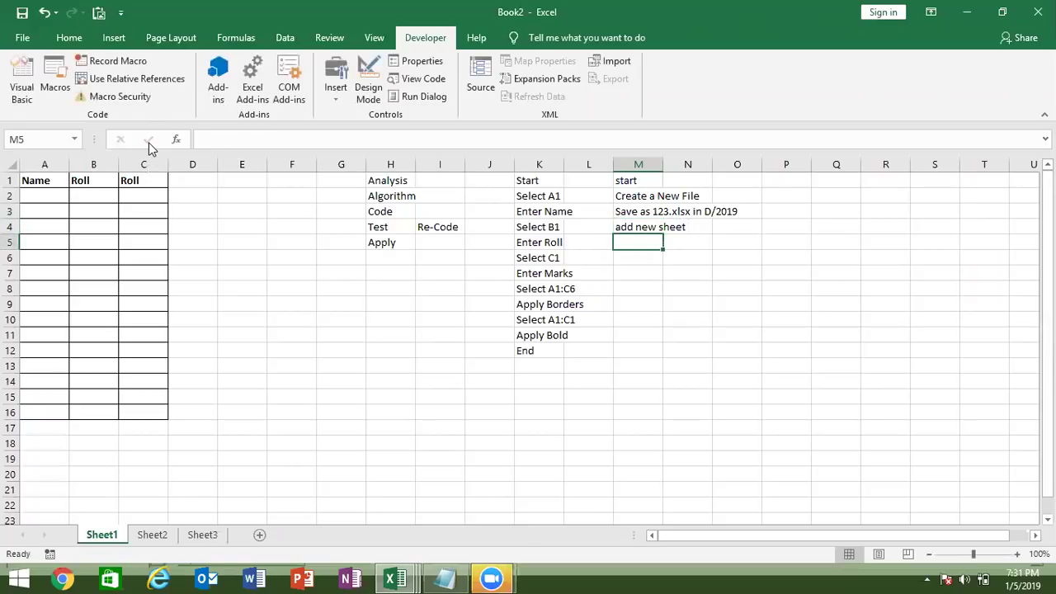
pyautogui.write('rename sheet as Month')
pyautogui.press('Return')
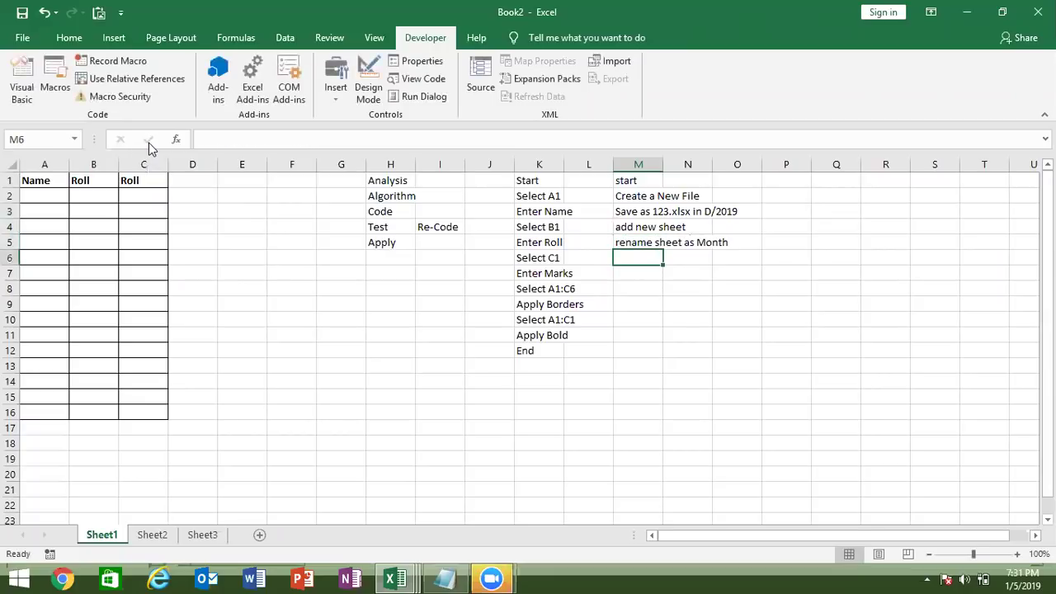
# Enter 'select A1', 'Enter Date' and 'end' in M6 through M8.
pyautogui.write('select A1')
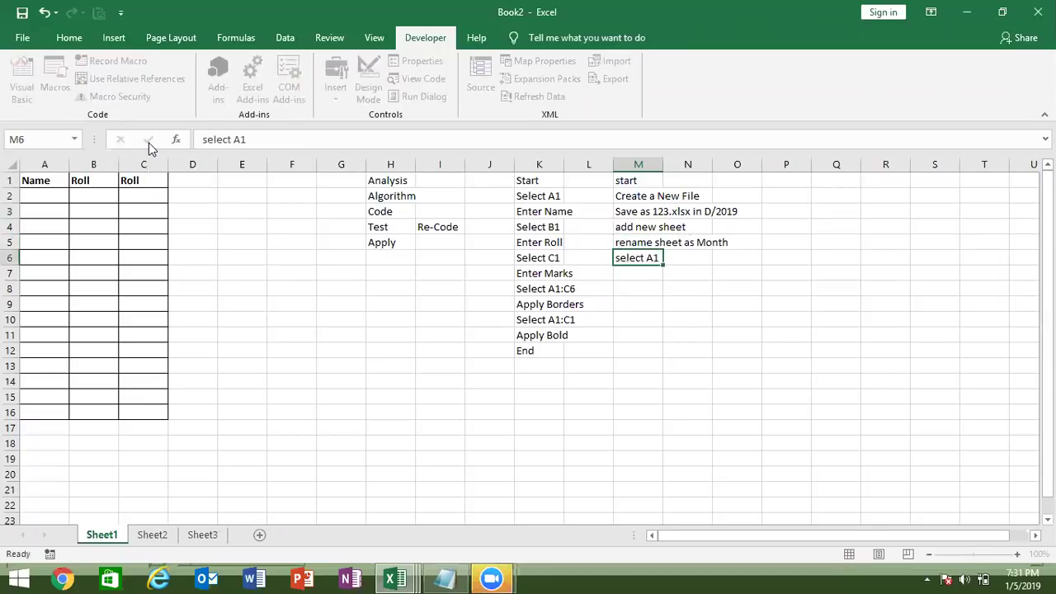
pyautogui.press('Return')
pyautogui.write('Enter')
pyautogui.write(' a')
pyautogui.press('BackSpace')
pyautogui.write('Date')
pyautogui.press('Return')
pyautogui.write('e')
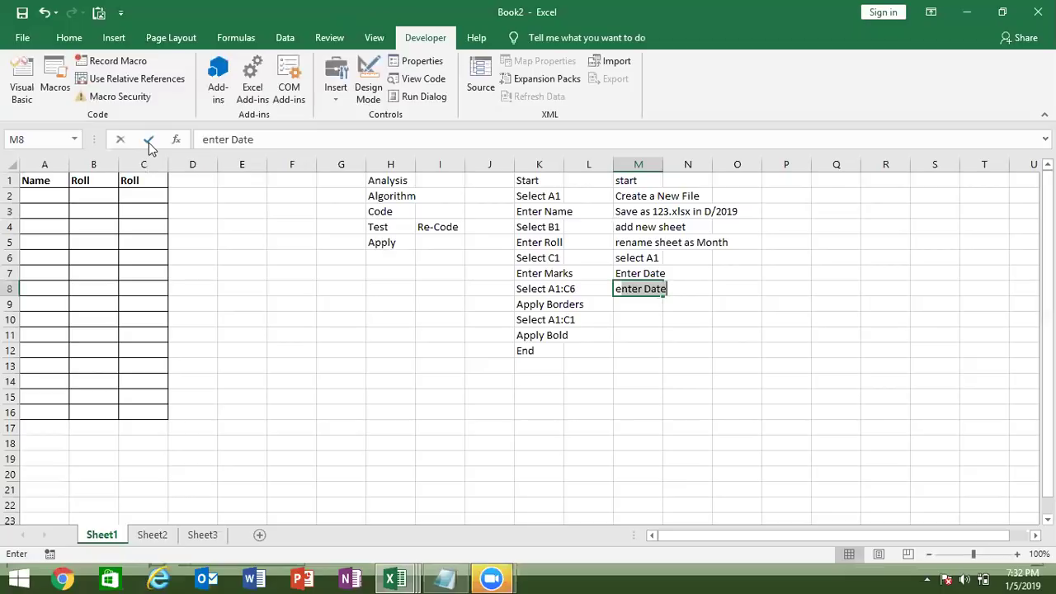
pyautogui.write('nd')
pyautogui.press('Return')
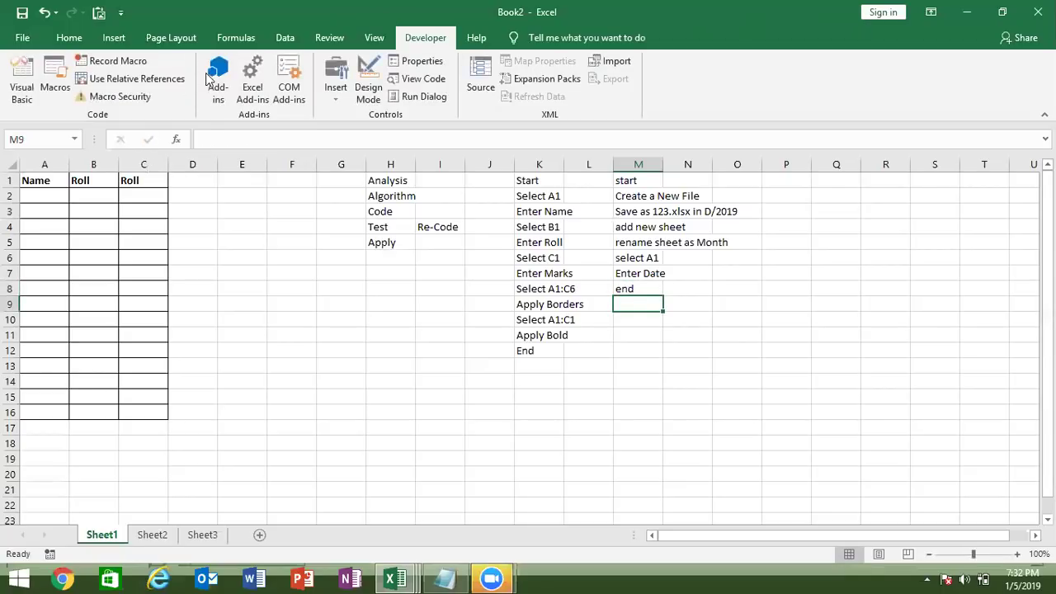
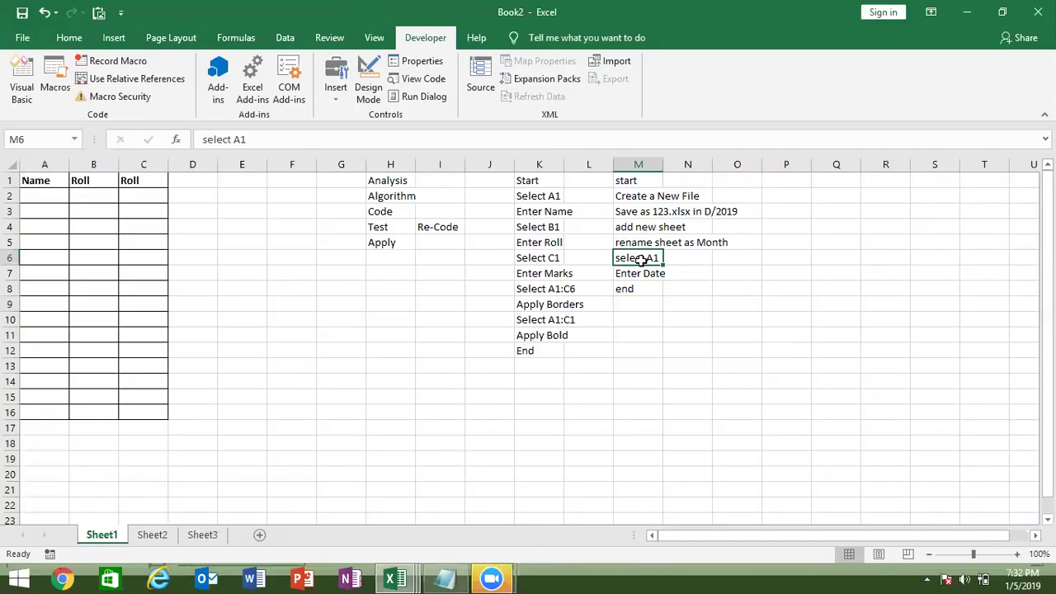
# Review the column M plan: add sheet, rename it Month, enter date, create a new file.
pyautogui.click(642, 233)
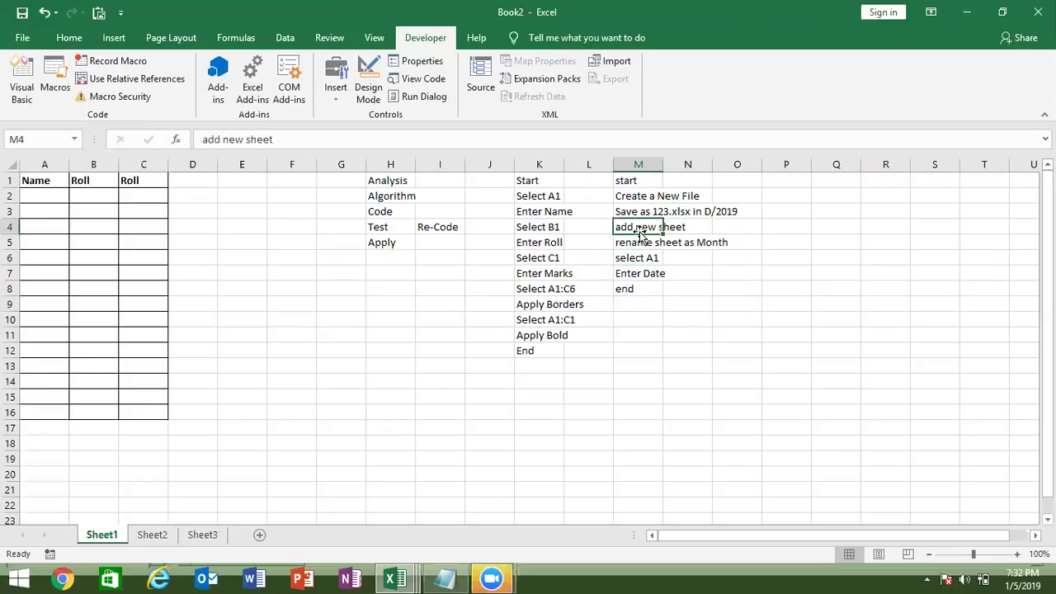
pyautogui.click(635, 244)
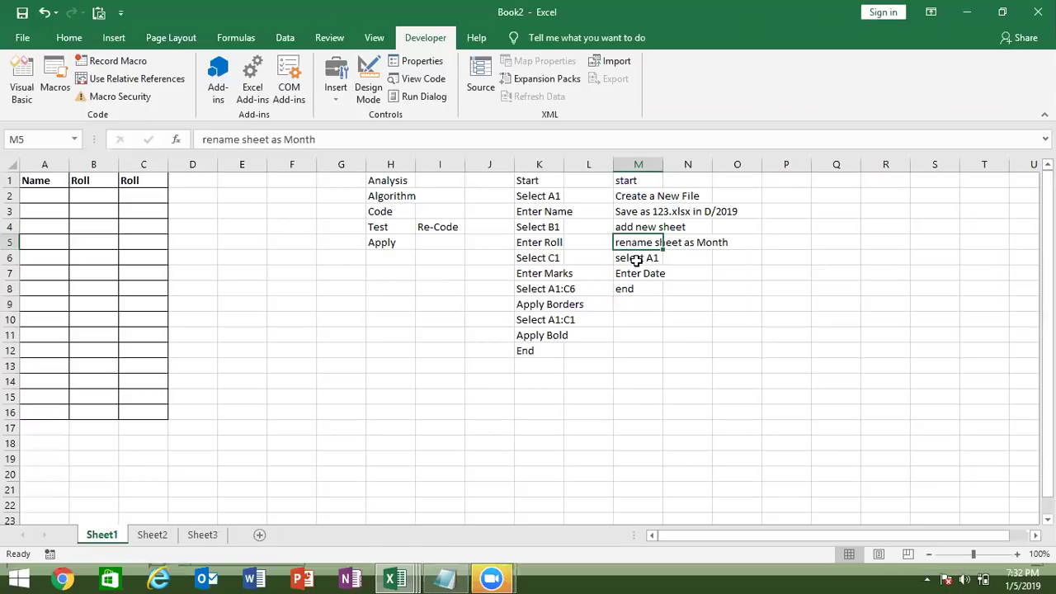
pyautogui.click(633, 259)
pyautogui.click(641, 275)
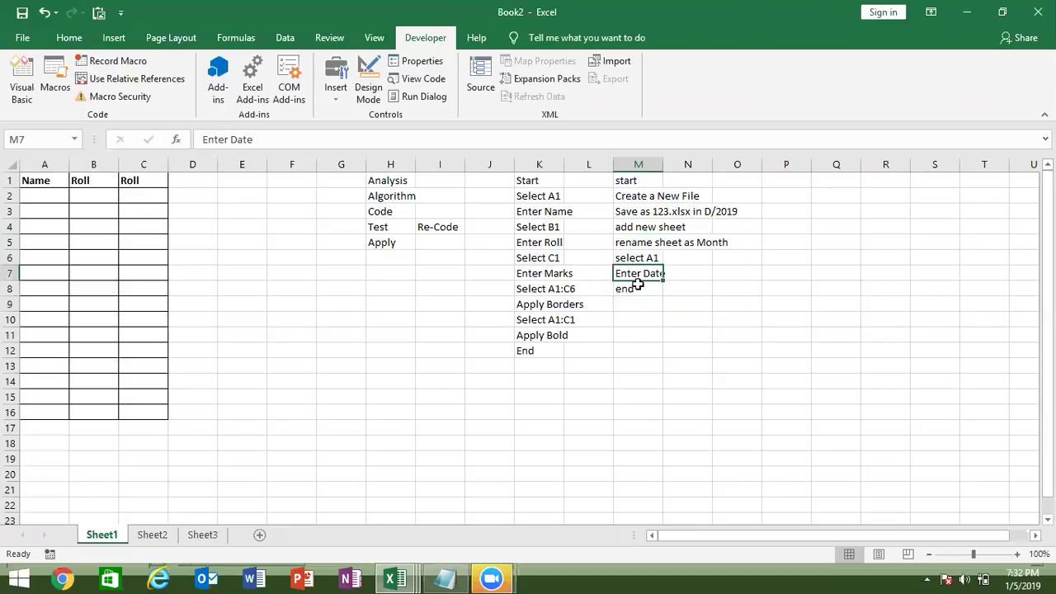
pyautogui.click(651, 196)
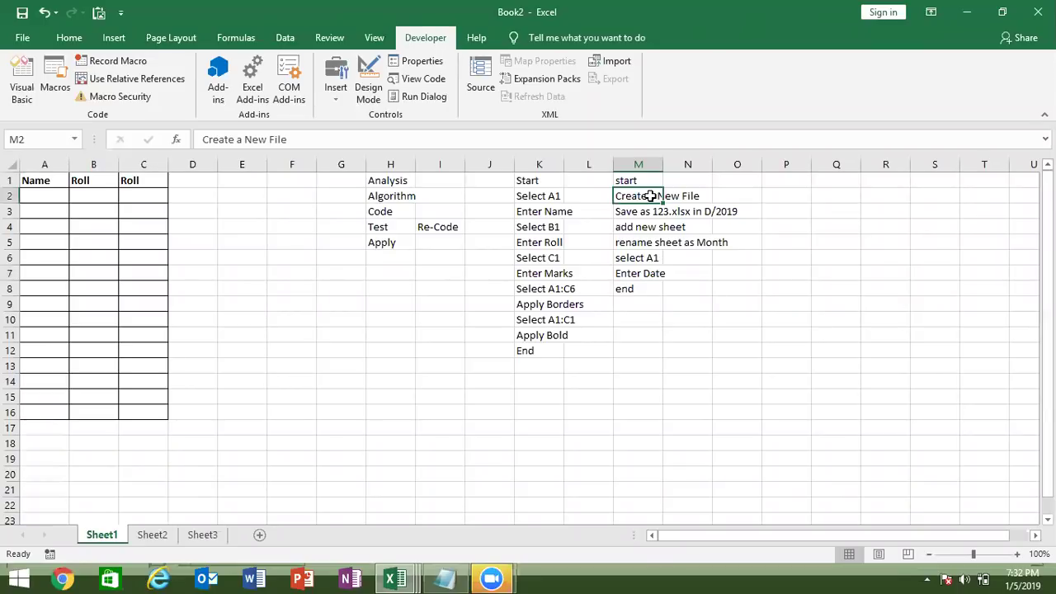
pyautogui.hotkey('alt', 'F11')
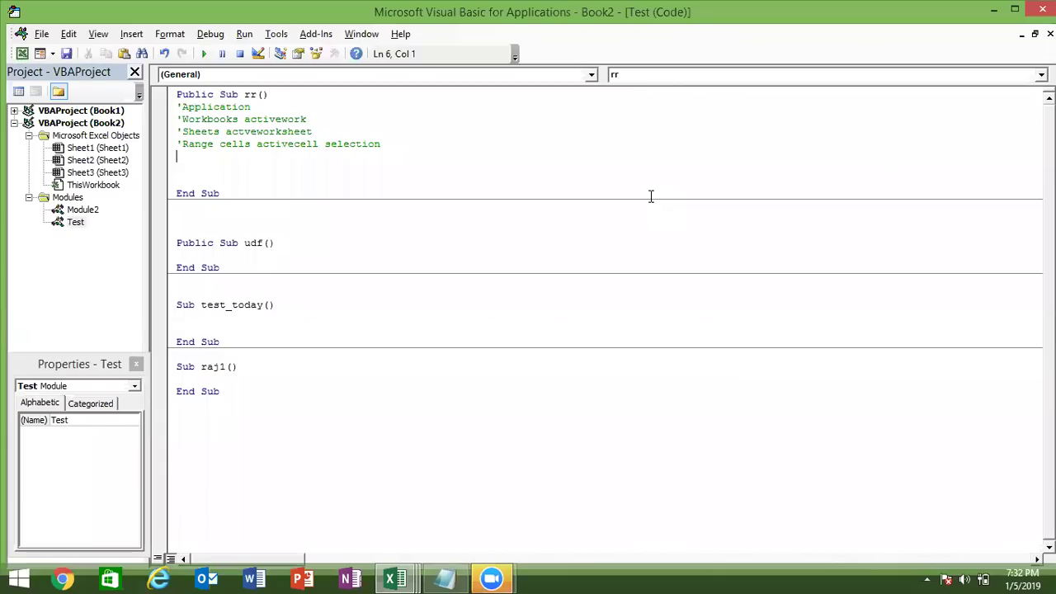
pyautogui.press('Return')
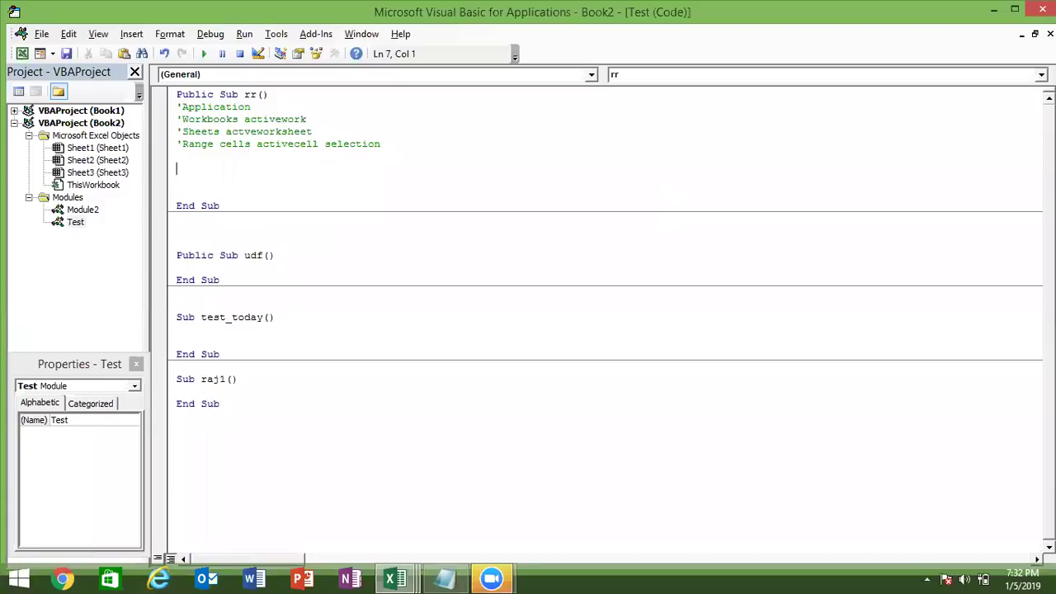
pyautogui.press('Up')
pyautogui.press('Up')
pyautogui.press('Up')
pyautogui.press('Up')
pyautogui.press('Right')
pyautogui.hotkey('shift', 'Right')
pyautogui.hotkey('shift', 'Right')
pyautogui.hotkey('shift', 'Right')
pyautogui.hotkey('shift', 'Right')
pyautogui.hotkey('shift', 'Right')
pyautogui.hotkey('shift', 'Right')
pyautogui.hotkey('shift', 'Right')
pyautogui.hotkey('shift', 'Right')
pyautogui.hotkey('shift', 'Right')
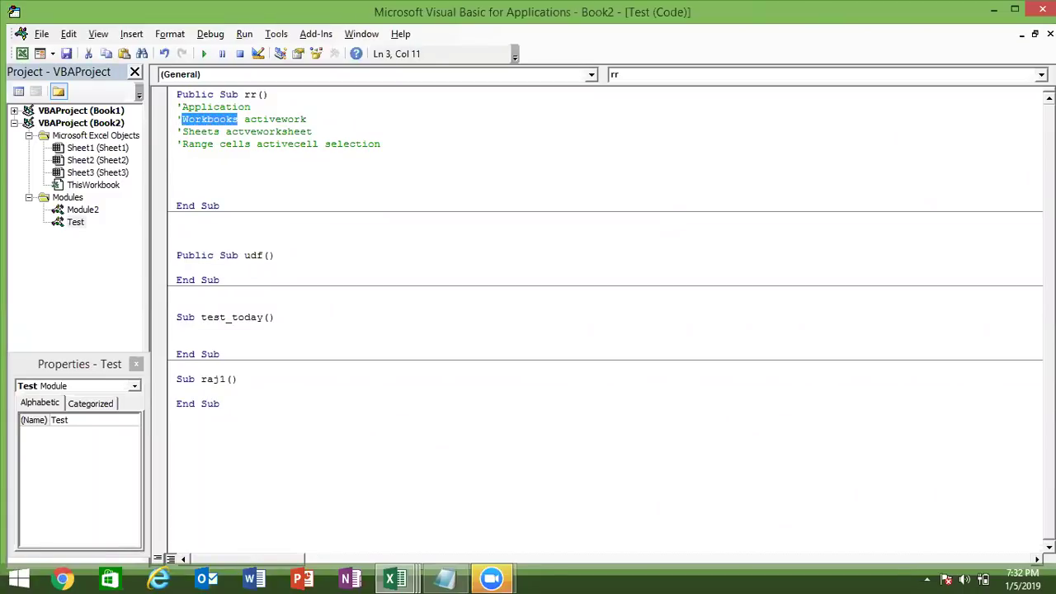
pyautogui.hotkey('alt', 'F11')
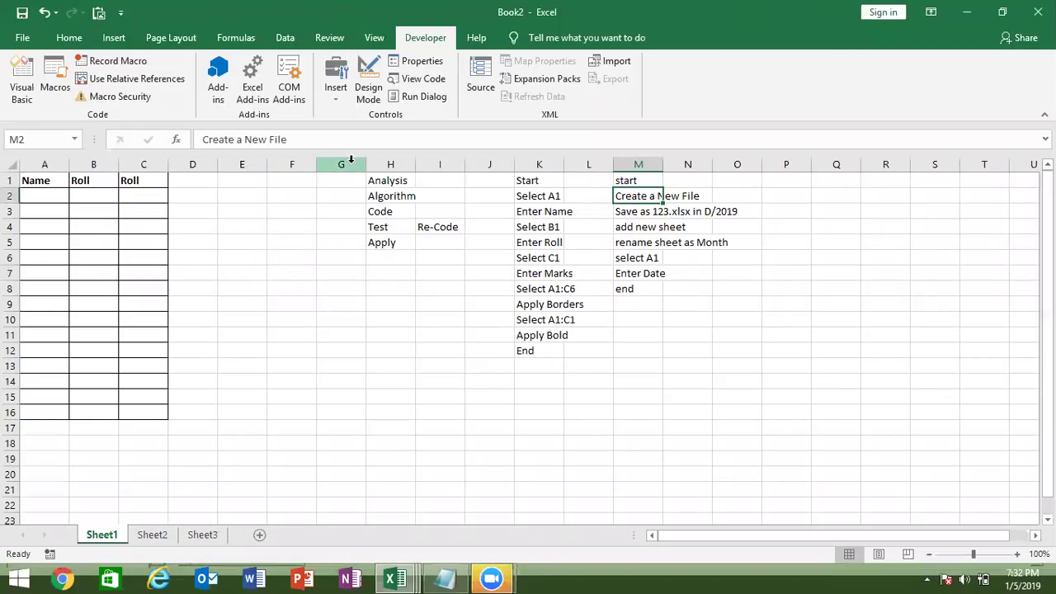
pyautogui.hotkey('ctrl', 'shift', 'Down')
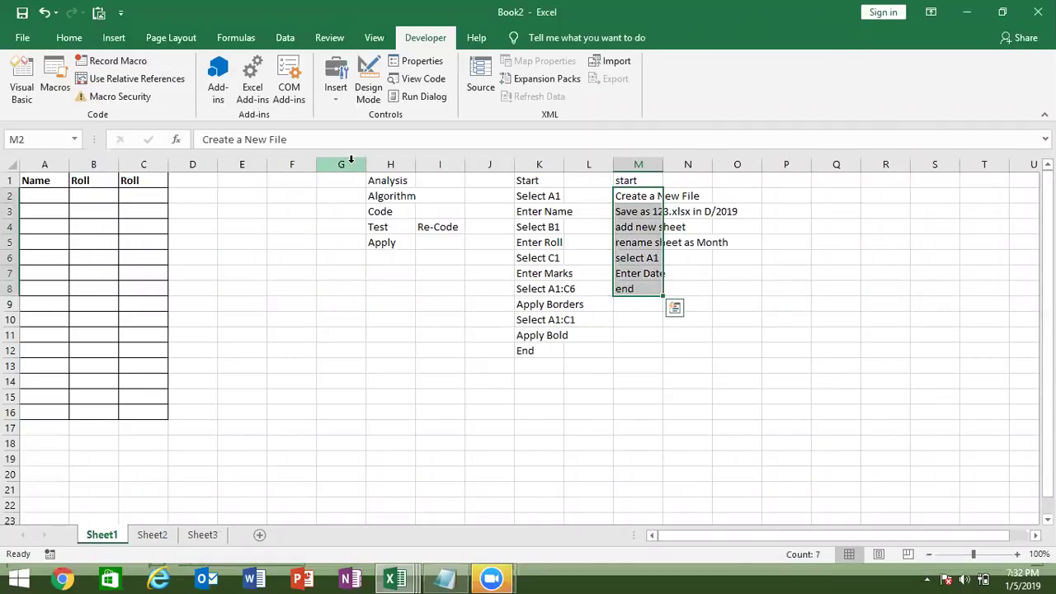
pyautogui.press('Up')
pyautogui.hotkey('ctrl', 'shift', 'Down')
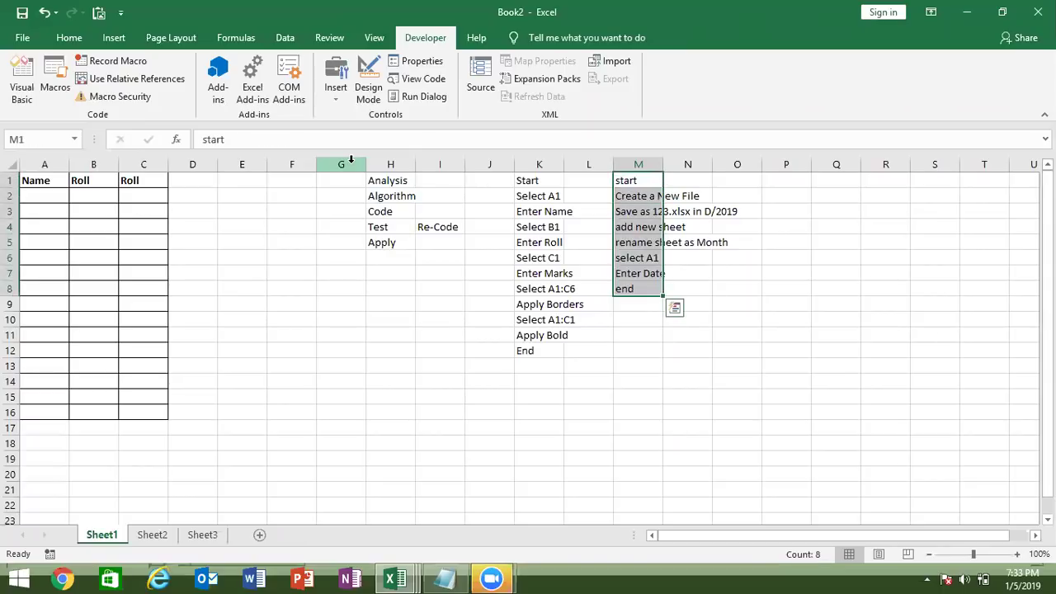
pyautogui.press('Down')
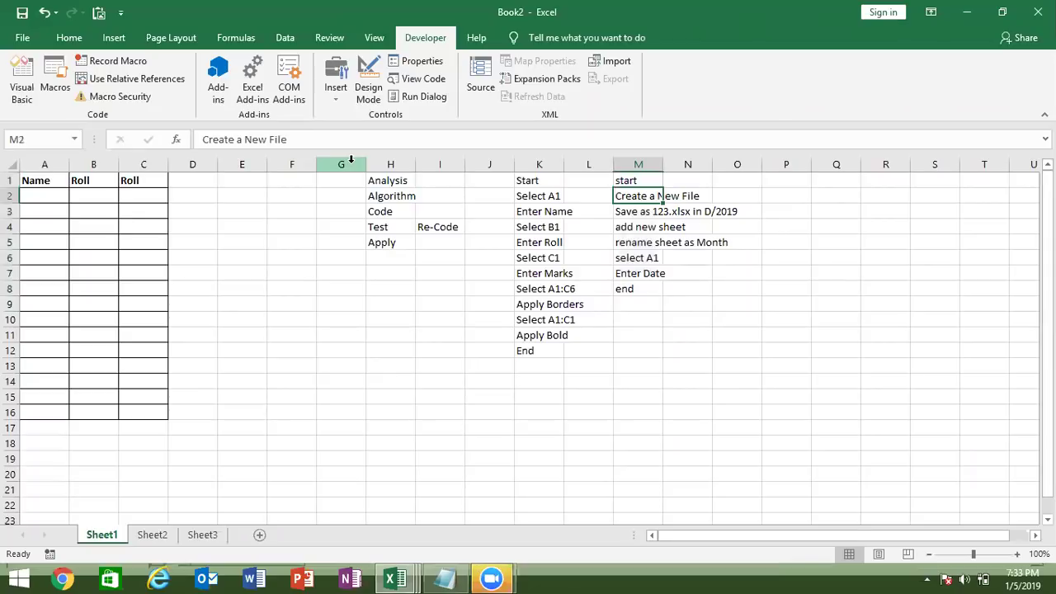
pyautogui.press('Up')
pyautogui.press('Down')
pyautogui.hotkey('alt', 'F11')
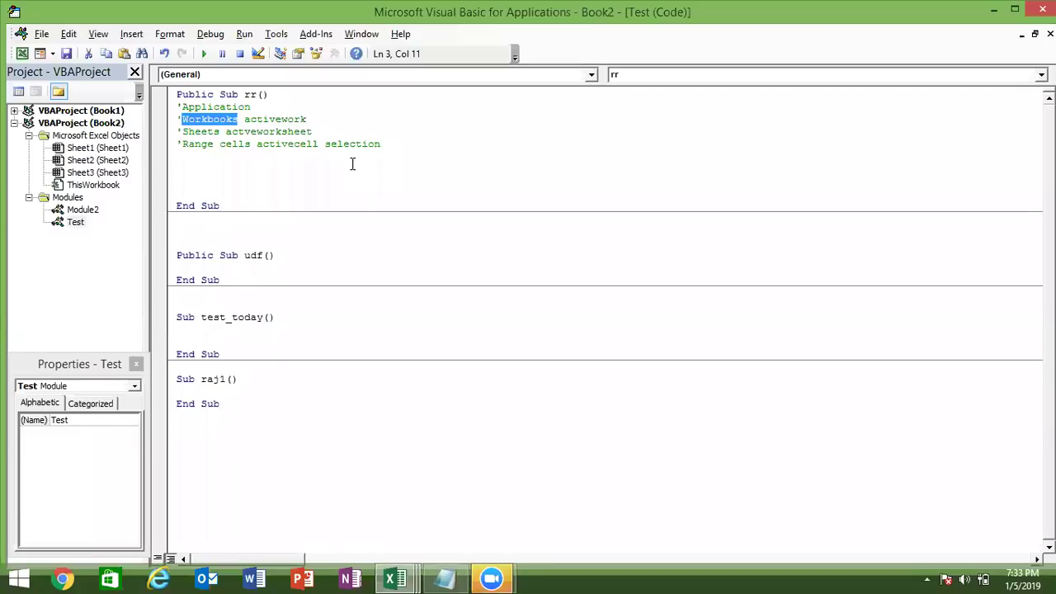
pyautogui.press('Down')
pyautogui.press('Down')
pyautogui.press('Down')
pyautogui.press('Down')
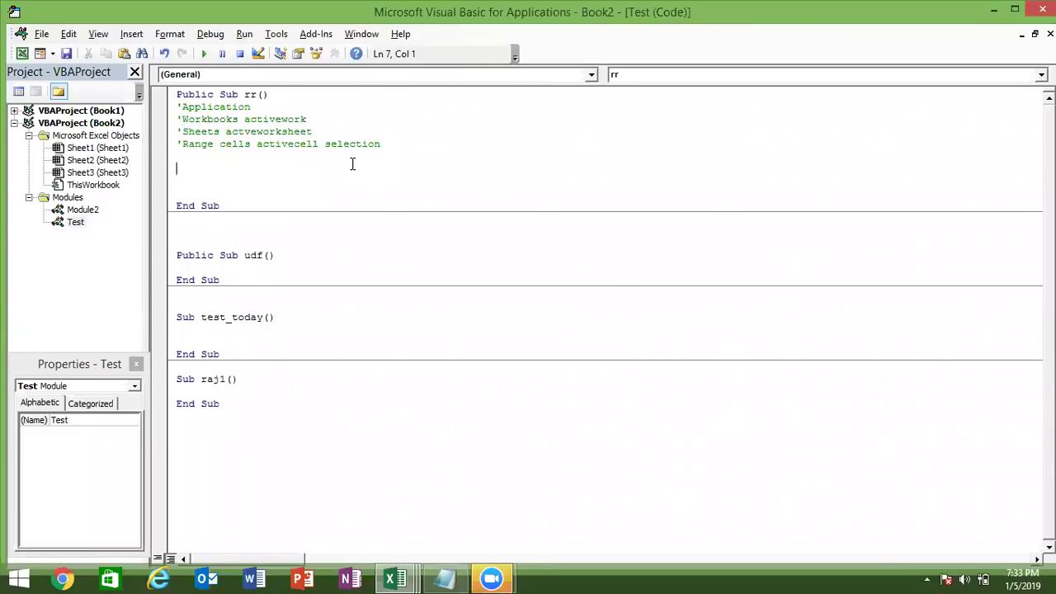
pyautogui.hotkey('alt', 'F11')
pyautogui.hotkey('shift', 'Down')
pyautogui.hotkey('shift', 'Down')
pyautogui.hotkey('shift', 'Down')
pyautogui.hotkey('shift', 'Down')
pyautogui.hotkey('shift', 'Down')
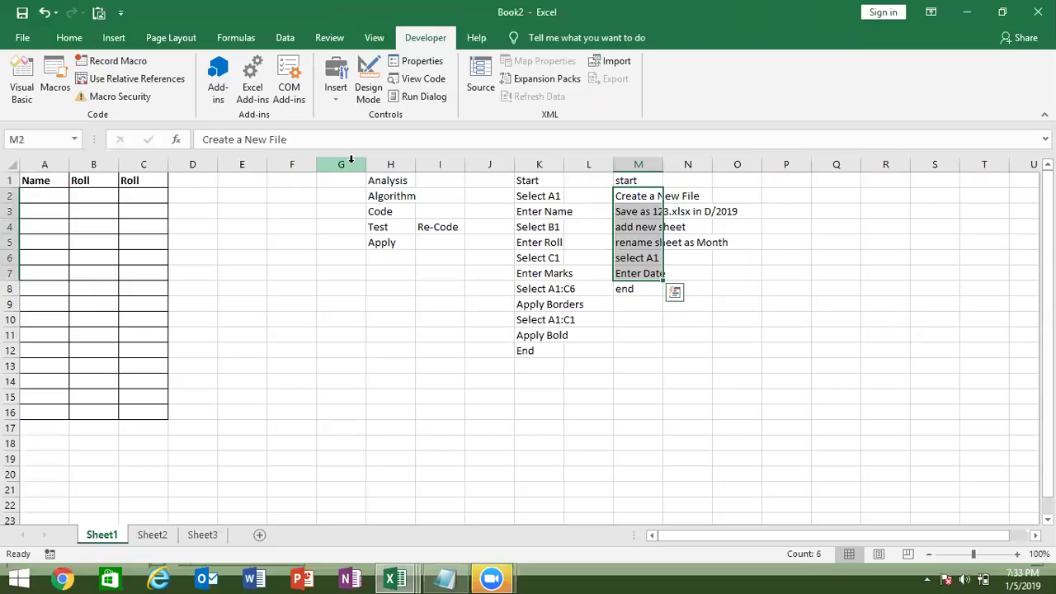
pyautogui.hotkey('alt', 'Tab')
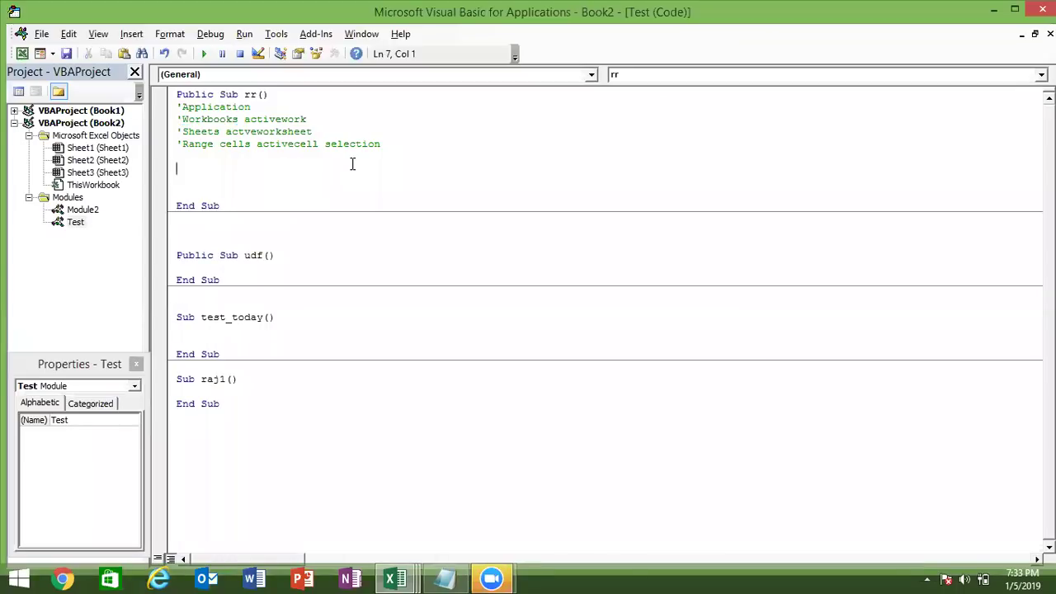
# Add the line Workbooks.Add to macro rr.
pyautogui.write('workbooks.ad')
pyautogui.press('Tab')
pyautogui.press('Return')
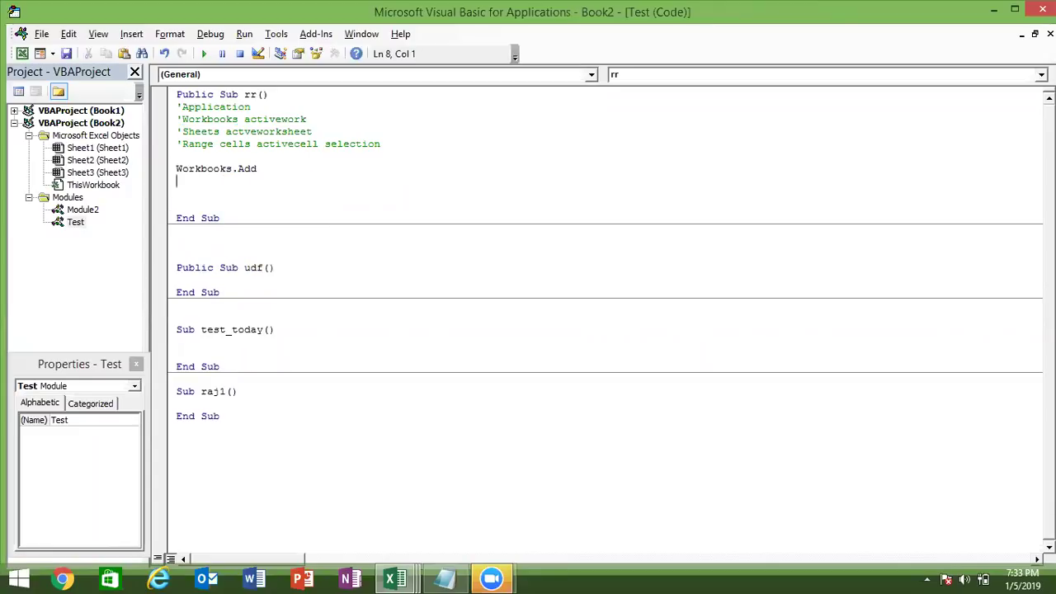
# Check the 'Save as 123.xlsx' plan step on the worksheet, then return to the code.
pyautogui.hotkey('alt', 'F11')
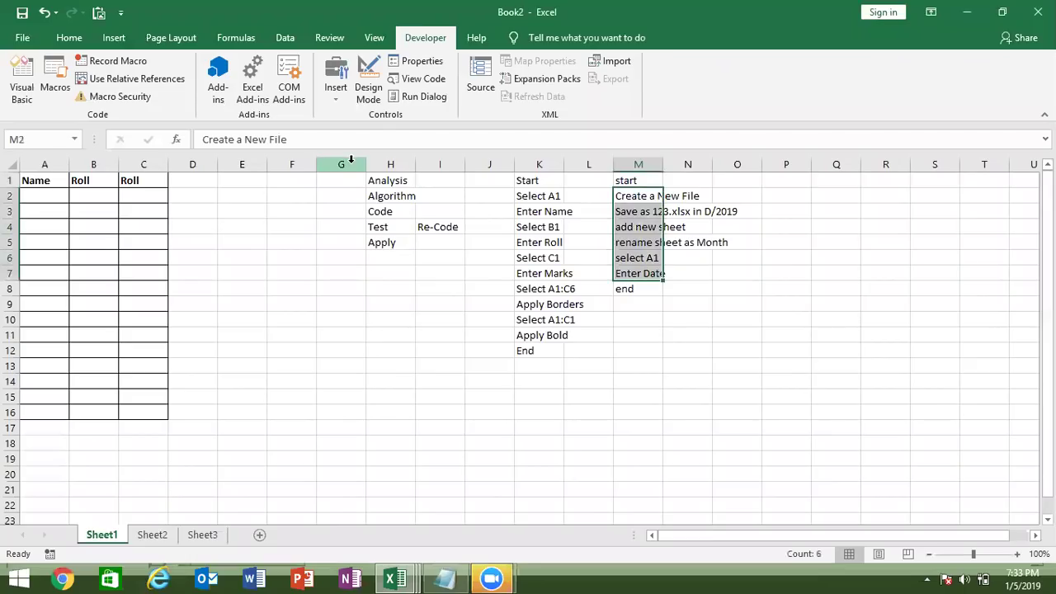
pyautogui.press('Right')
pyautogui.press('Down')
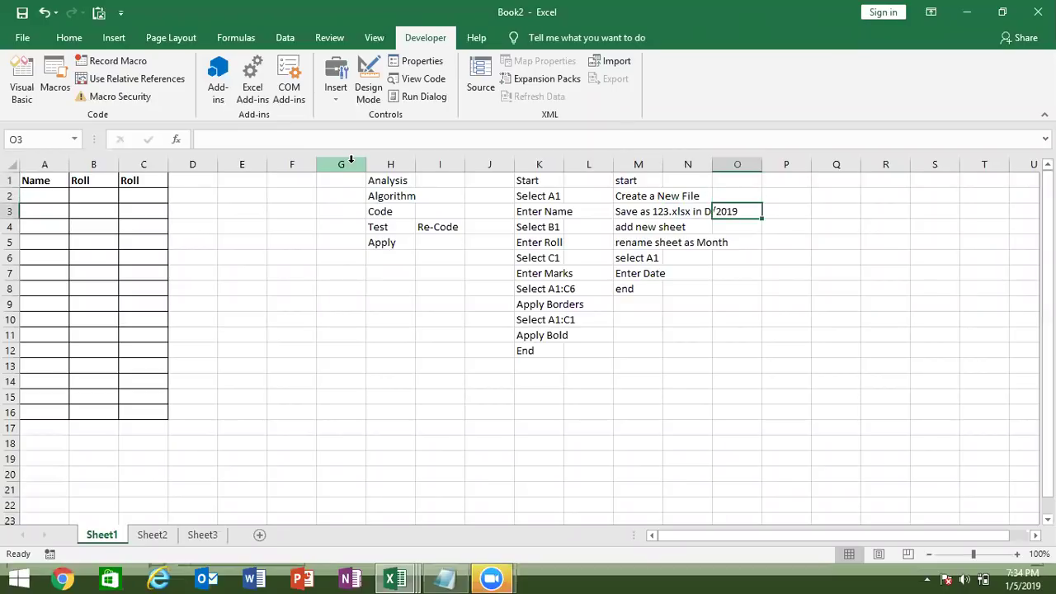
pyautogui.press('Left')
pyautogui.press('Left')
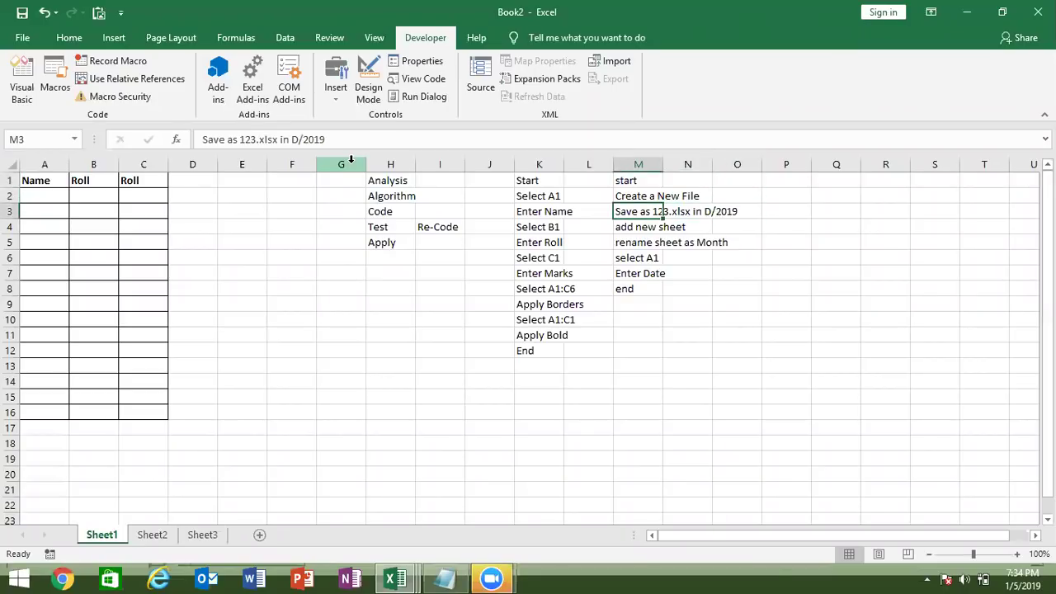
pyautogui.hotkey('alt', 'F11')
# Type the line workbooks("Book1.xlsx").SaveAs "D"\2019\123.xlsx".
pyautogui.write('workbooks')
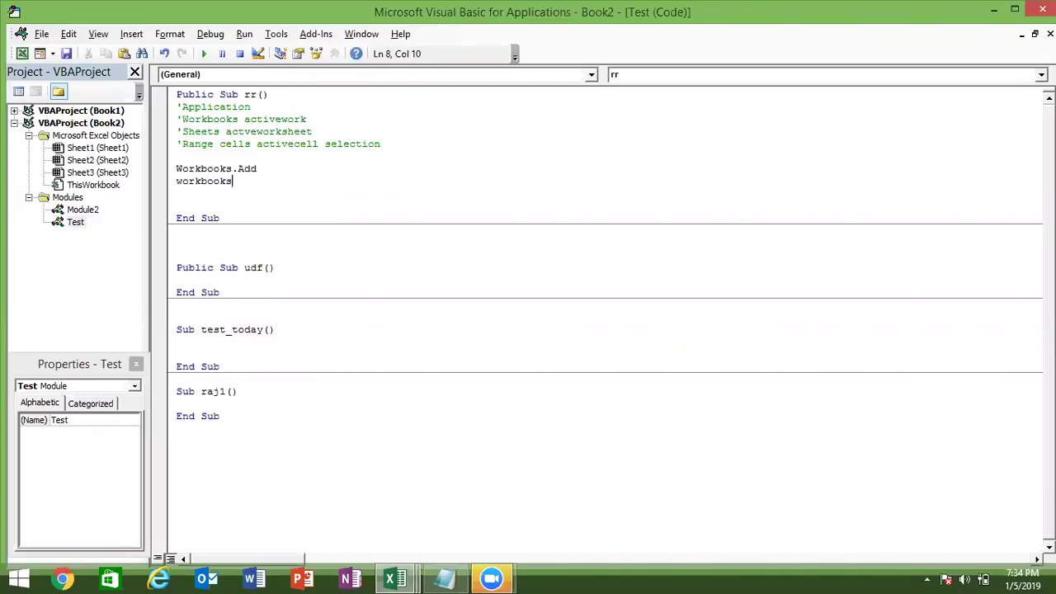
pyautogui.write('("Book1"')
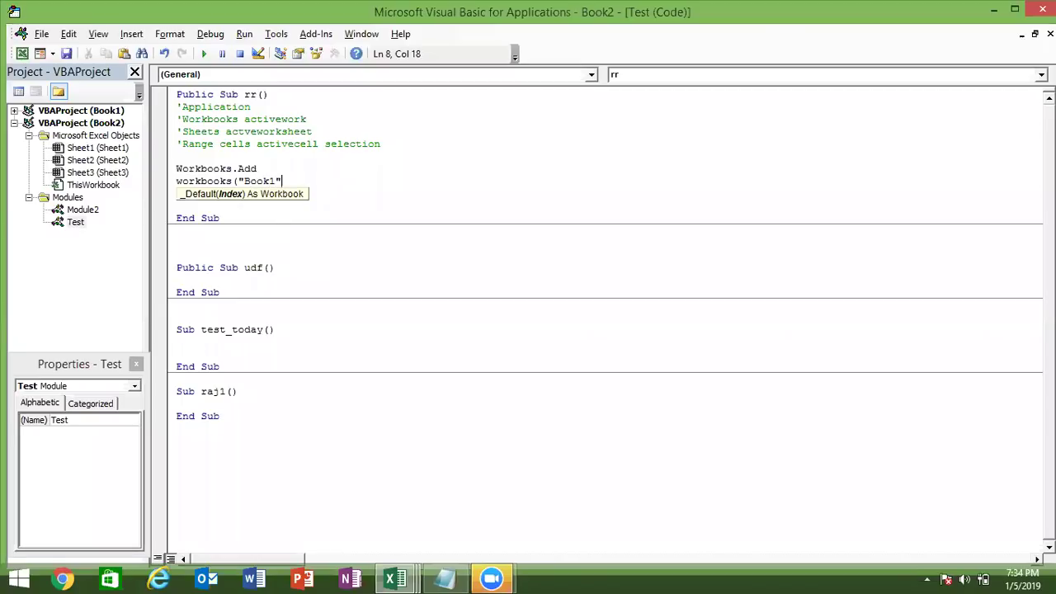
pyautogui.write(')')
pyautogui.press('BackSpace')
pyautogui.press('BackSpace')
pyautogui.write('.xlsx")')
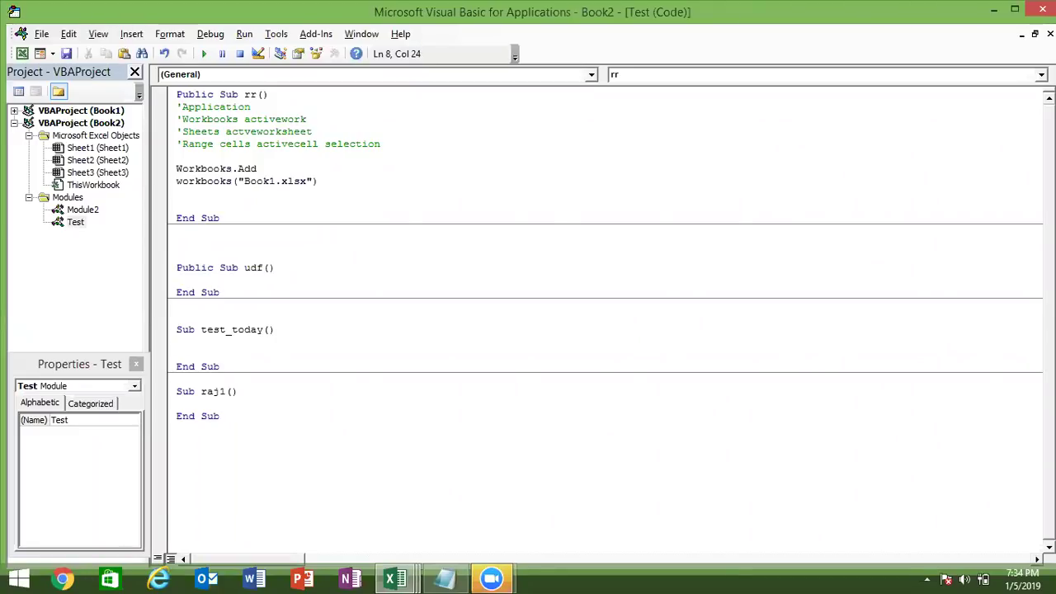
pyautogui.write('.sa')
pyautogui.press('Down')
pyautogui.press('Tab')
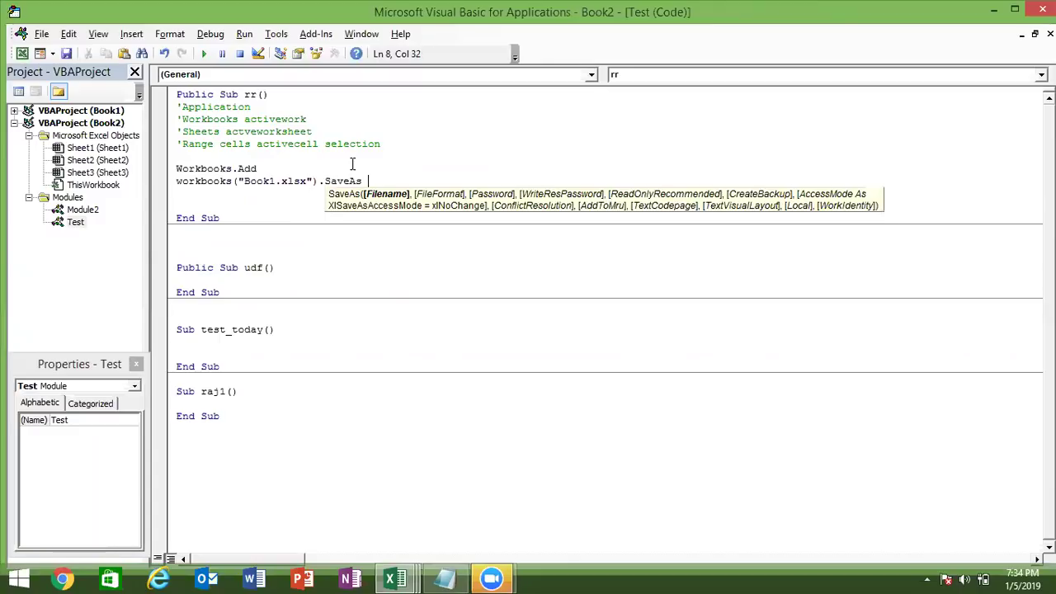
pyautogui.write('"D"\\2019\\123.xlsx"')
# Fix the SaveAs line's compile errors by removing the extra space and stray quote.
pyautogui.click(300, 207)
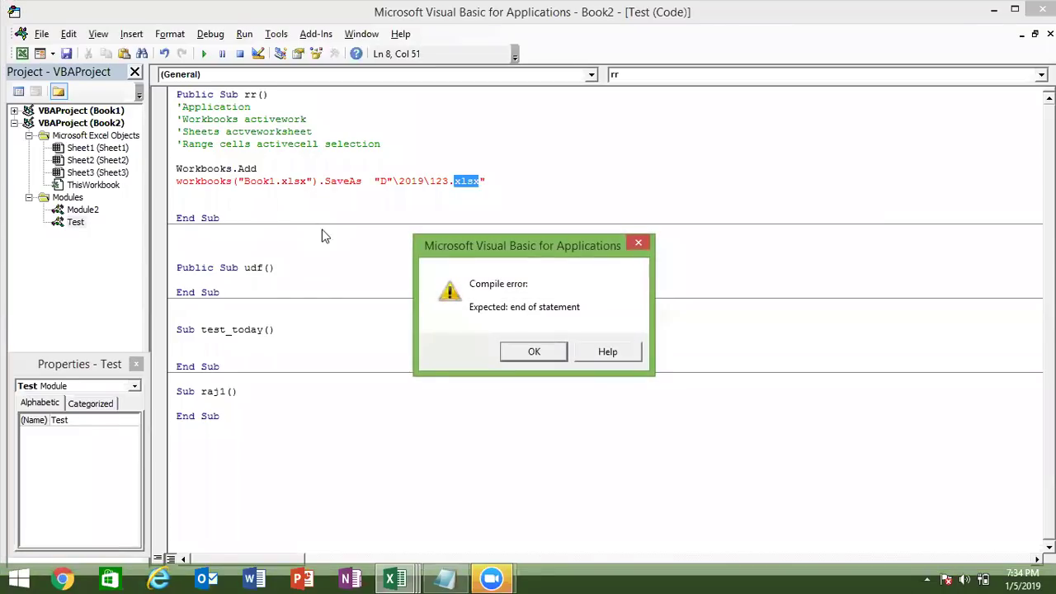
pyautogui.press('Return')
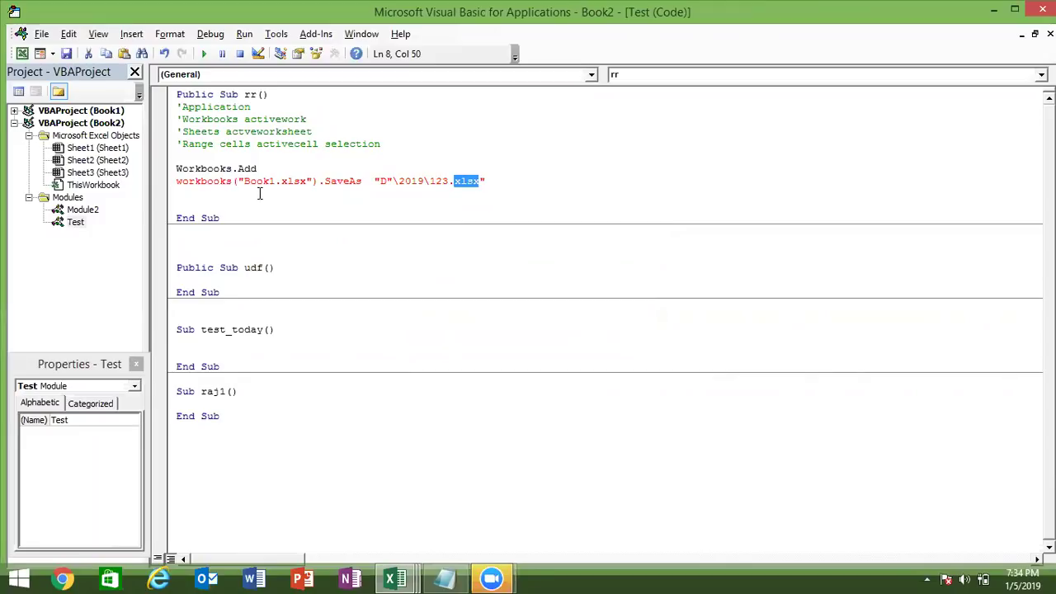
pyautogui.click(374, 184)
pyautogui.press('BackSpace')
pyautogui.click(305, 220)
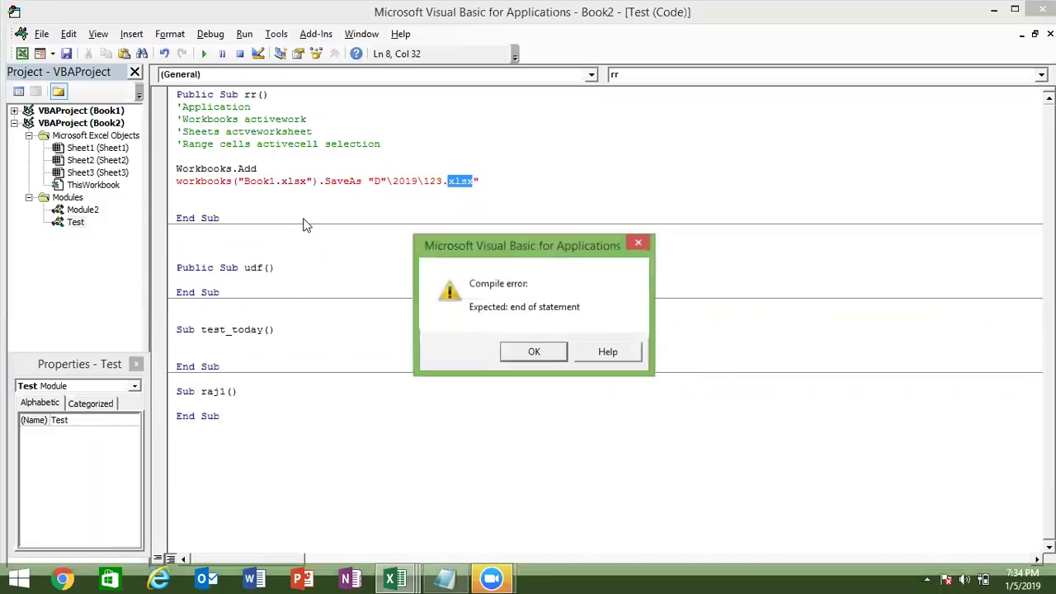
pyautogui.click(520, 351)
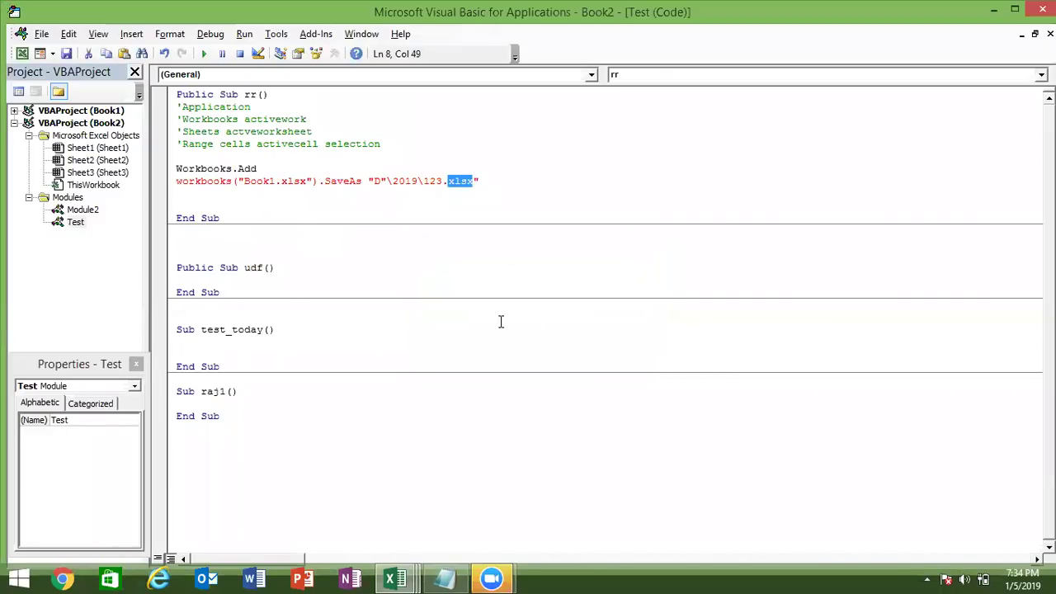
pyautogui.click(386, 180)
pyautogui.press('BackSpace')
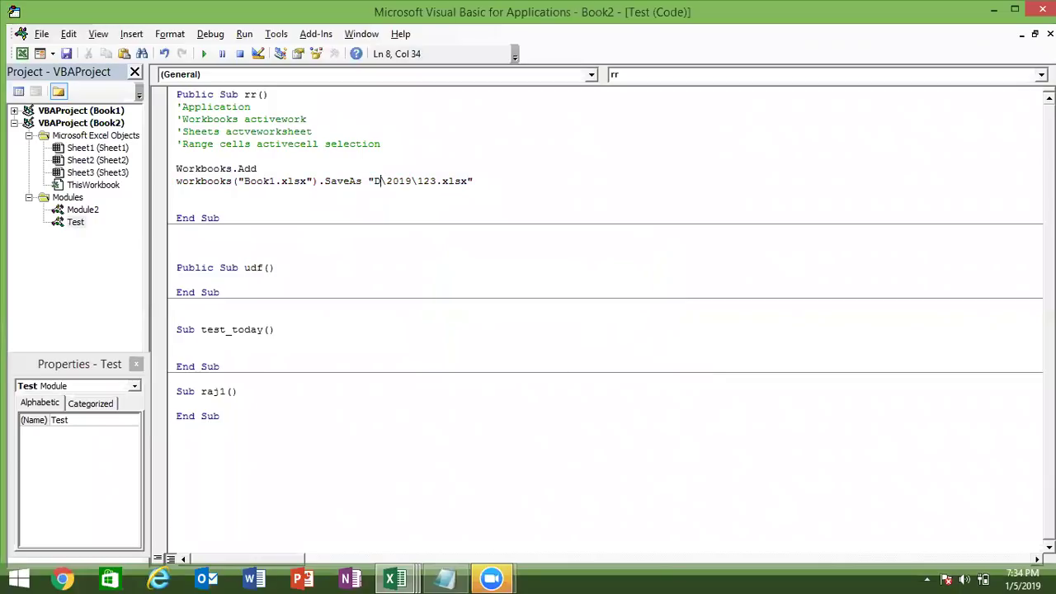
pyautogui.click(387, 197)
# Point out Workbooks.Add and Book1, then comment out the Book1 SaveAs line.
pyautogui.moveTo(177, 168); pyautogui.dragTo(259, 168)
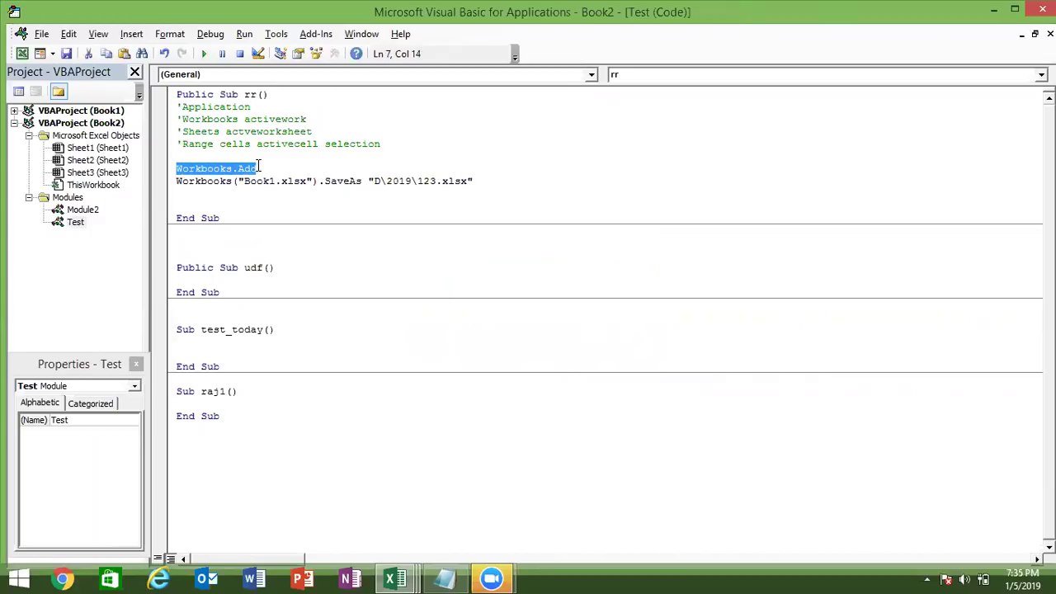
pyautogui.moveTo(250, 181); pyautogui.dragTo(282, 179)
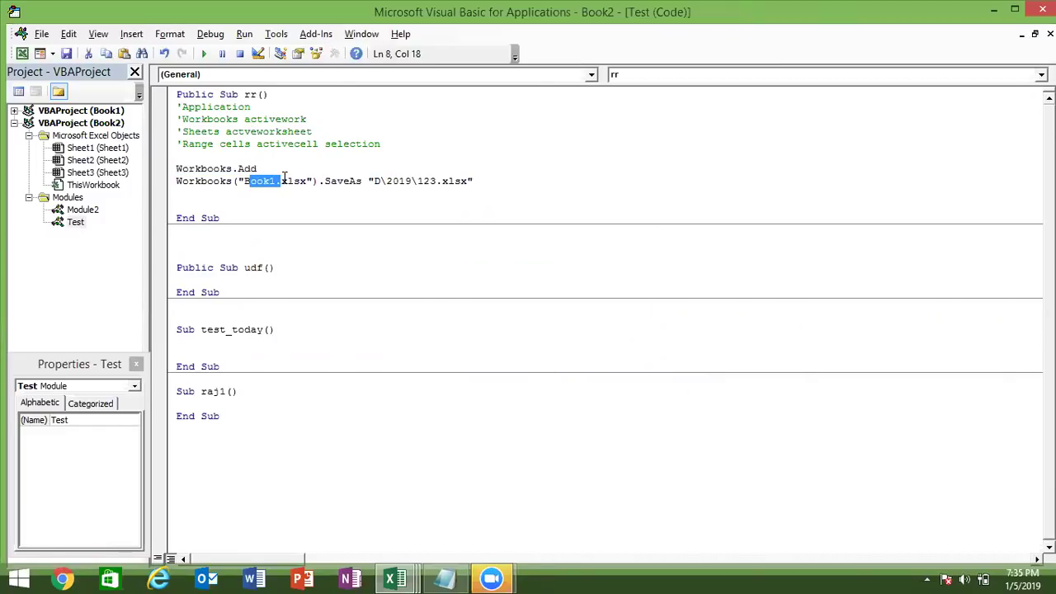
pyautogui.click(178, 181)
pyautogui.write("'")
pyautogui.press('Down')
pyautogui.press('Up')
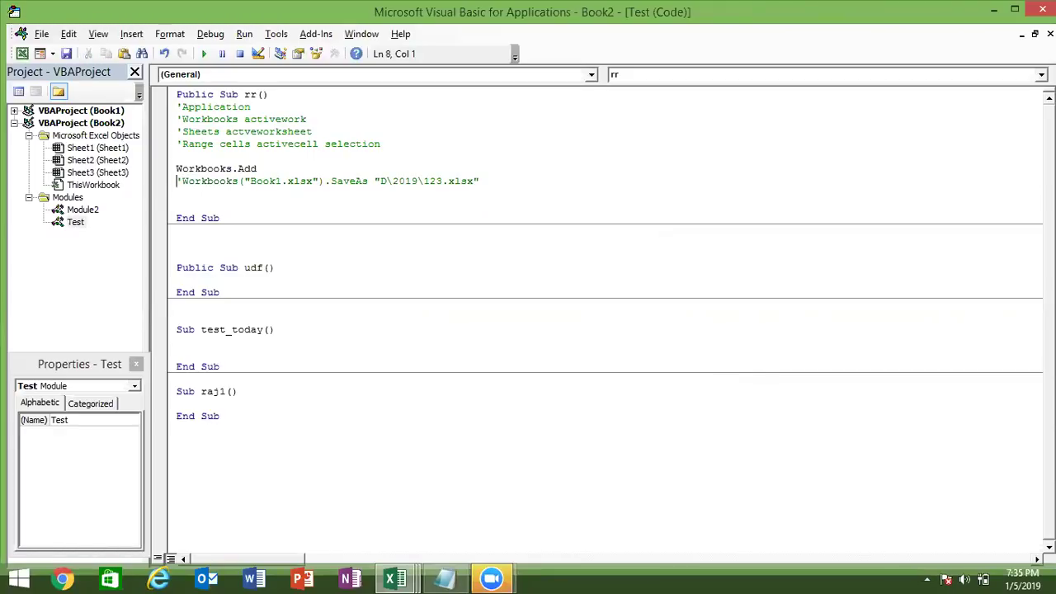
pyautogui.press('Return')
pyautogui.press('Up')
pyautogui.press('Up')
pyautogui.press('Up')
pyautogui.press('Up')
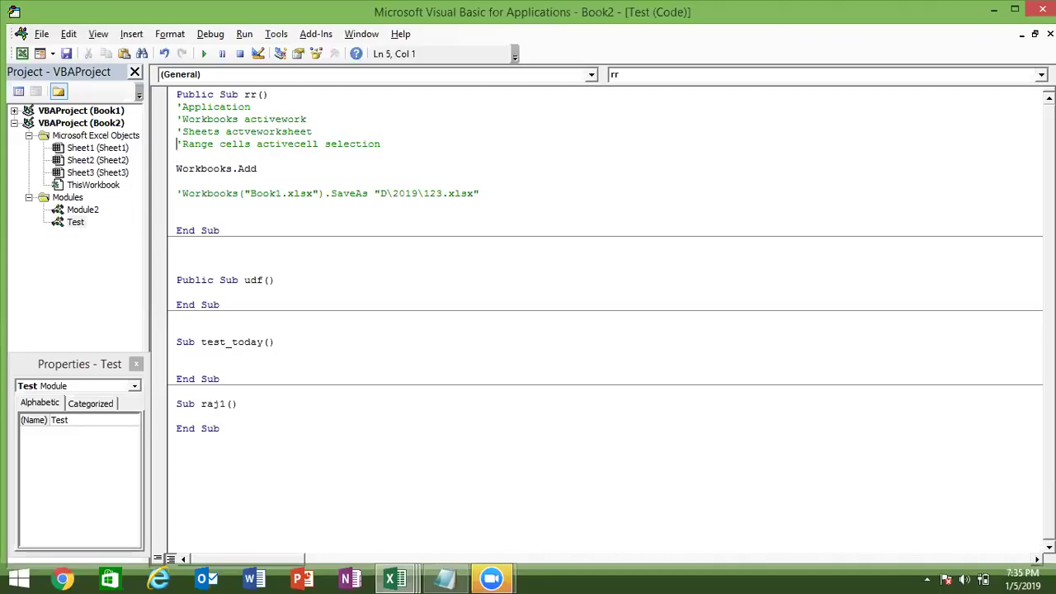
# Correct the comment to read 'activeworkbook' and return to Excel.
pyautogui.click(261, 116)
pyautogui.doubleClick(261, 115)
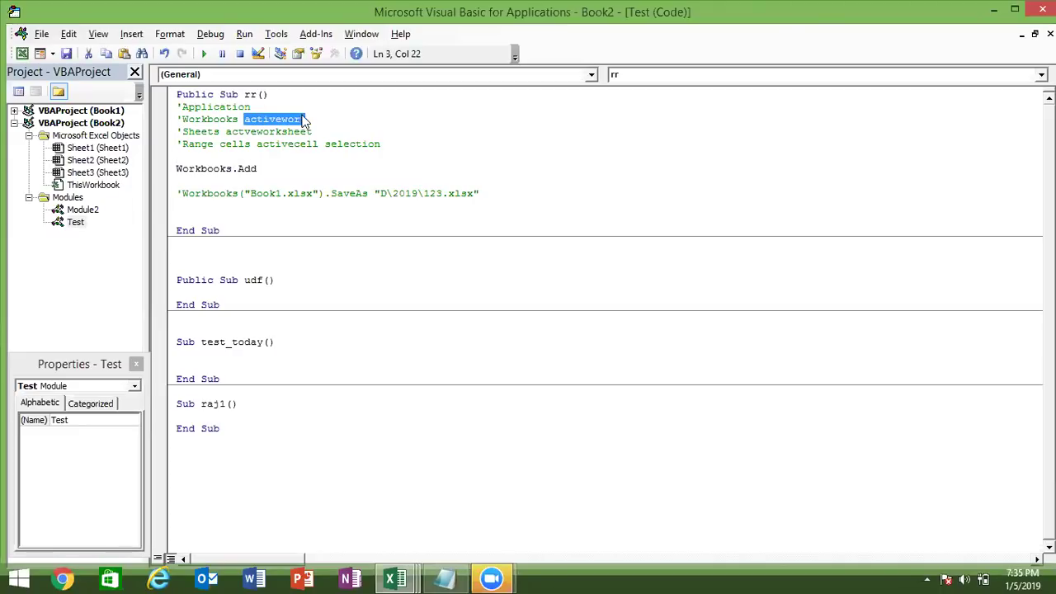
pyautogui.click(309, 118)
pyautogui.write('book')
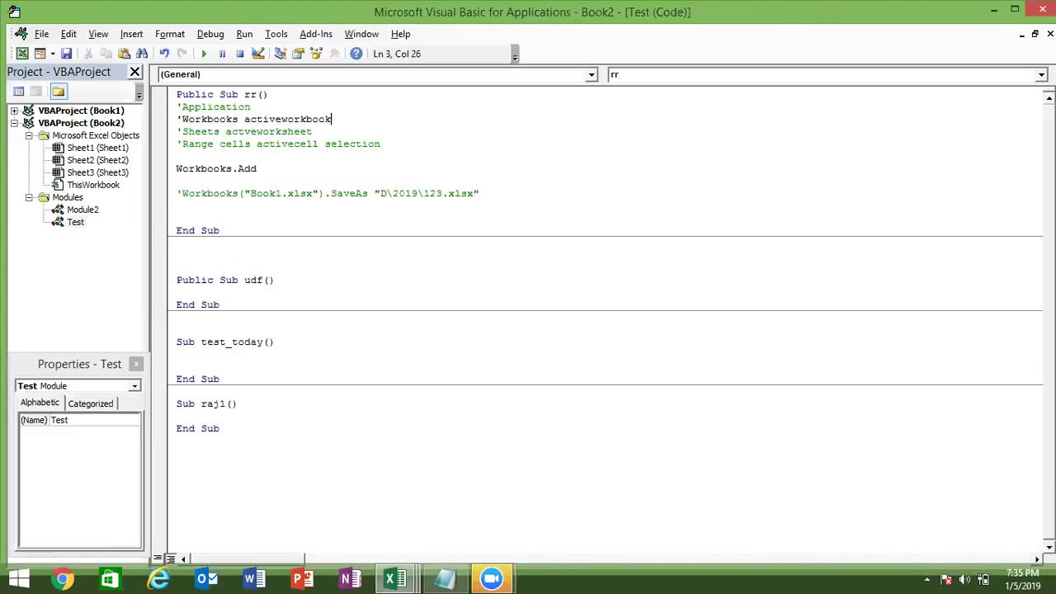
pyautogui.click(311, 156)
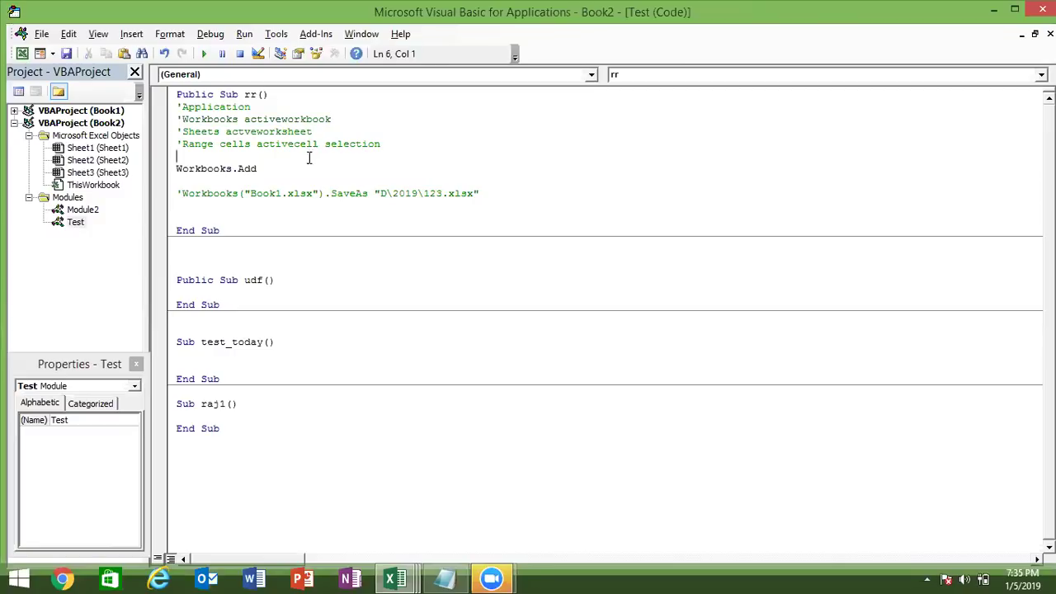
pyautogui.hotkey('alt', 'F11')
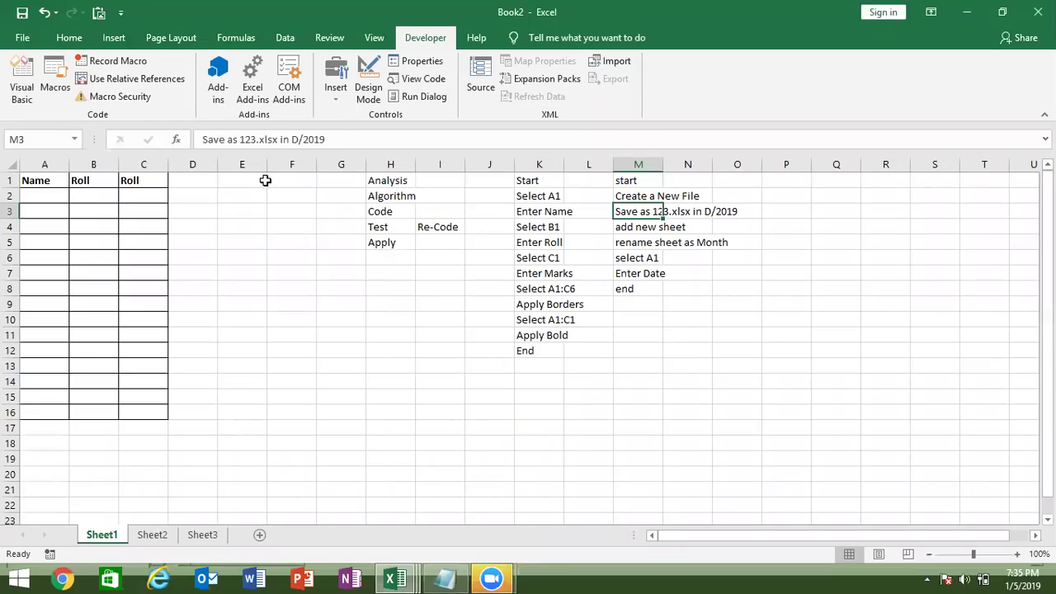
# Create the blank workbook Book3 with Ctrl+N, reposition its window, then close it.
pyautogui.hotkey('ctrl', 'n')
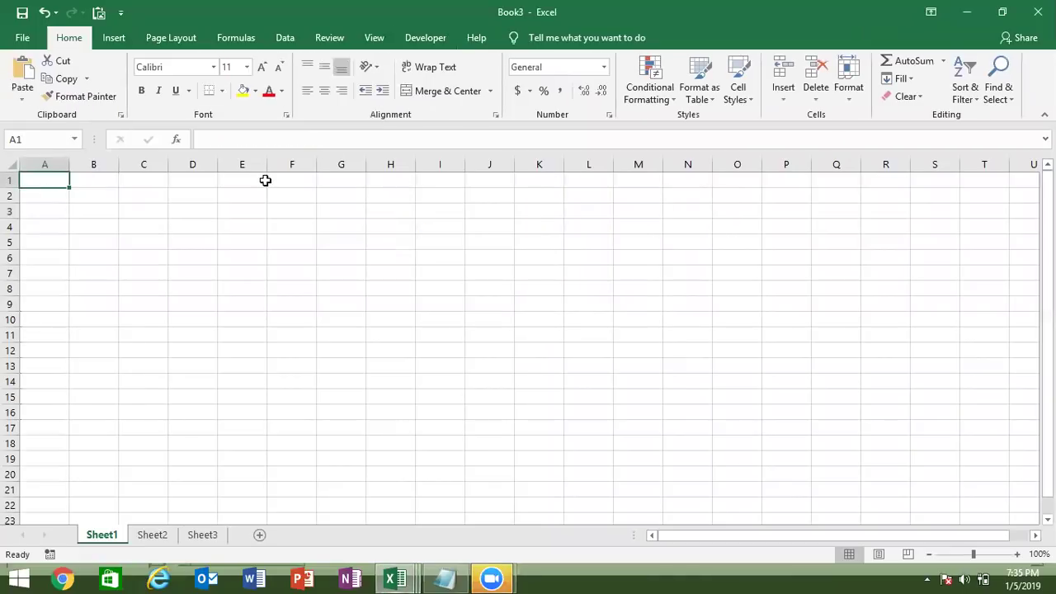
pyautogui.doubleClick(368, 29)
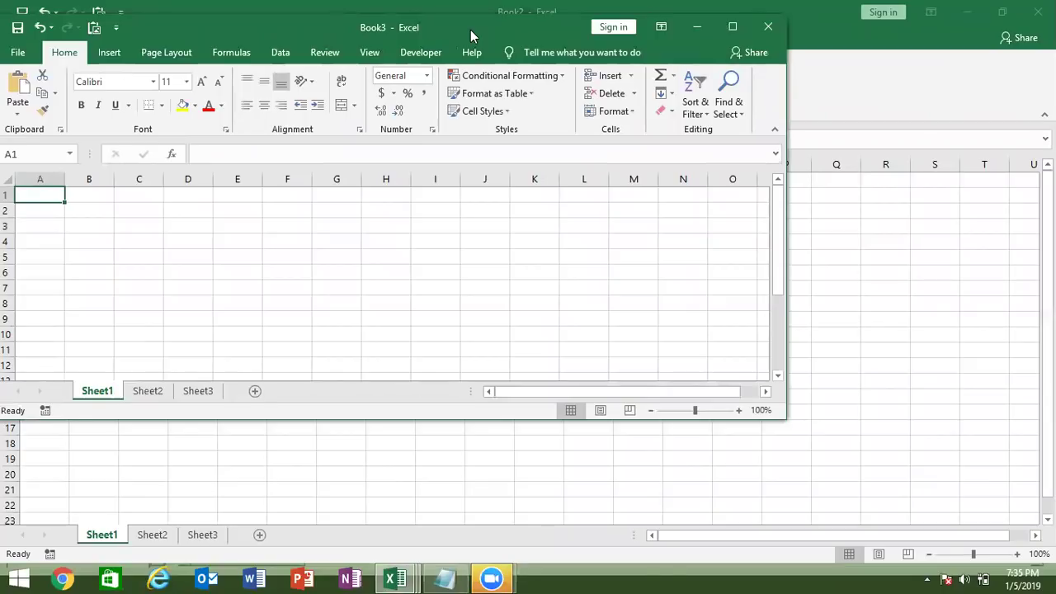
pyautogui.moveTo(266, 27); pyautogui.dragTo(272, 67)
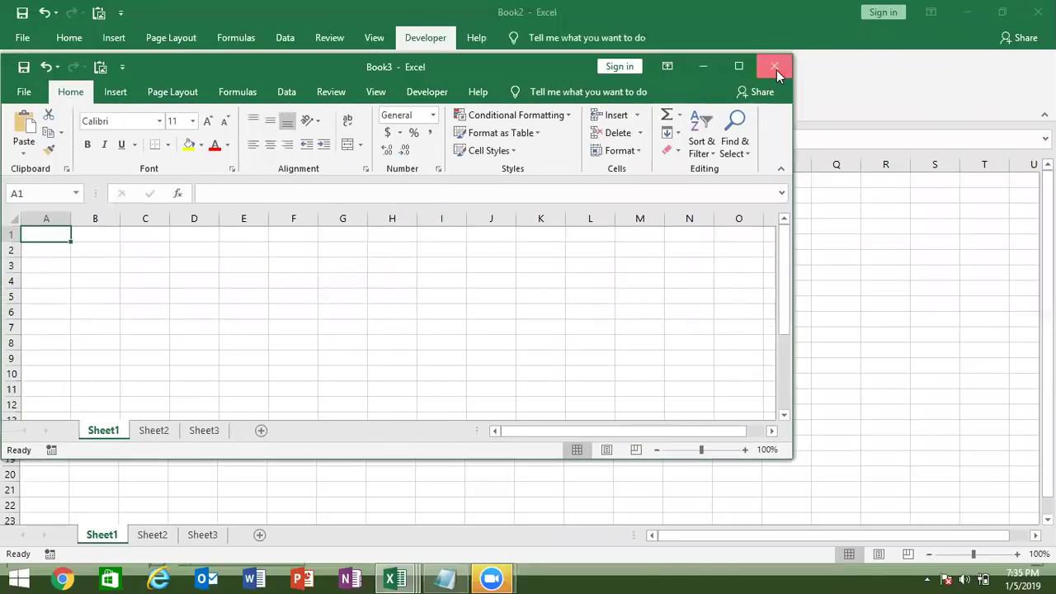
pyautogui.click(775, 67)
pyautogui.hotkey('alt', 'F11')
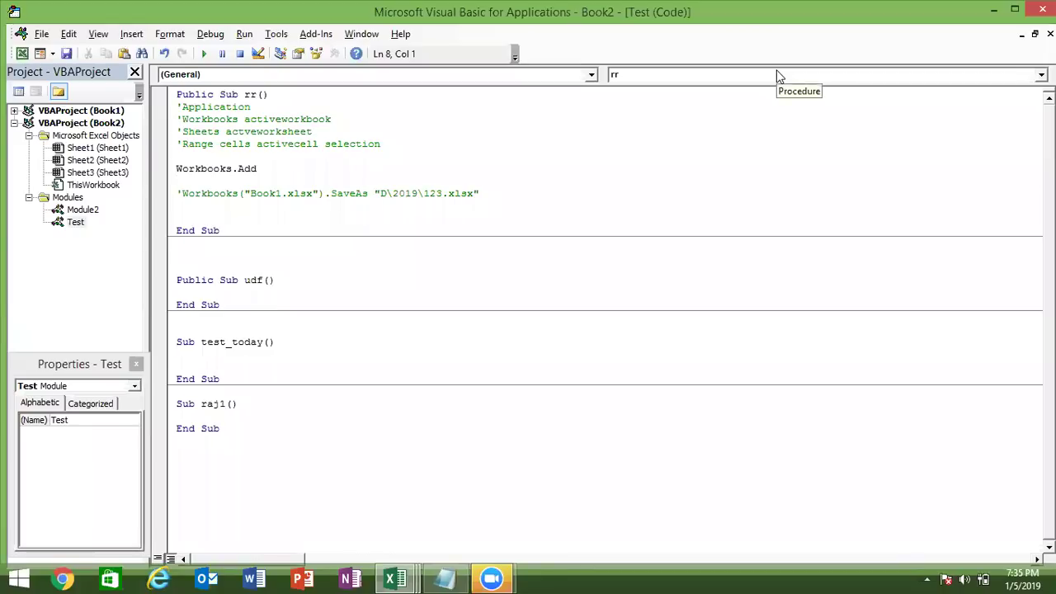
# Add ActiveWorkbook.SaveAs "D:\2019\123.xlsx" below Workbooks.Add, deleting the stray 's'.
pyautogui.write('activeworkbooks.')
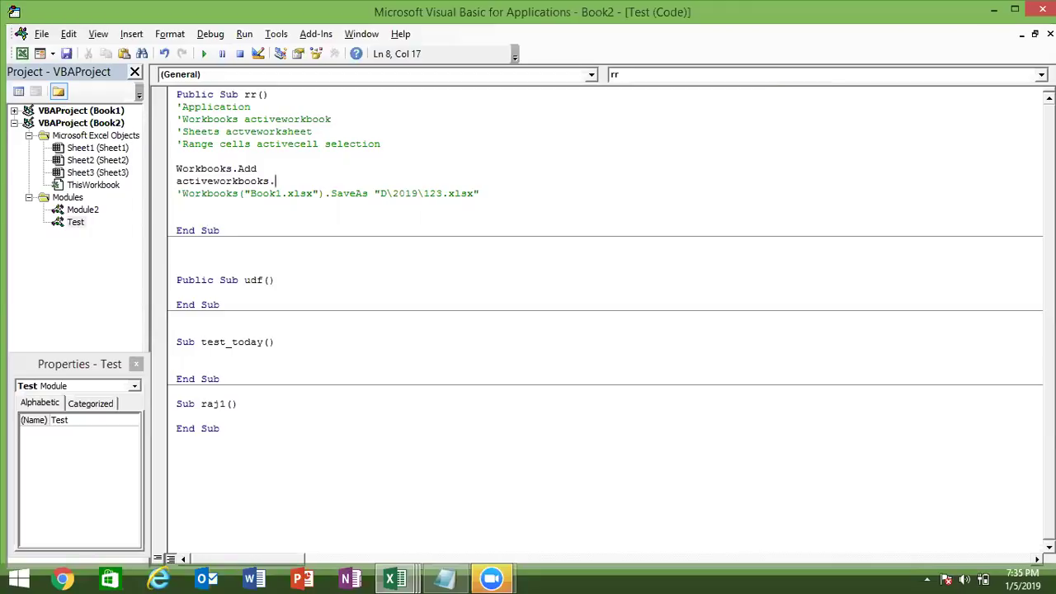
pyautogui.write('save')
pyautogui.press('BackSpace')
pyautogui.write('aveAs ')
pyautogui.write('"')
pyautogui.write('D:')
pyautogui.write('\\')
pyautogui.write('2019')
pyautogui.write('\\123.')
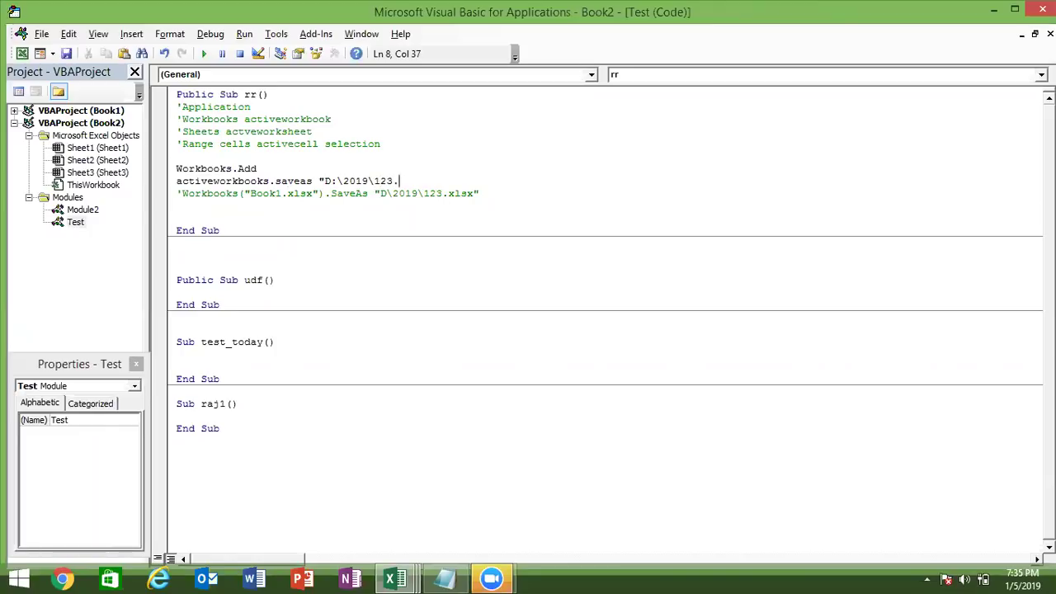
pyautogui.write('xlsx')
pyautogui.write('"')
pyautogui.press('Down')
pyautogui.click(269, 181)
pyautogui.press('BackSpace')
pyautogui.click(265, 205)
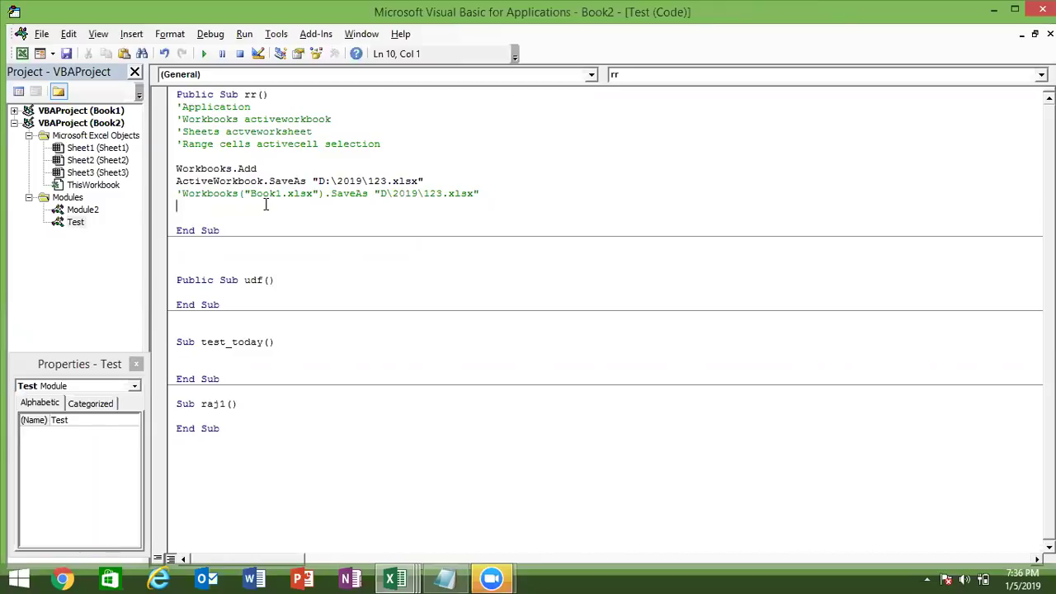
# Highlight ActiveWorkbook and the save path to explain them, then show the desktop.
pyautogui.moveTo(264, 181); pyautogui.dragTo(176, 187)
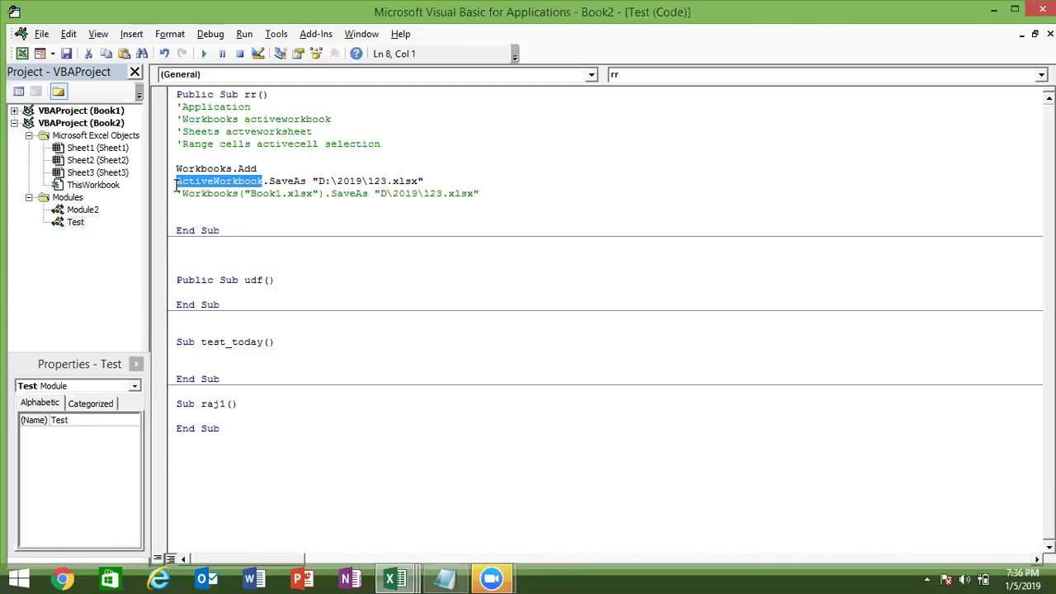
pyautogui.moveTo(318, 180); pyautogui.dragTo(424, 184)
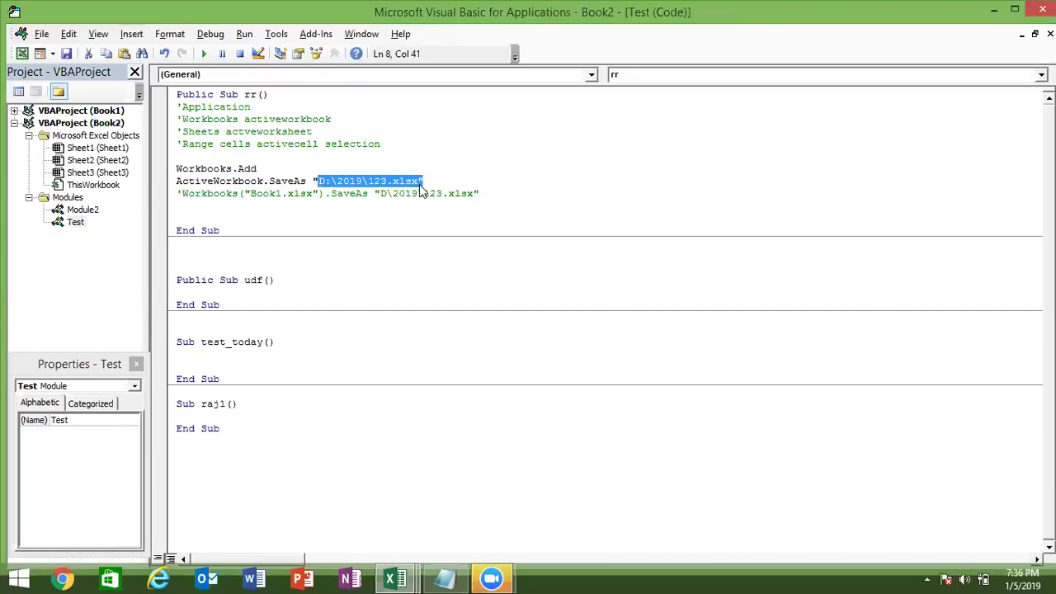
pyautogui.click(419, 181)
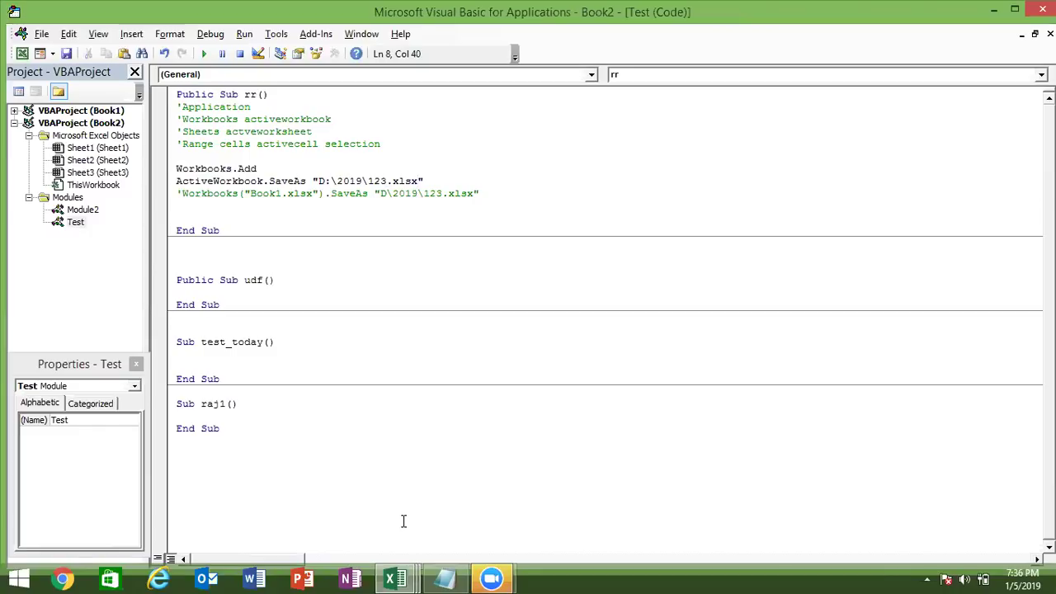
pyautogui.press('super+d')
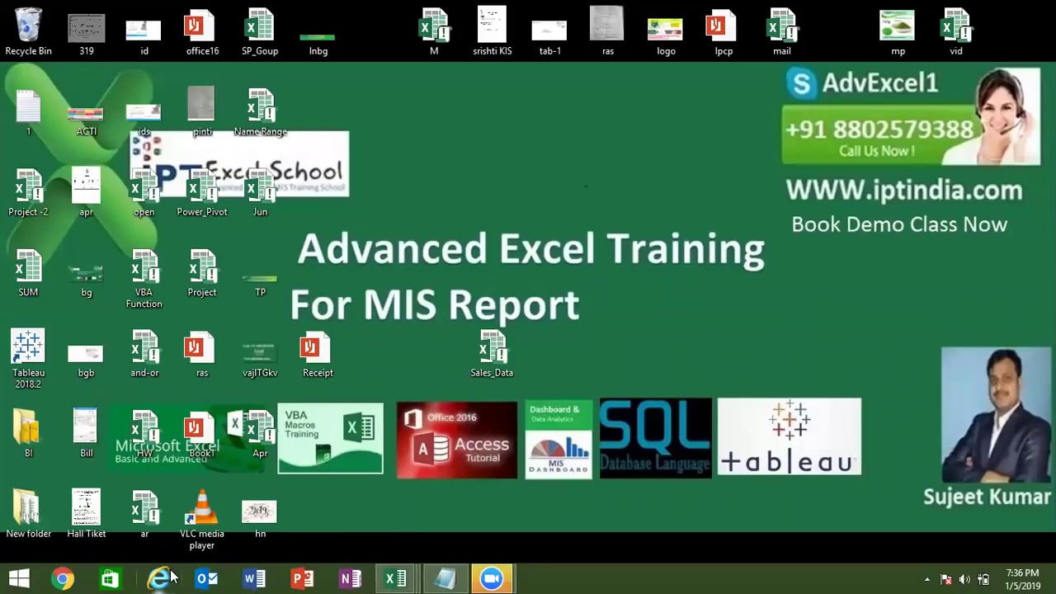
# Inspect the Part 1 video's location path in the BI folder, then close both windows.
pyautogui.doubleClick(33, 444)
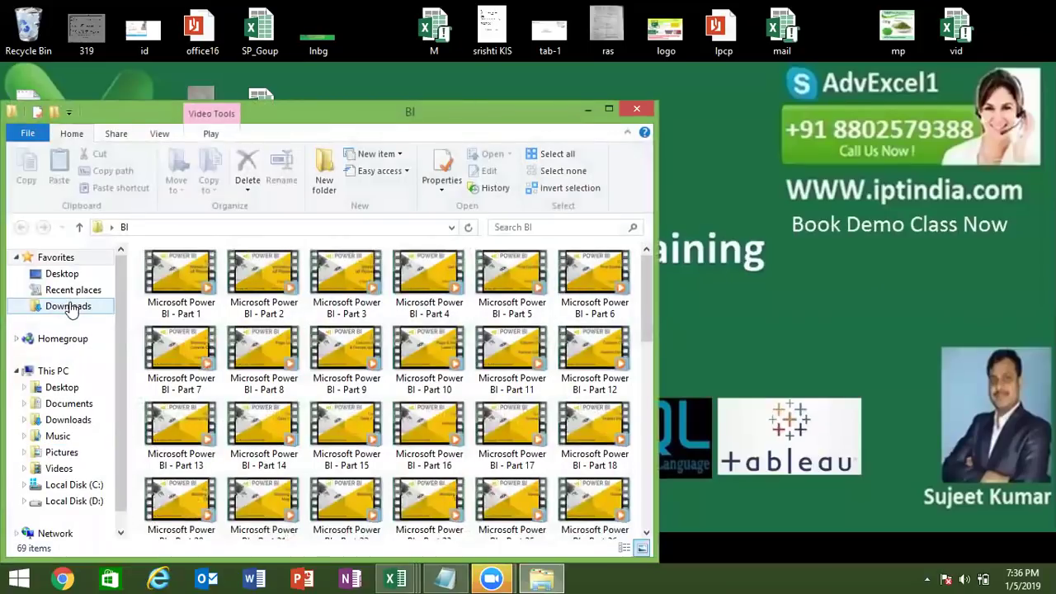
pyautogui.rightClick(162, 280)
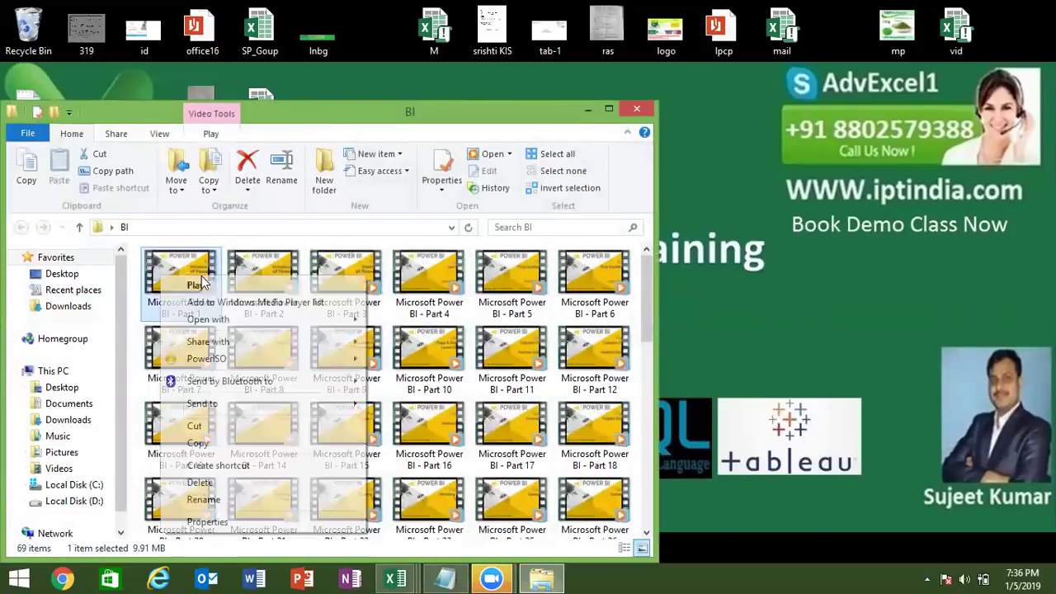
pyautogui.click(208, 521)
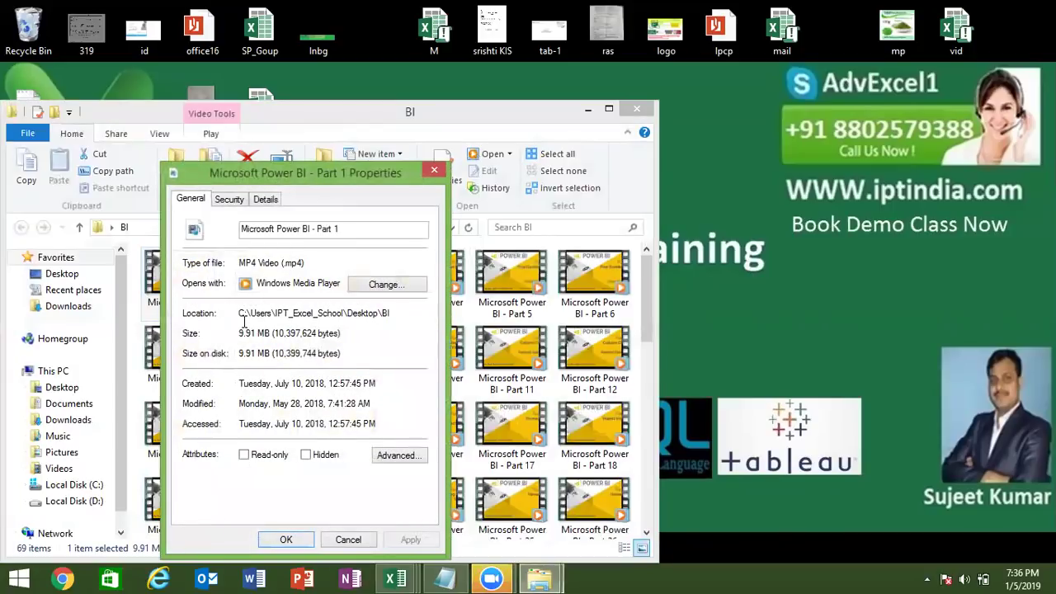
pyautogui.moveTo(239, 314); pyautogui.dragTo(383, 319)
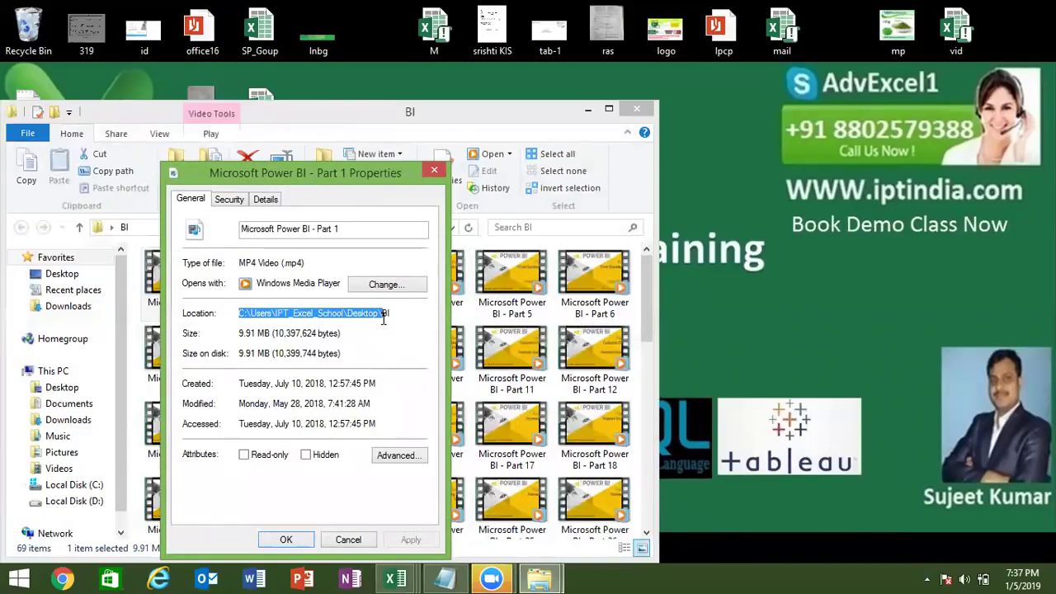
pyautogui.click(243, 317)
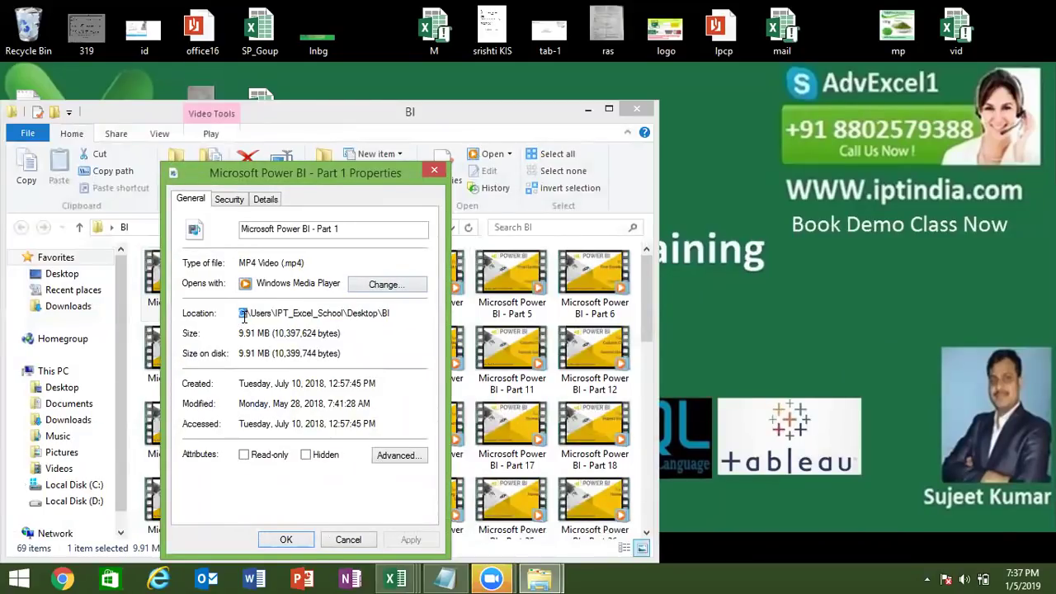
pyautogui.click(244, 317)
pyautogui.moveTo(276, 313); pyautogui.dragTo(345, 318)
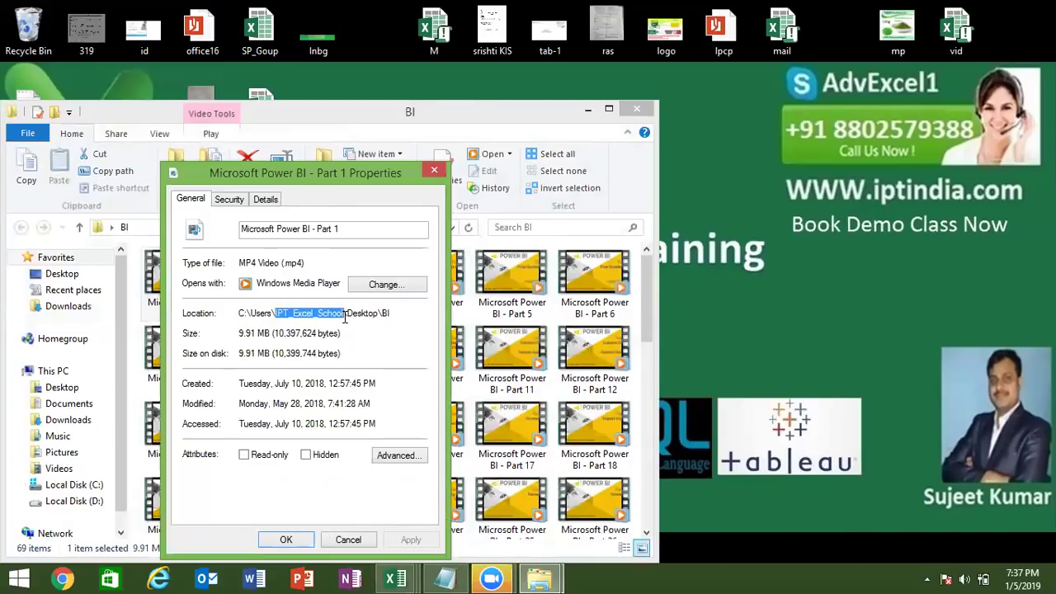
pyautogui.doubleClick(361, 315)
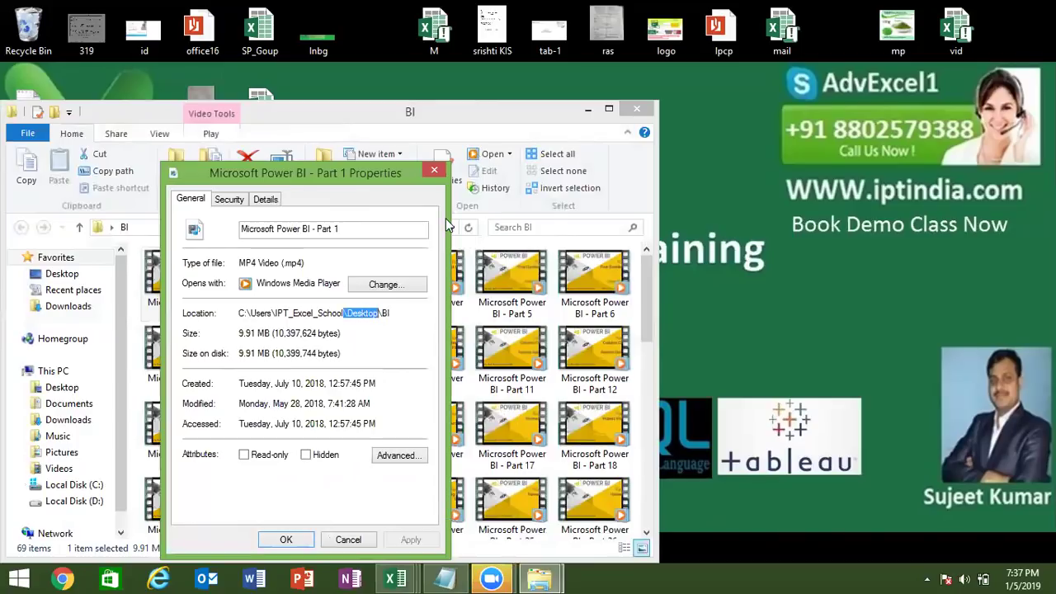
pyautogui.click(436, 171)
pyautogui.click(637, 110)
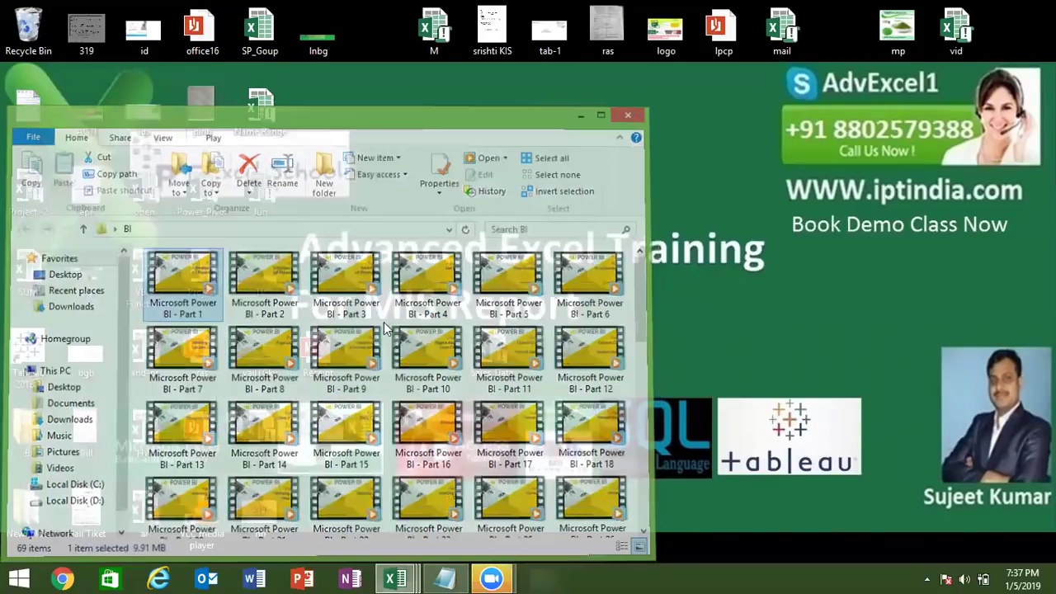
# Select 123 in the macro's save path in the VBA editor.
pyautogui.doubleClick(400, 339)
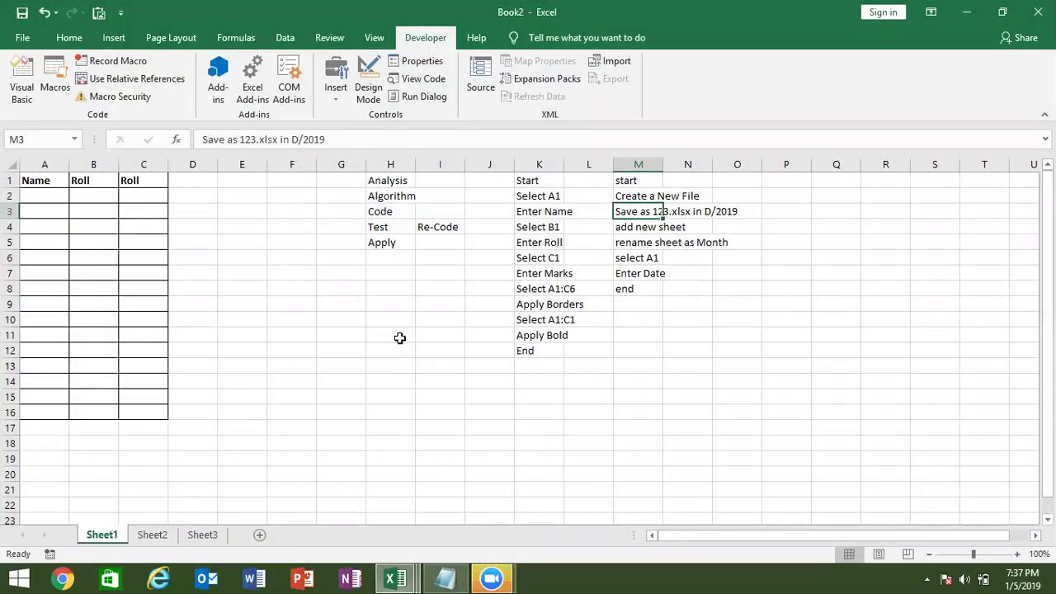
pyautogui.hotkey('alt', 'Tab')
pyautogui.hotkey('alt', 'Tab')
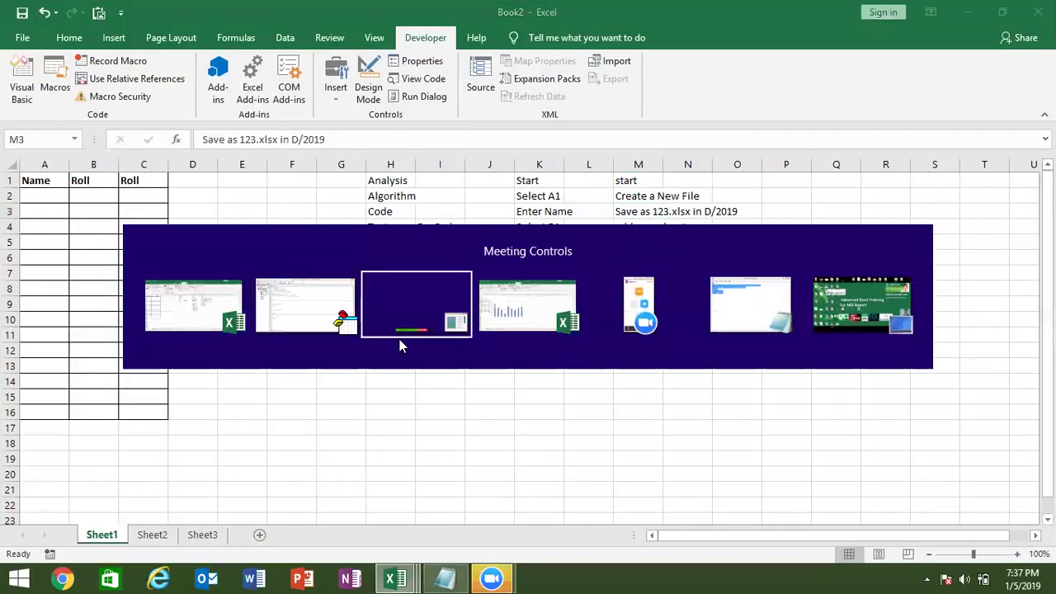
pyautogui.hotkey('alt', 'shift', 'Tab')
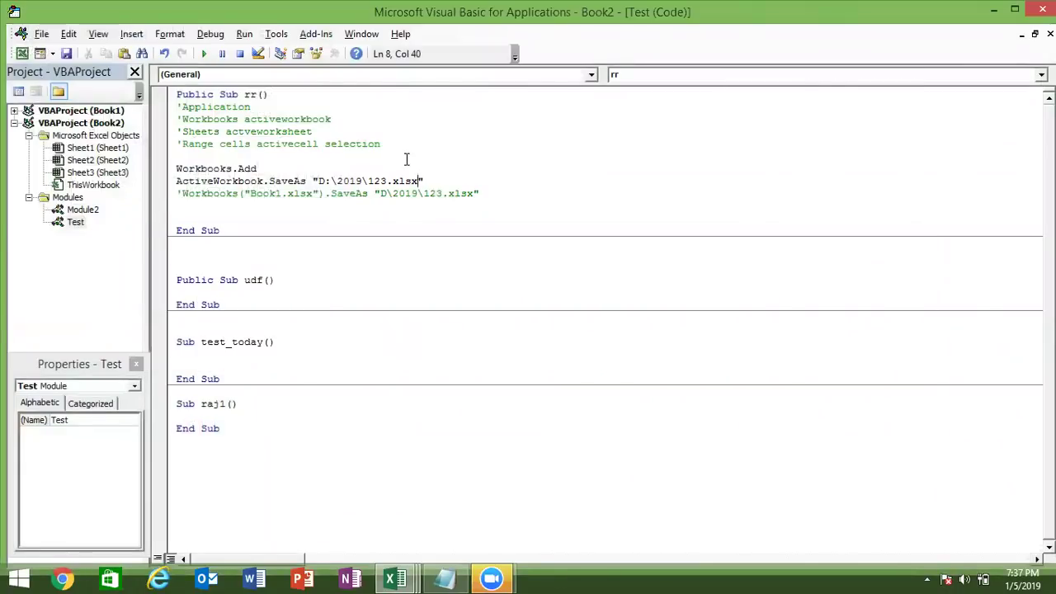
pyautogui.doubleClick(384, 181)
# Type the note 'as a 123' in cell O2 of Book2.
pyautogui.hotkey('alt', 'Tab')
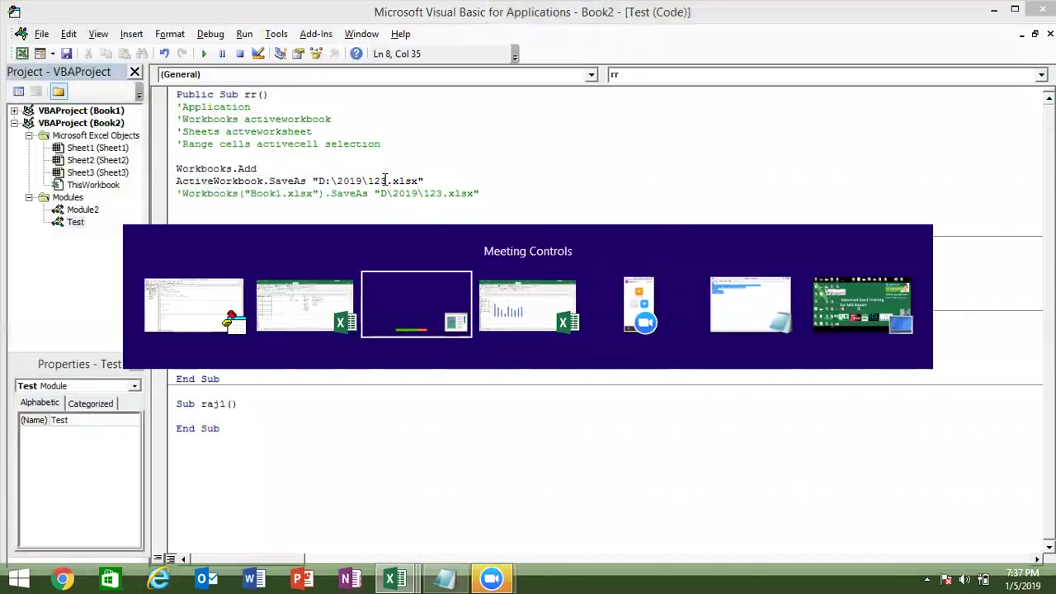
pyautogui.hotkey('alt', 'shift', 'Tab')
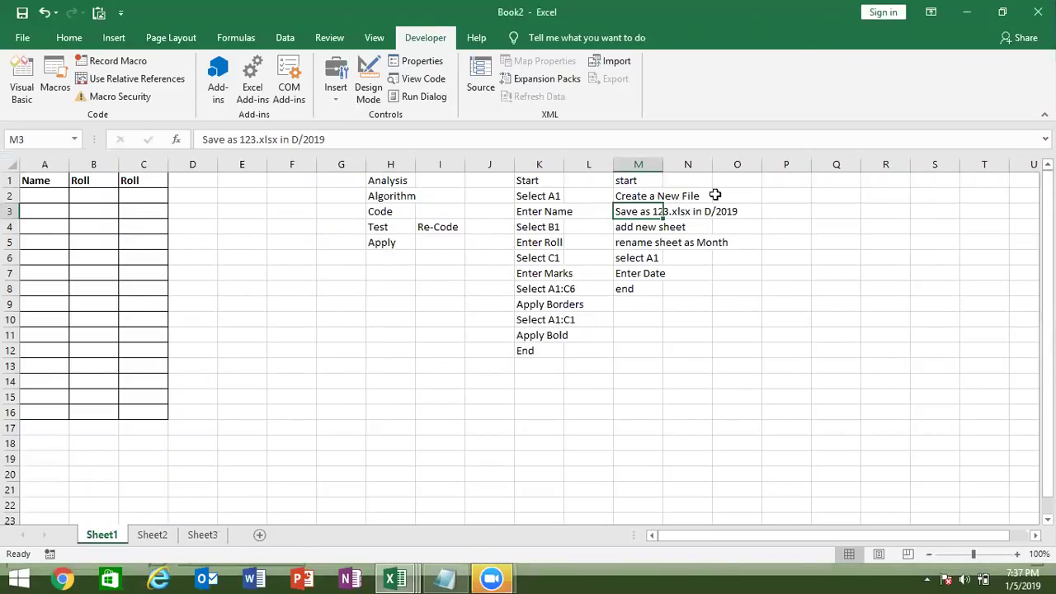
pyautogui.click(729, 199)
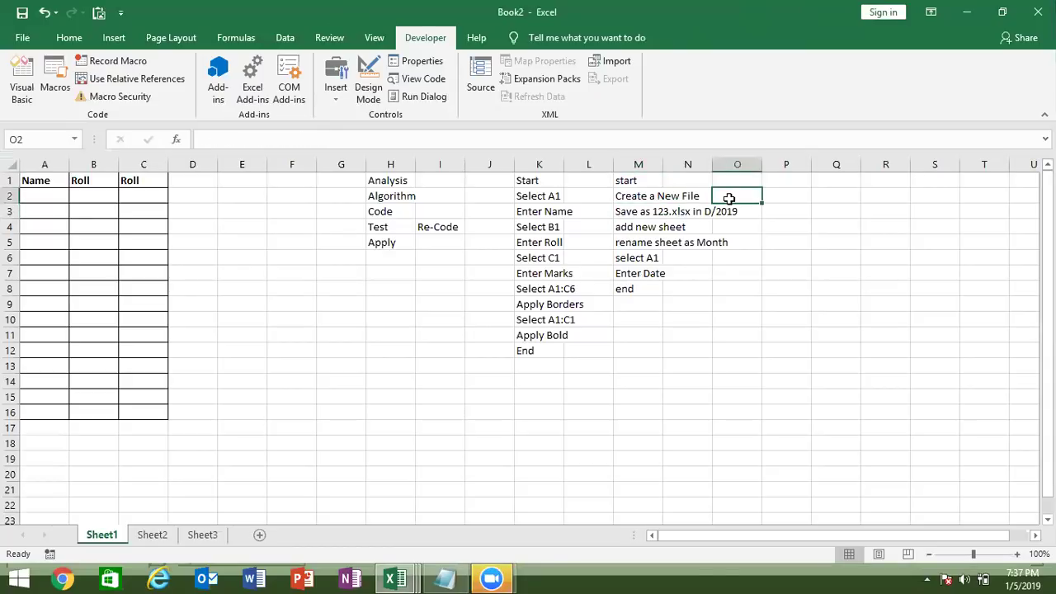
pyautogui.write('a')
pyautogui.write('s a 123')
pyautogui.hotkey('alt', 'F11')
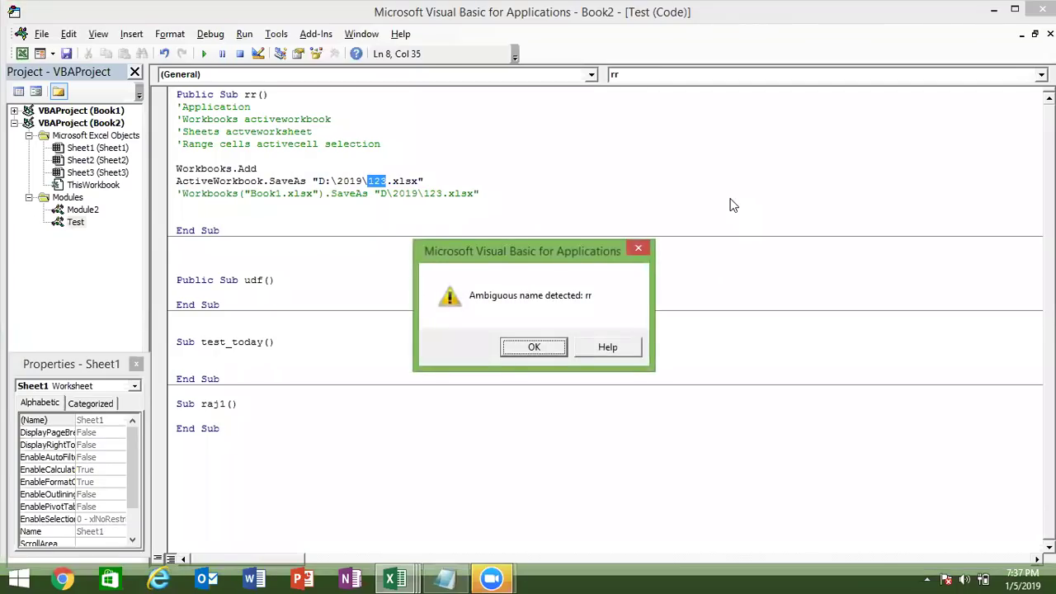
pyautogui.hotkey('alt', 'F11')
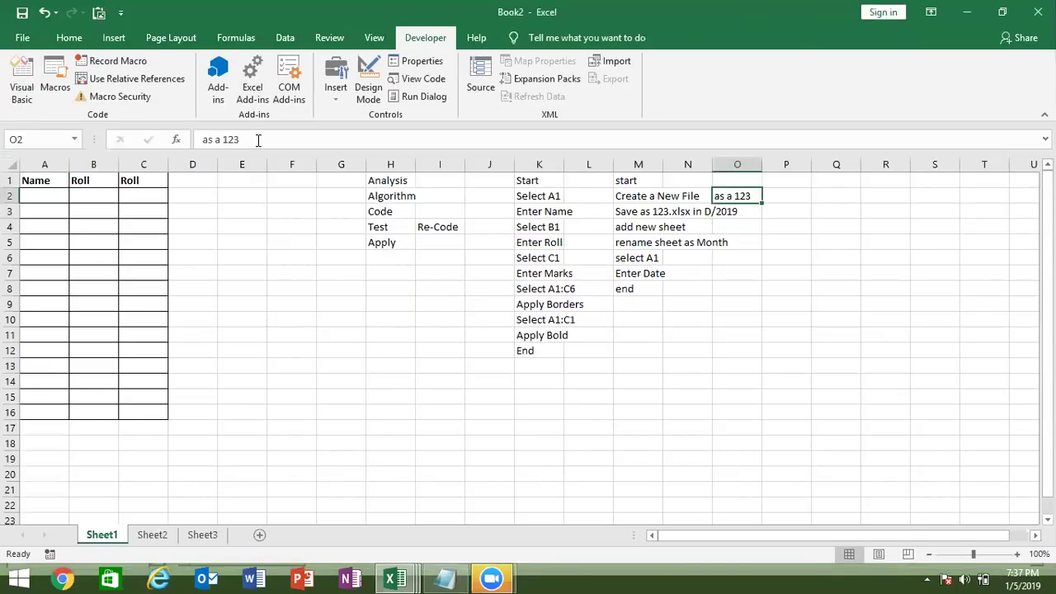
# Complete the O2 note so it reads 'as a 123.xlsx in D:\2019'.
pyautogui.click(259, 140)
pyautogui.write('.xs')
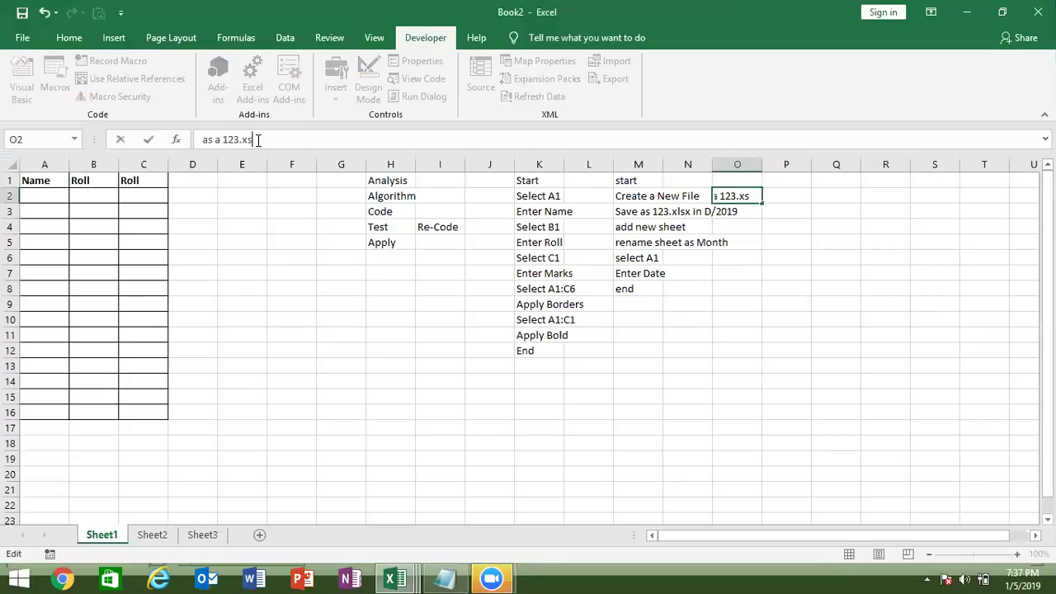
pyautogui.press('BackSpace')
pyautogui.write('lsx')
pyautogui.write(' in D:\\2019')
pyautogui.press('Return')
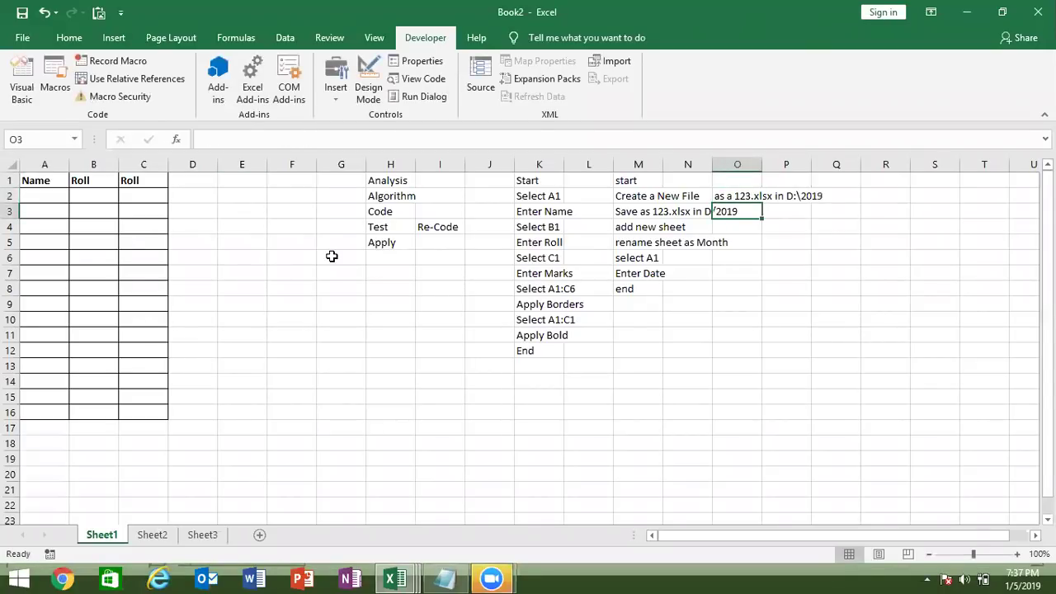
pyautogui.hotkey('alt', 'F11')
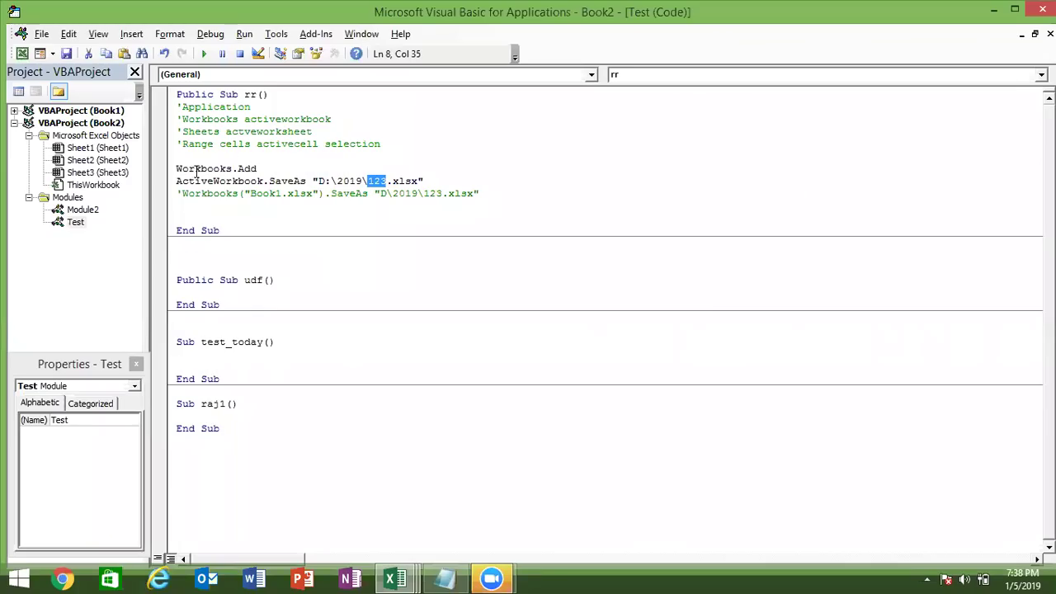
# Append .SaveAs to the Workbooks.Add line on line 7.
pyautogui.click(258, 168)
pyautogui.write('.')
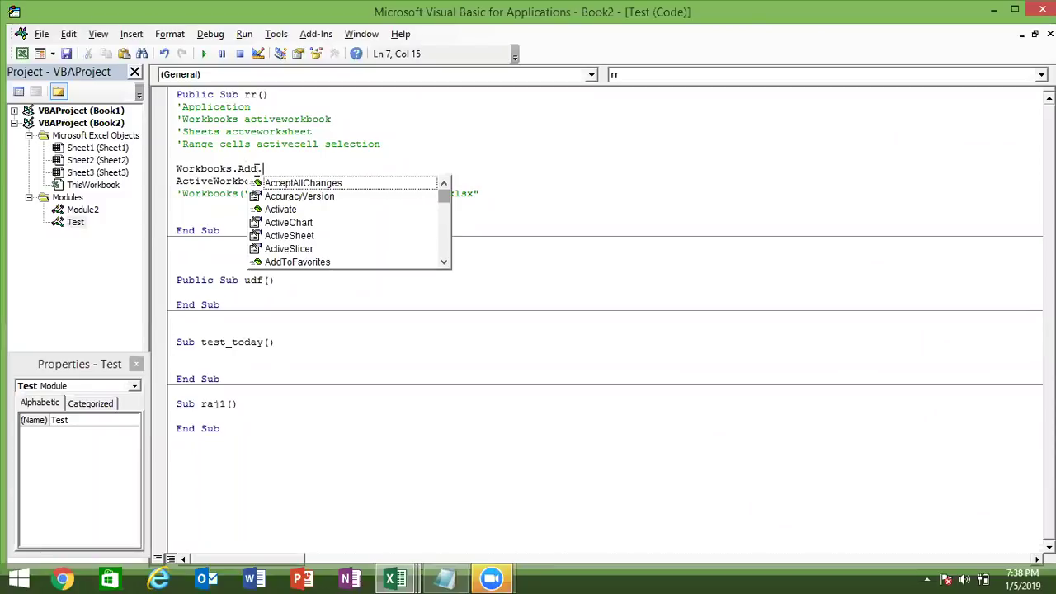
pyautogui.write('s')
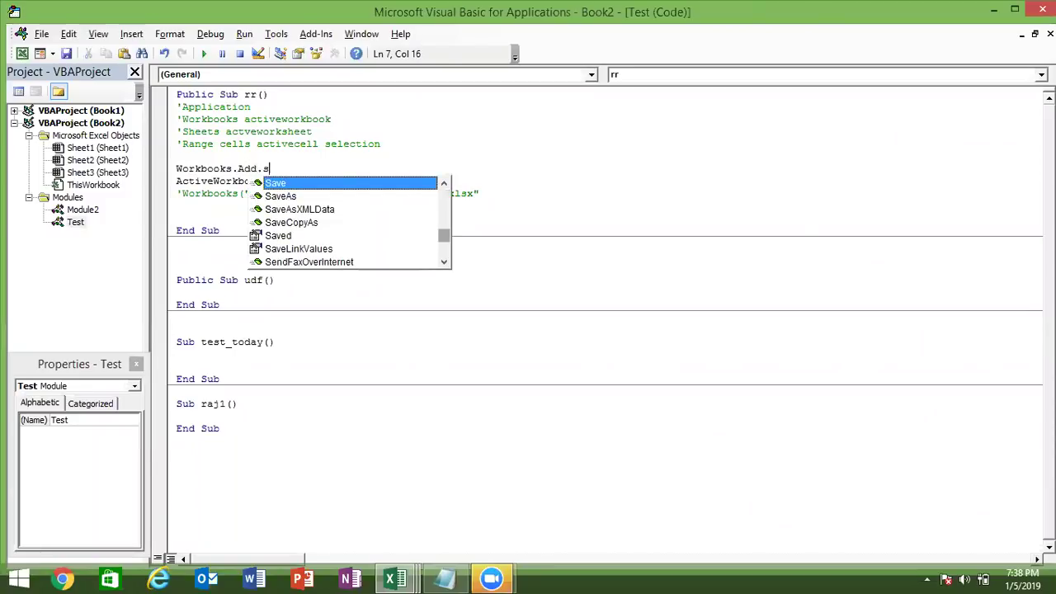
pyautogui.press('Down')
pyautogui.press('Tab')
pyautogui.press('BackSpace')
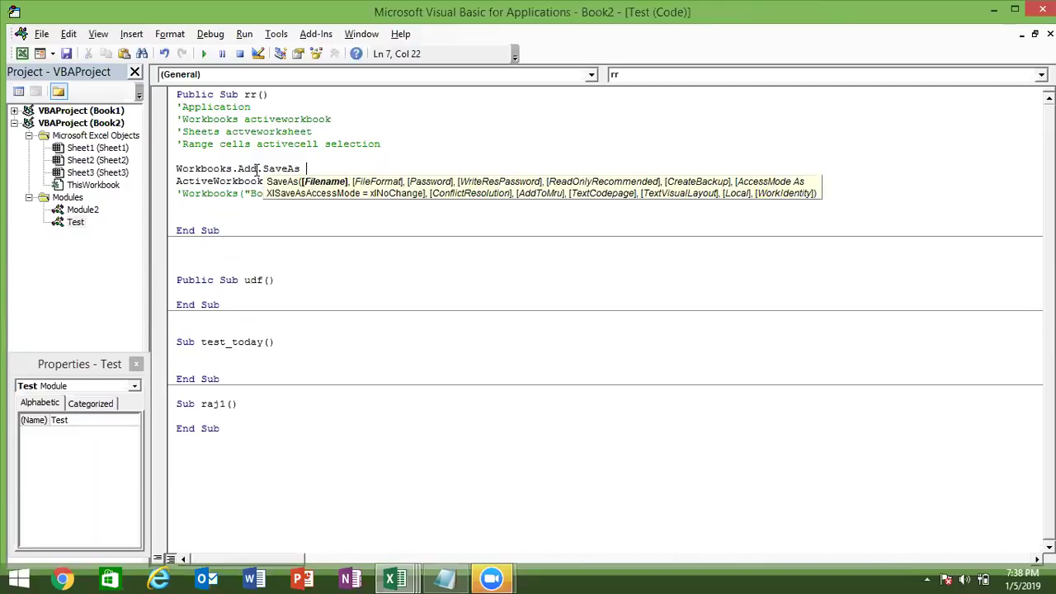
pyautogui.click(286, 217)
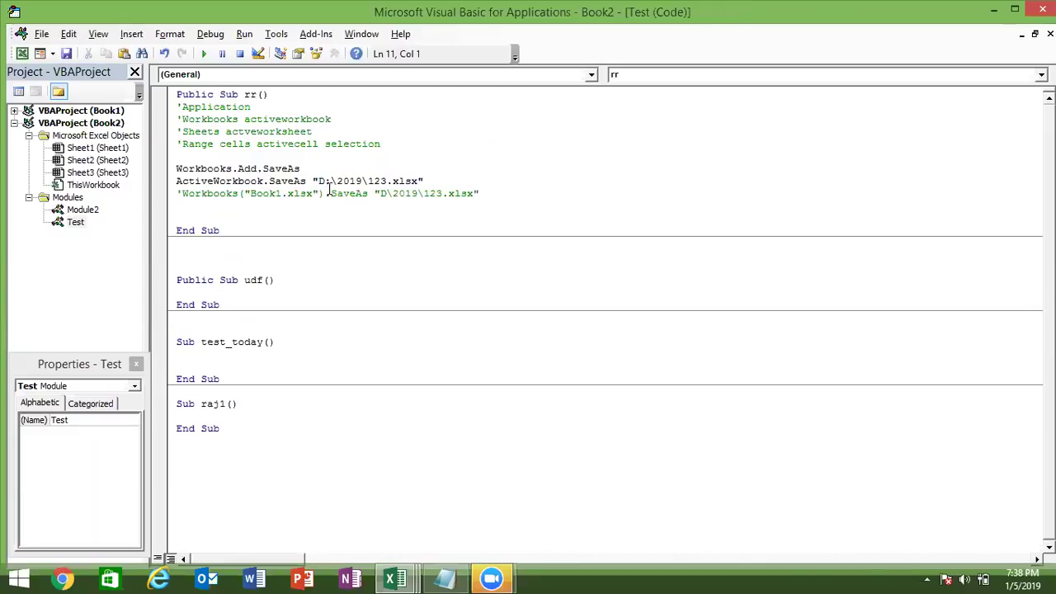
# Give it the path "D:\2019\123.xlsx" from line 8, then return to the Book2 worksheet.
pyautogui.moveTo(313, 180); pyautogui.dragTo(426, 180)
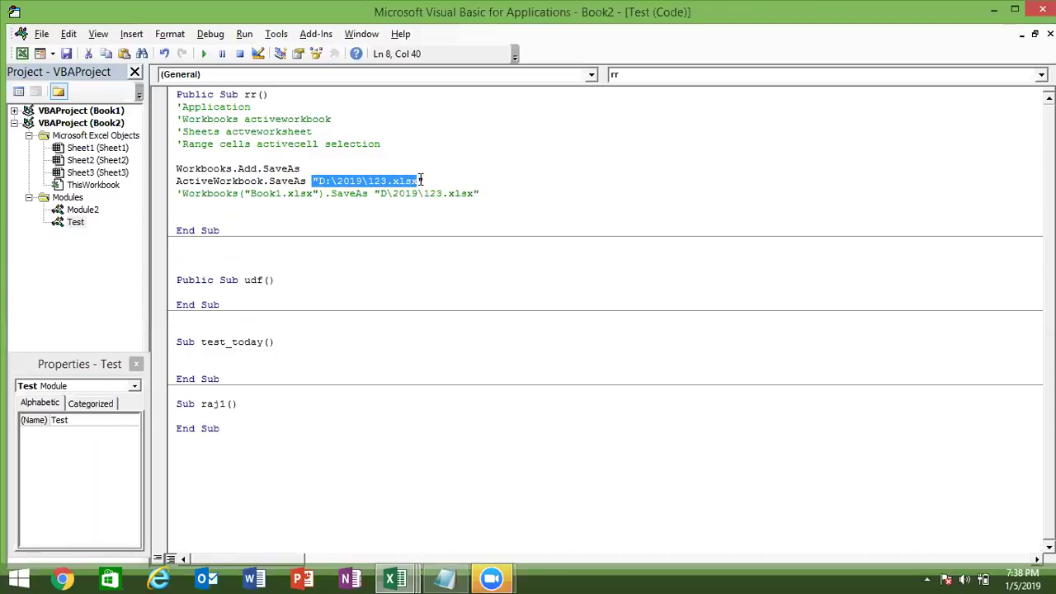
pyautogui.click(347, 168)
pyautogui.write('"D:\\2019\\123.xlsx"')
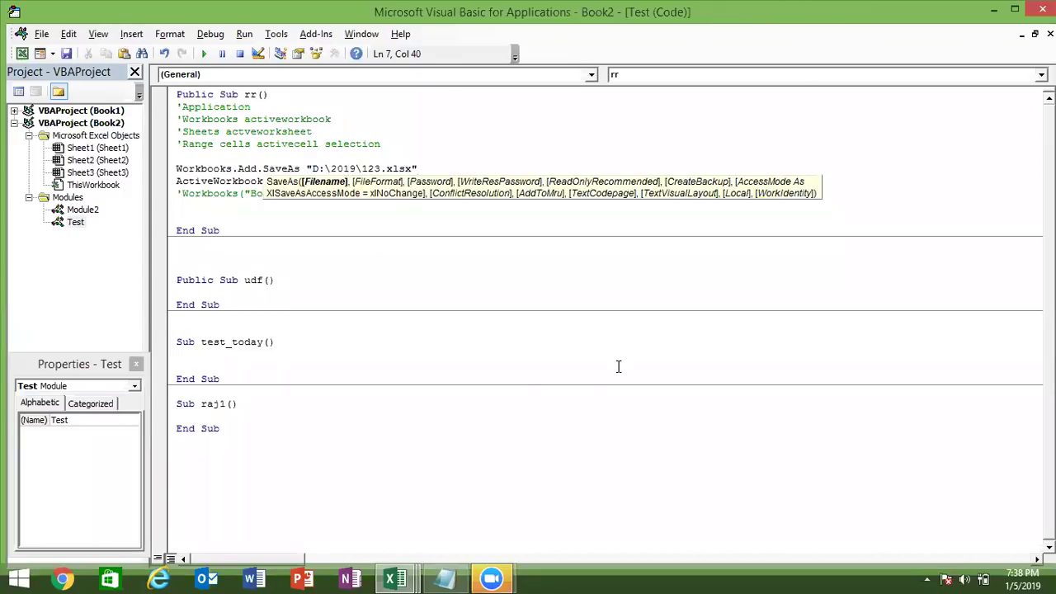
pyautogui.press('Escape')
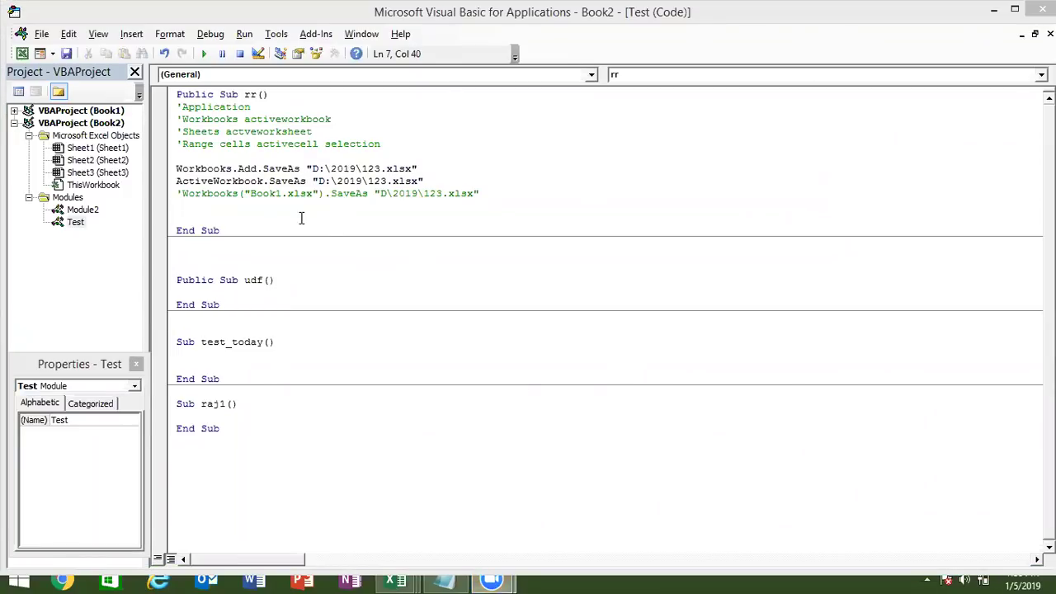
pyautogui.click(301, 218)
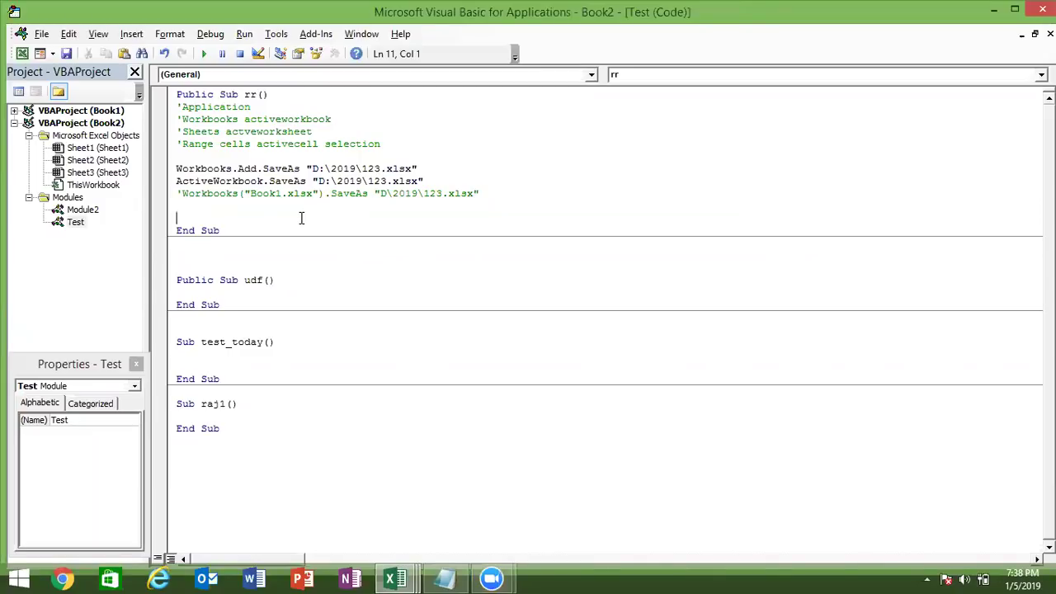
pyautogui.hotkey('alt', 'Tab')
pyautogui.hotkey('alt', 'Tab')
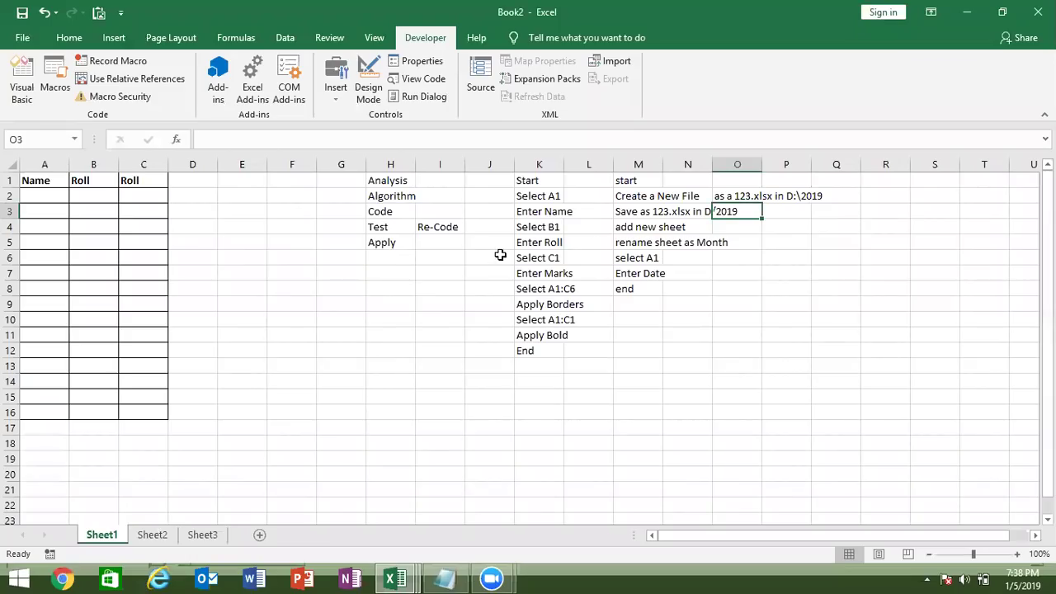
# Add a Sheets.Add line and an ActiveSheet.Name = "month" line to macro rr.
pyautogui.click(638, 226)
pyautogui.hotkey('alt', 'Tab')
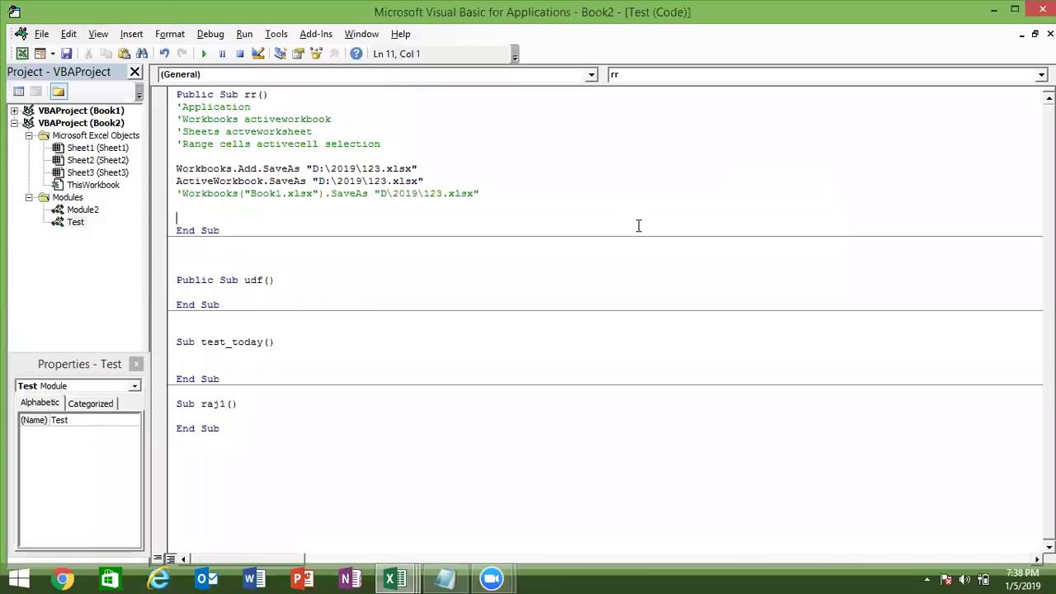
pyautogui.write('sheets')
pyautogui.write('.ad')
pyautogui.press('Tab')
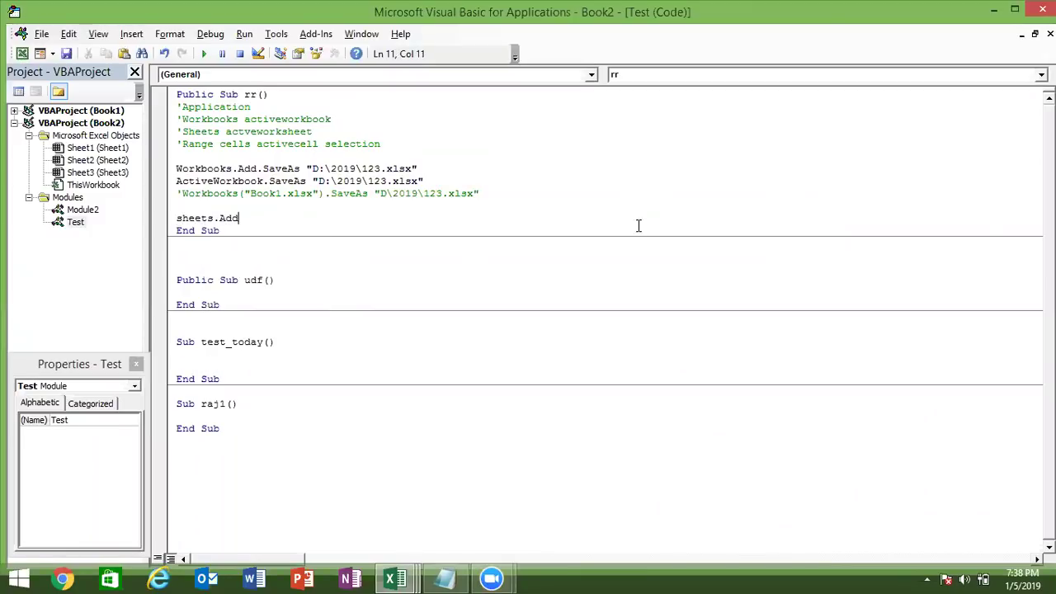
pyautogui.press('Return')
pyautogui.write('activesheet.name="/month')
pyautogui.press('Return')
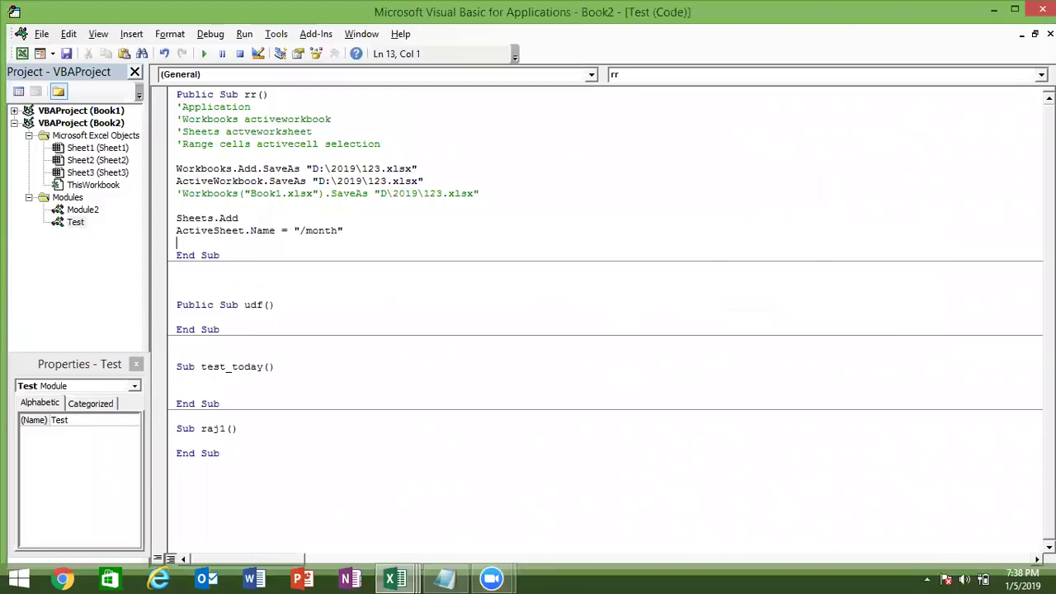
# Delete the stray slash and extend the first line to Sheets.Add.Name = "Month", adding blank lines before End Sub.
pyautogui.click(306, 232)
pyautogui.press('BackSpace')
pyautogui.click(245, 218)
pyautogui.write('.')
pyautogui.write('name=')
pyautogui.write('"Month')
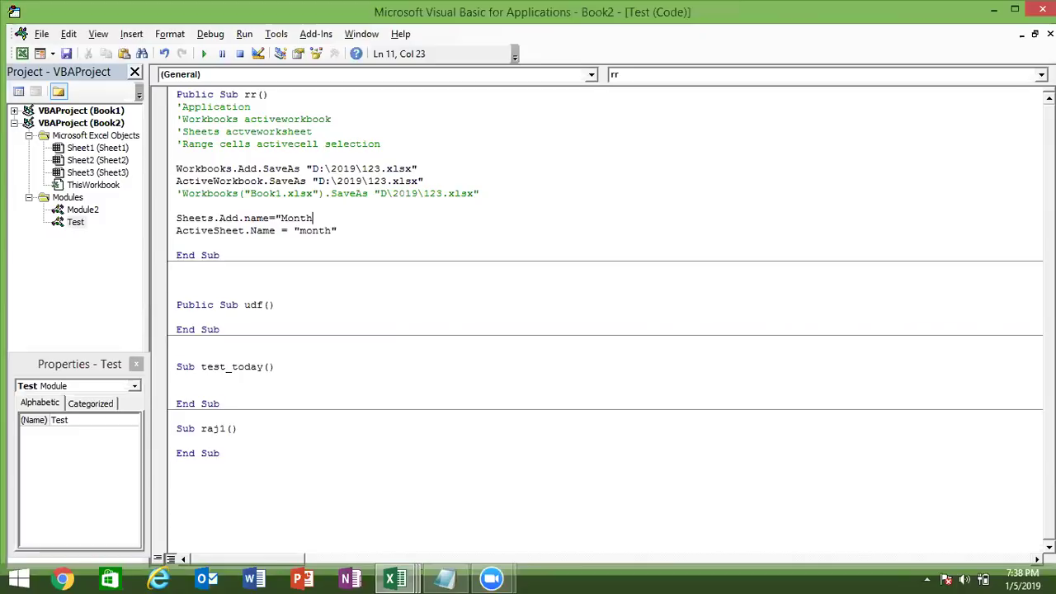
pyautogui.press('Return')
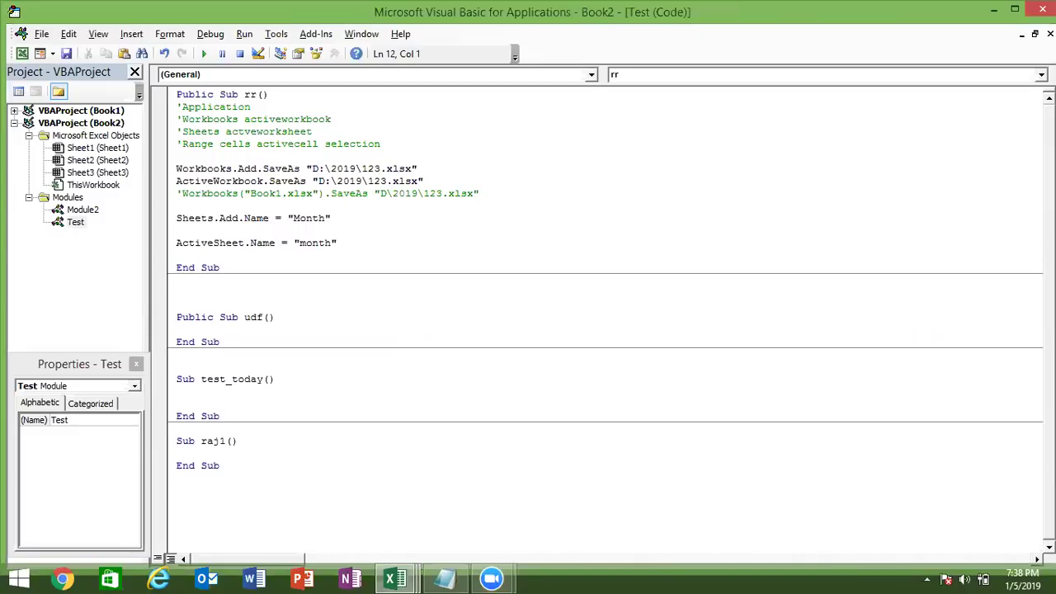
pyautogui.press('Delete')
pyautogui.click(177, 255)
pyautogui.press('Return')
pyautogui.press('Return')
pyautogui.press('Up')
pyautogui.press('Up')
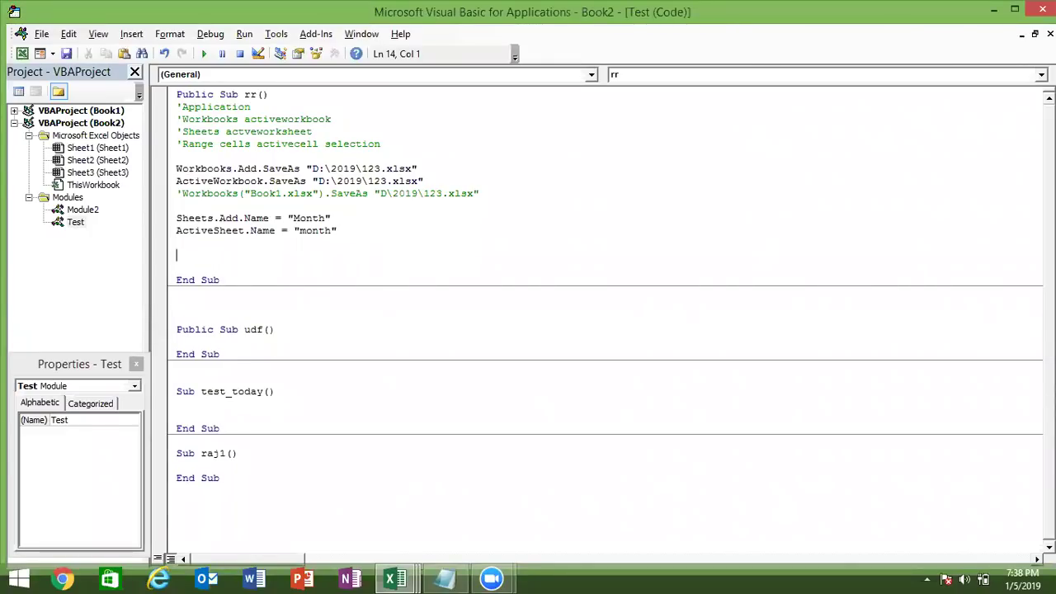
# Write Range("a1").Value = Date on a new line just above End Sub, using IntelliSense for Value.
pyautogui.write('range')
pyautogui.write('("a1')
pyautogui.press('Down')
pyautogui.press('Return')
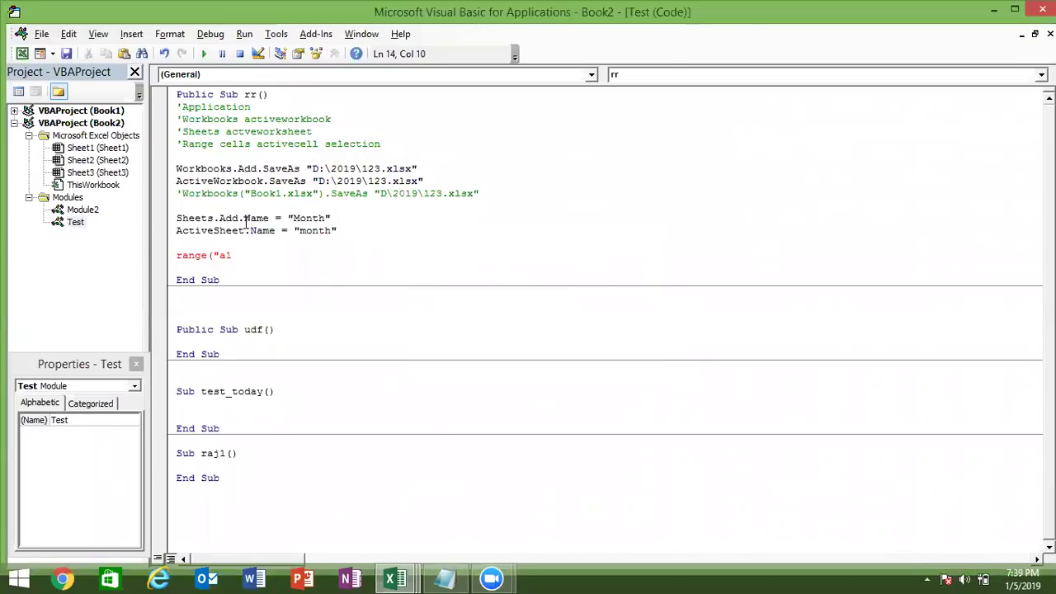
pyautogui.write(').ne')
pyautogui.press('BackSpace')
pyautogui.press('BackSpace')
pyautogui.write('v')
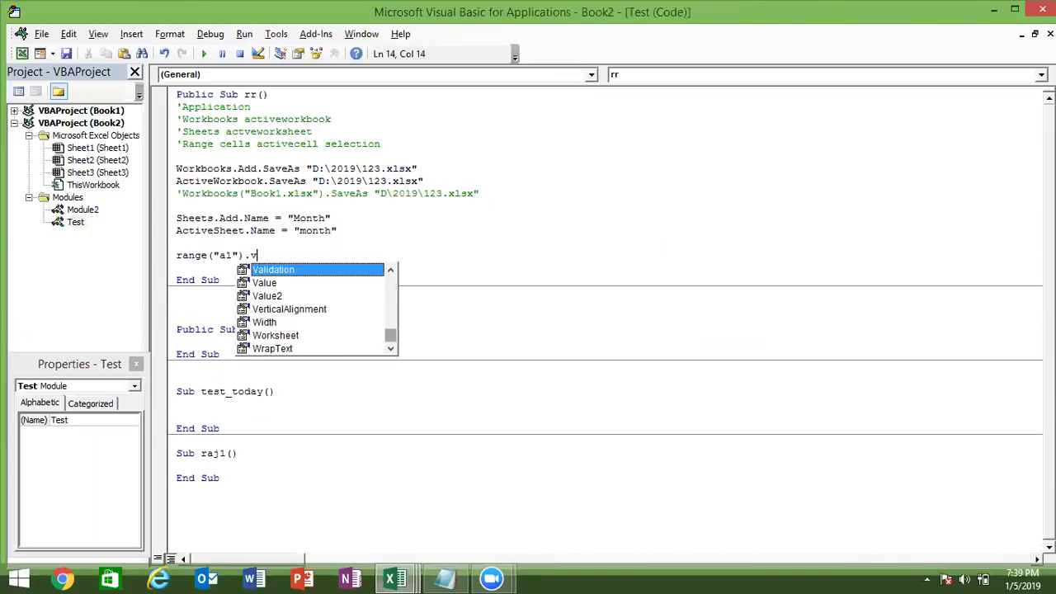
pyautogui.press('Down')
pyautogui.press('Tab')
pyautogui.write('= Date')
pyautogui.press('Return')
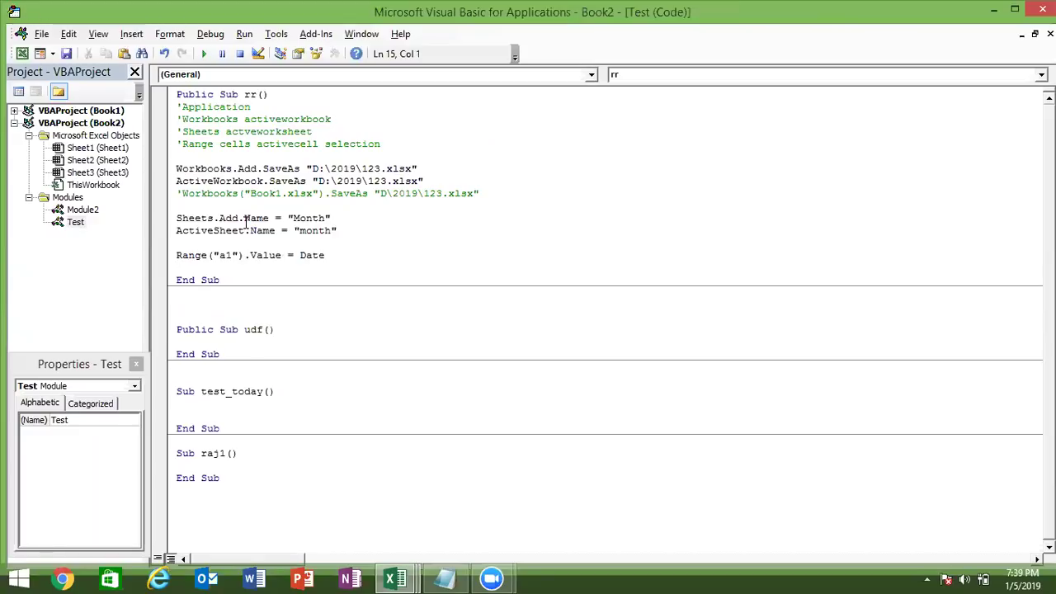
pyautogui.hotkey('alt', 'Tab')
pyautogui.hotkey('alt', 'Tab')
pyautogui.hotkey('alt', 'Tab')
pyautogui.hotkey('alt', 'Tab')
pyautogui.hotkey('alt', 'Tab')
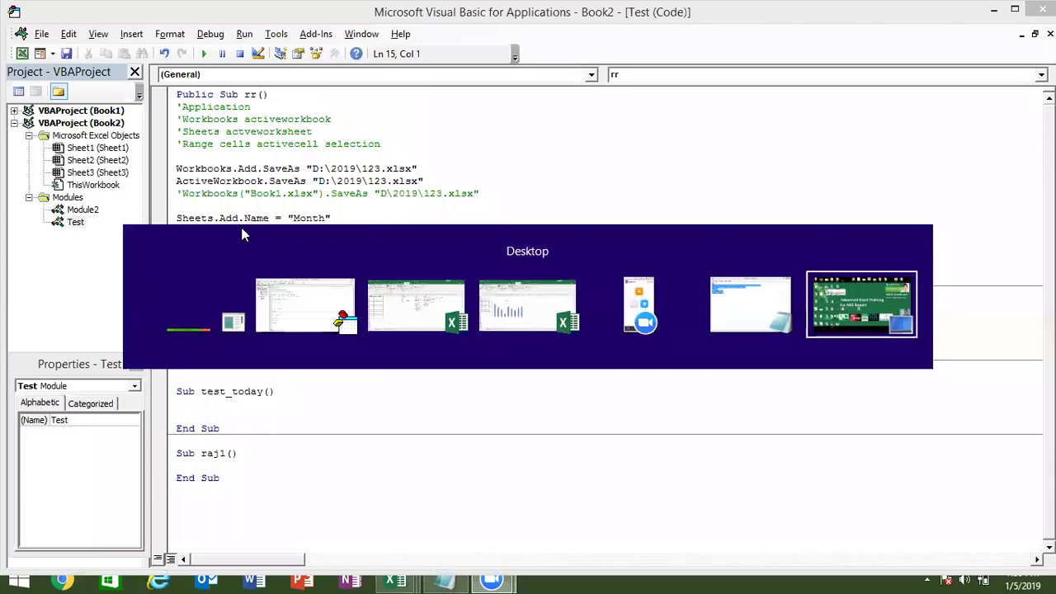
pyautogui.click(395, 578)
pyautogui.click(532, 524)
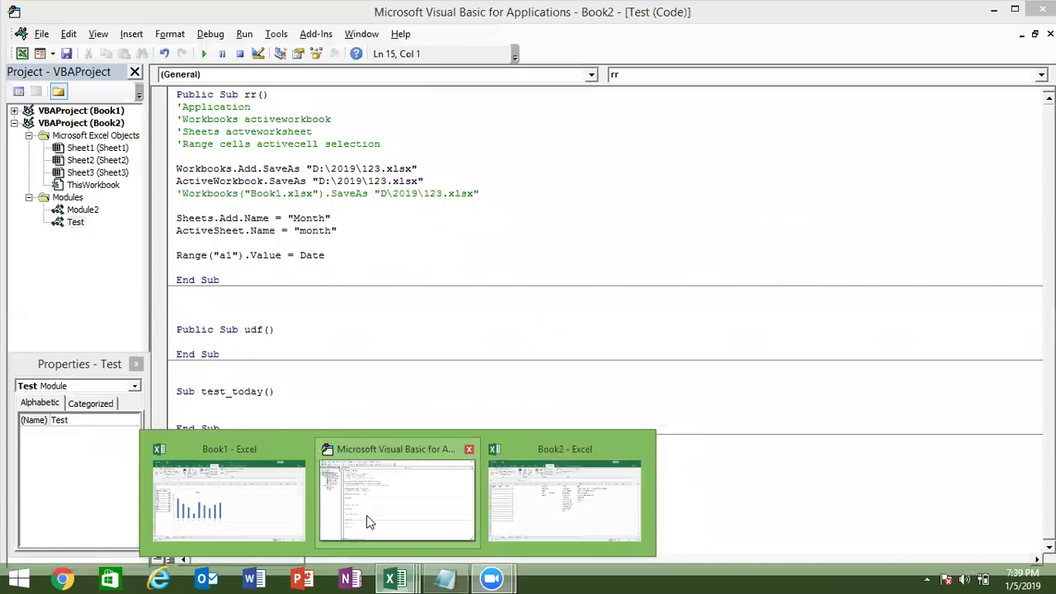
pyautogui.moveTo(396, 578)
pyautogui.click(368, 516)
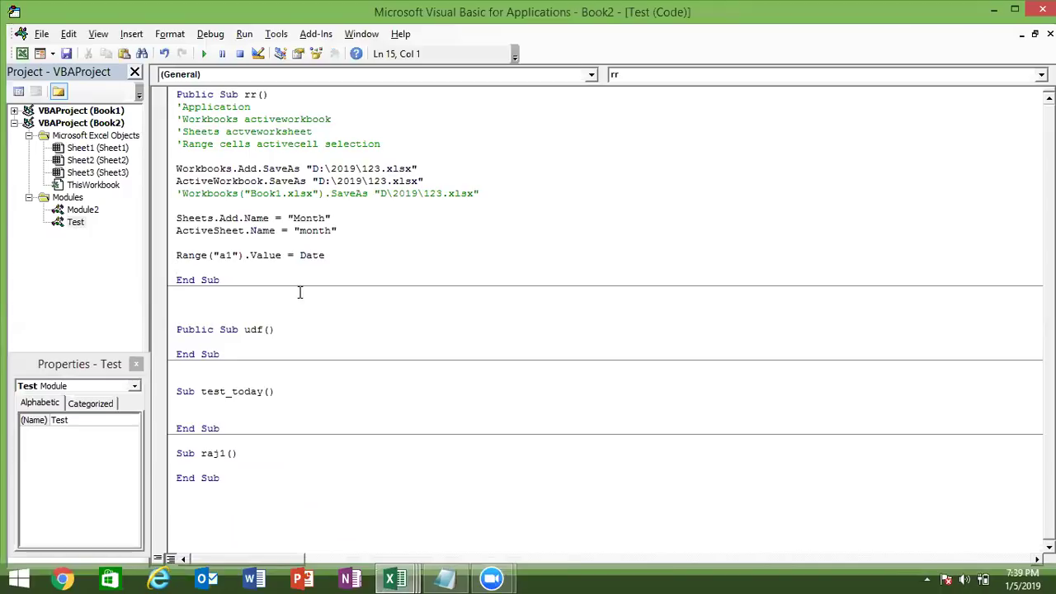
pyautogui.doubleClick(318, 258)
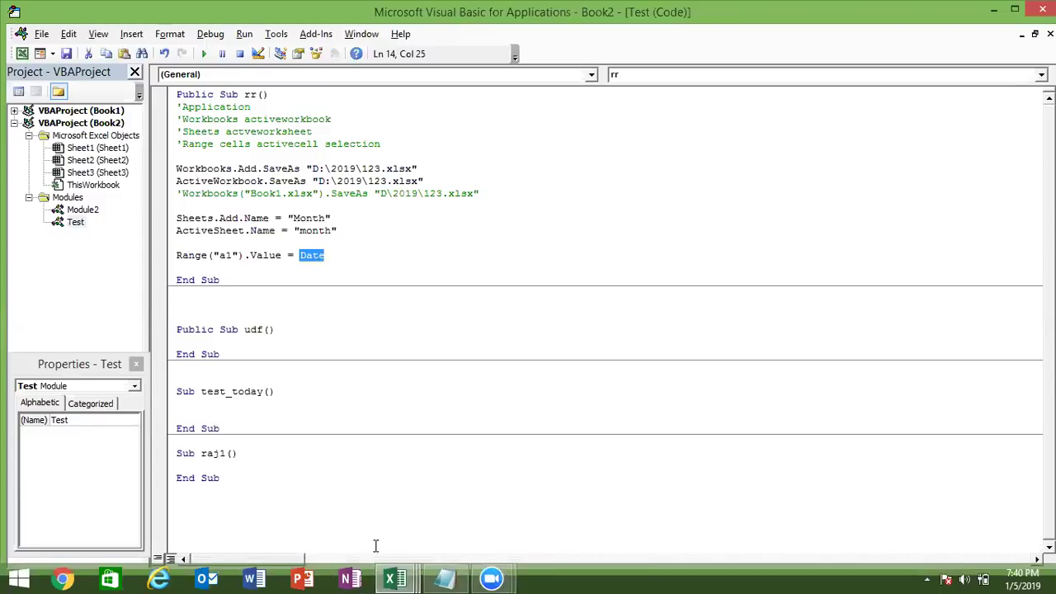
# Bring up Book1 with its Sales column chart, select empty cell L9, then leave it.
pyautogui.click(393, 578)
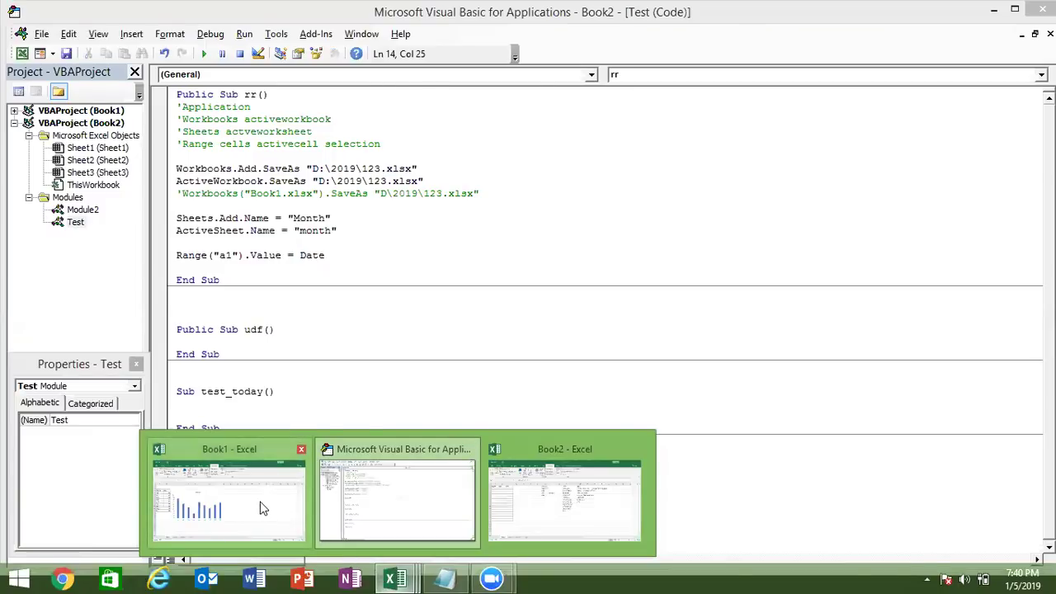
pyautogui.click(259, 503)
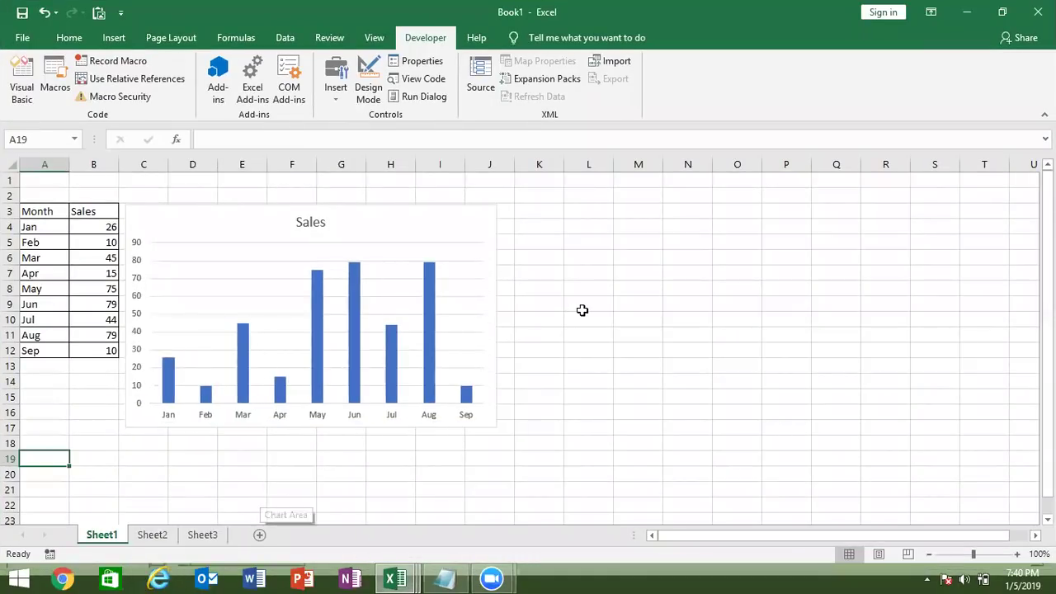
pyautogui.click(584, 311)
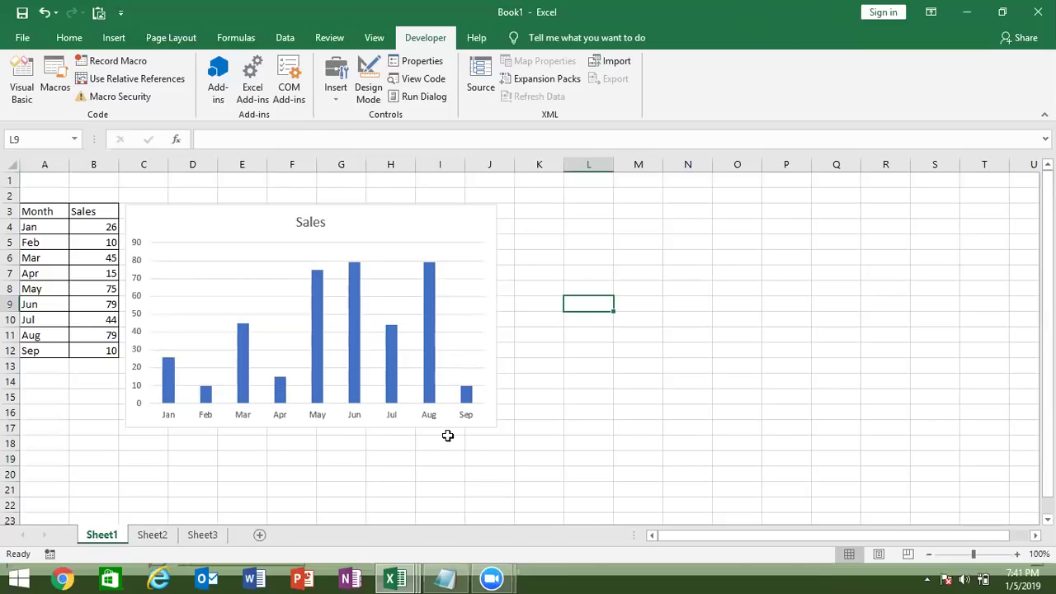
pyautogui.click(401, 578)
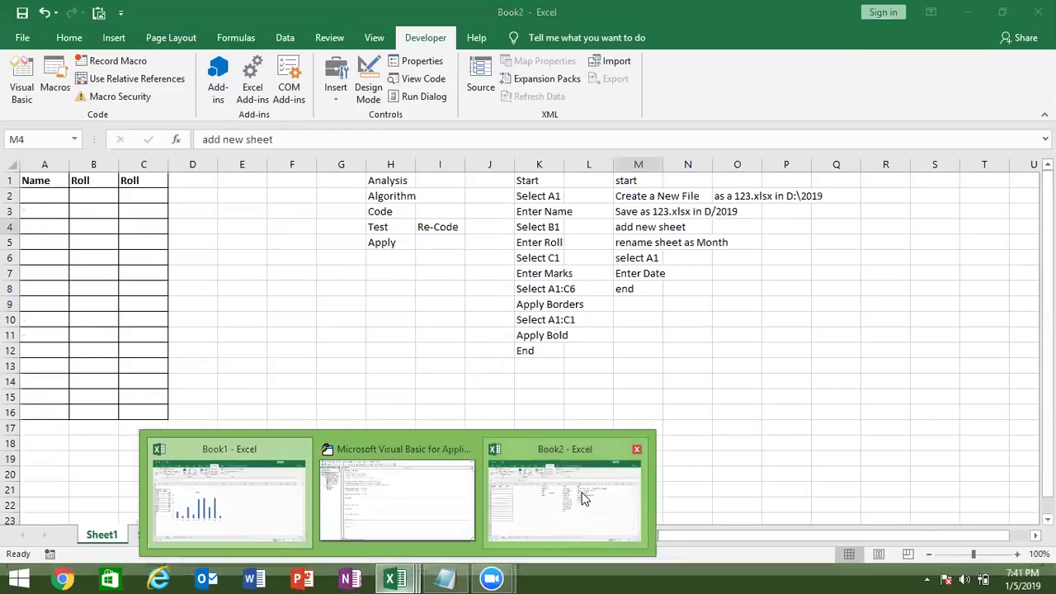
# Minimize both the VBA editor and the Book2 Excel window so the desktop shows.
pyautogui.click(582, 494)
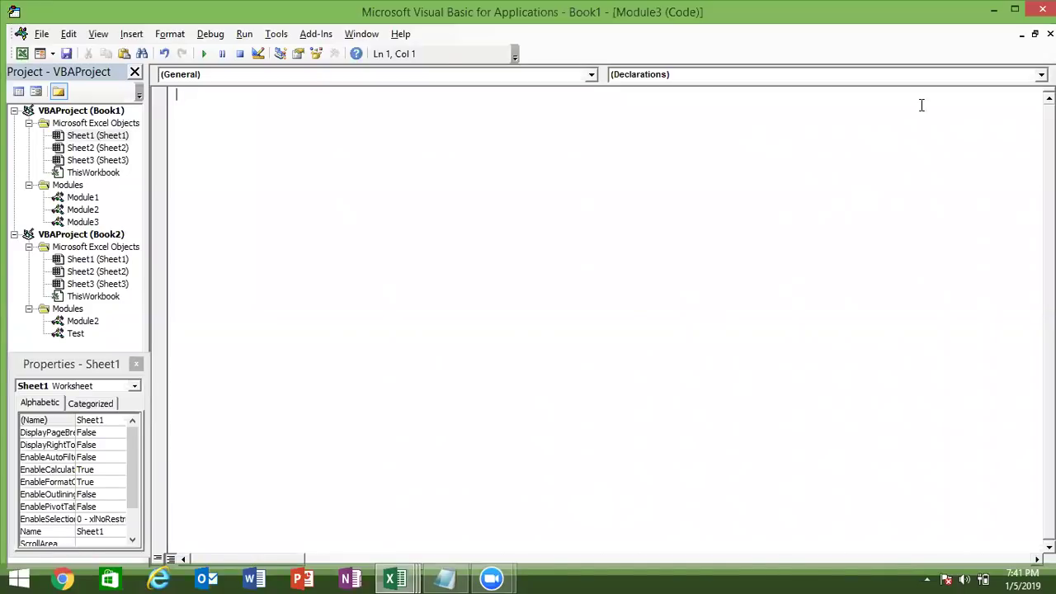
pyautogui.click(997, 11)
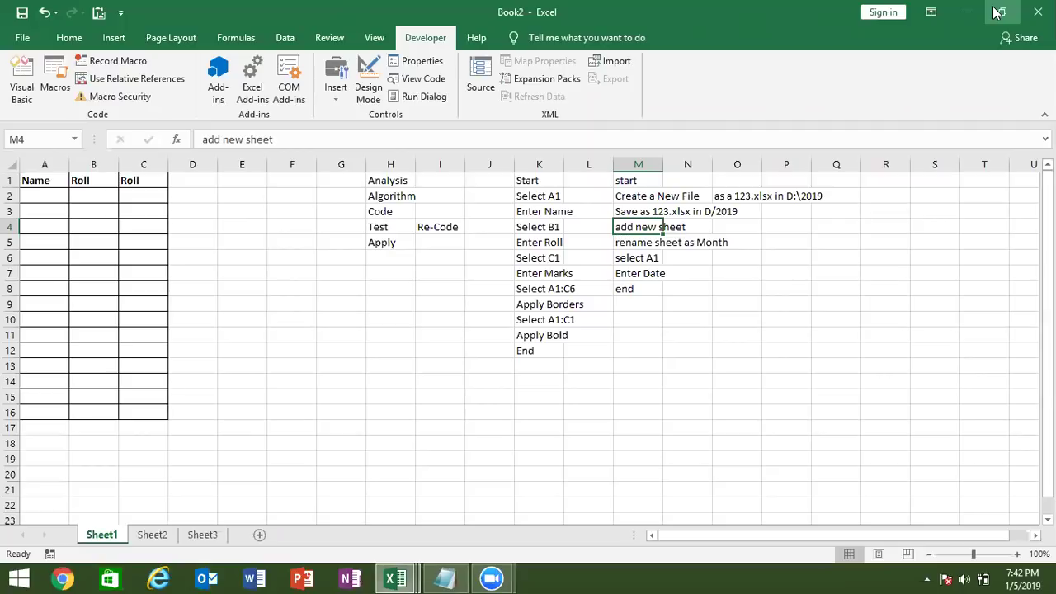
pyautogui.click(996, 12)
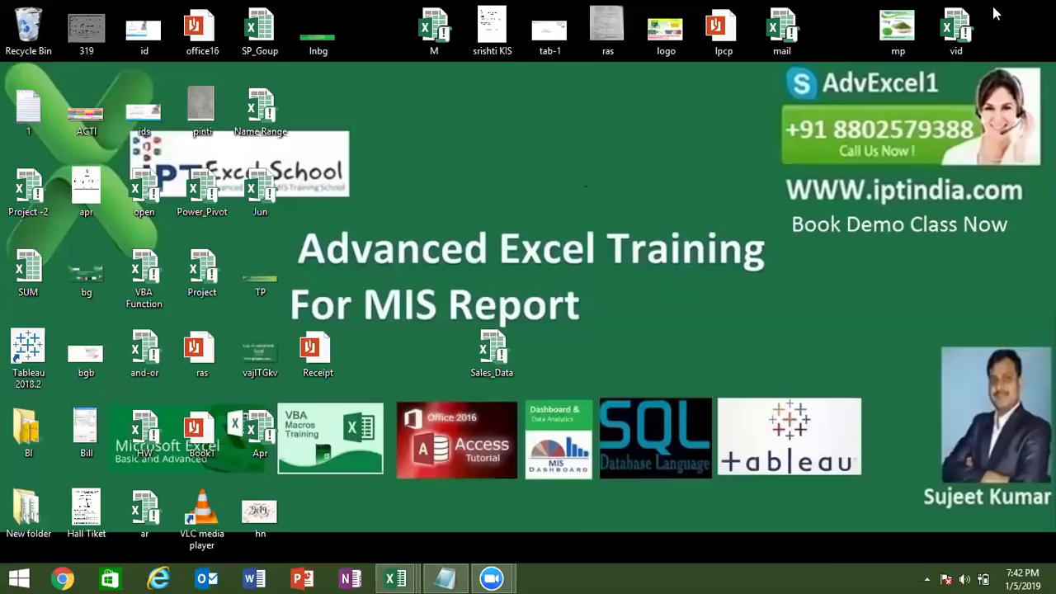